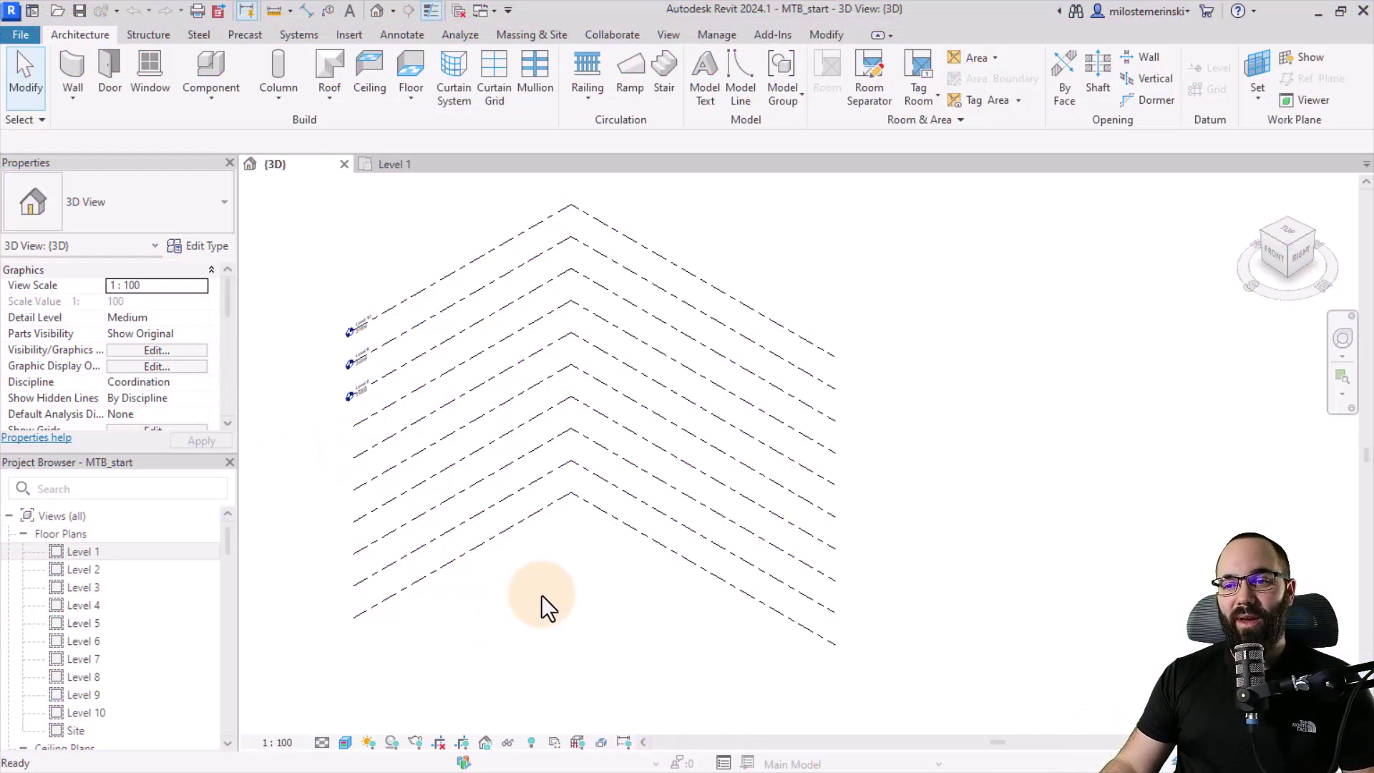
# Step: Open the Level 1 floor plan and zoom in until the circular detail-line outline fills the view
pyautogui.keyDown('shift'); pyautogui.moveTo(550, 592); pyautogui.dragTo(525, 504, button='middle'); pyautogui.keyUp('shift')
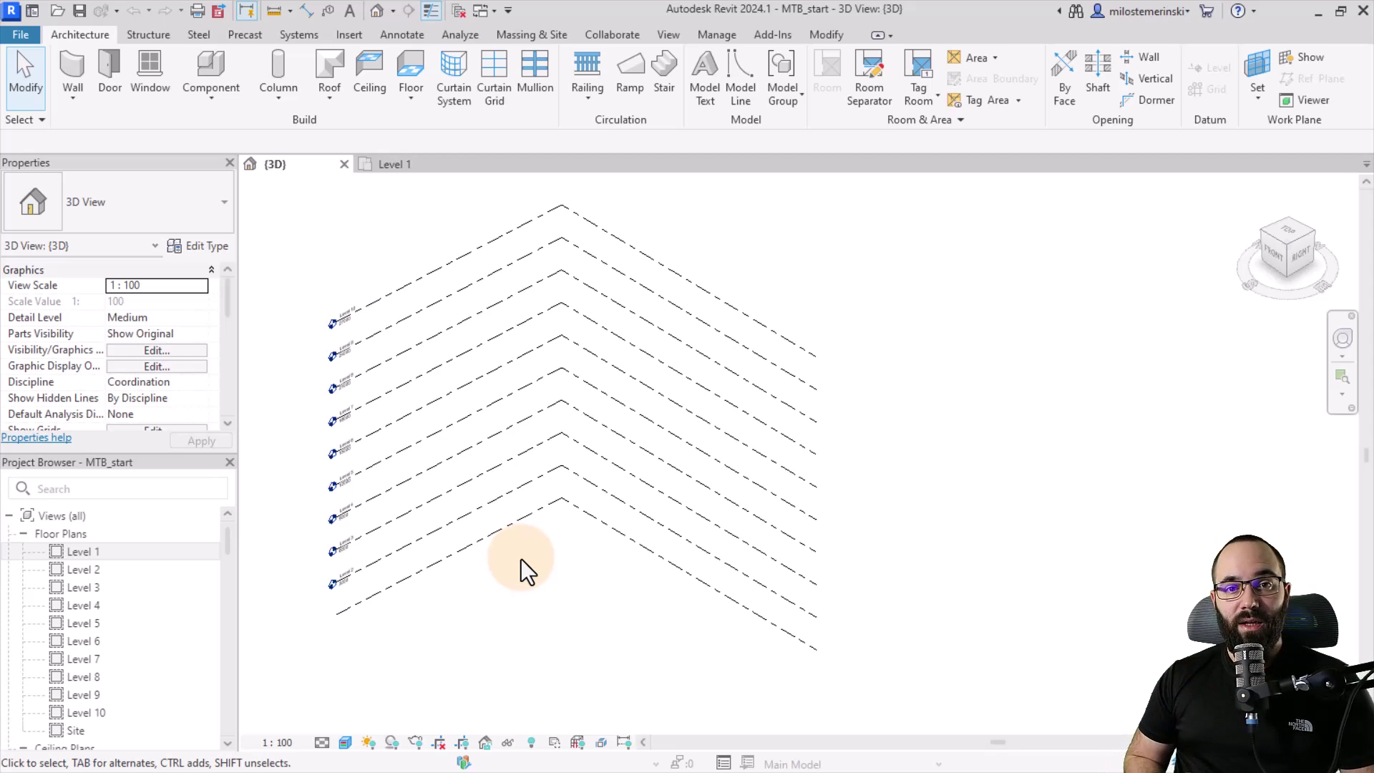
pyautogui.click(393, 166)
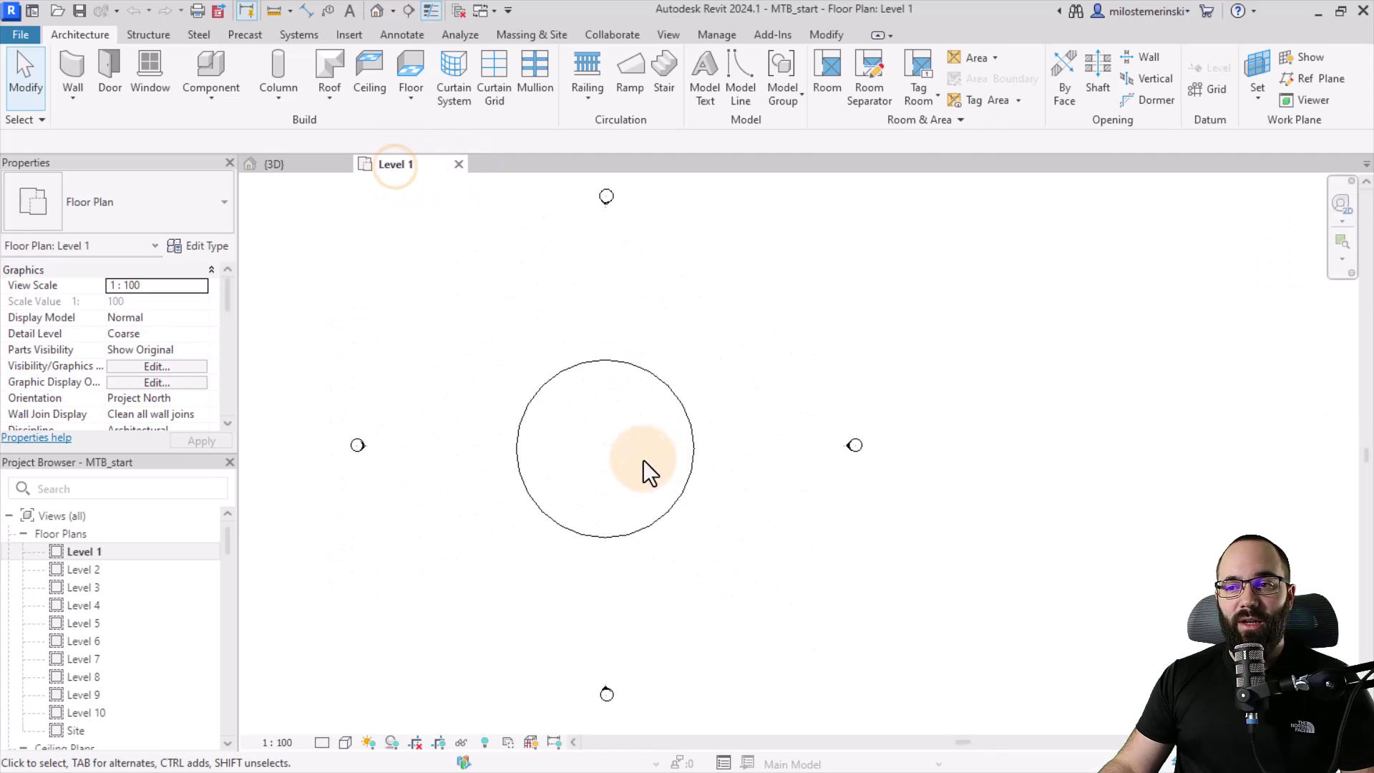
pyautogui.scroll(1, 600, 435)
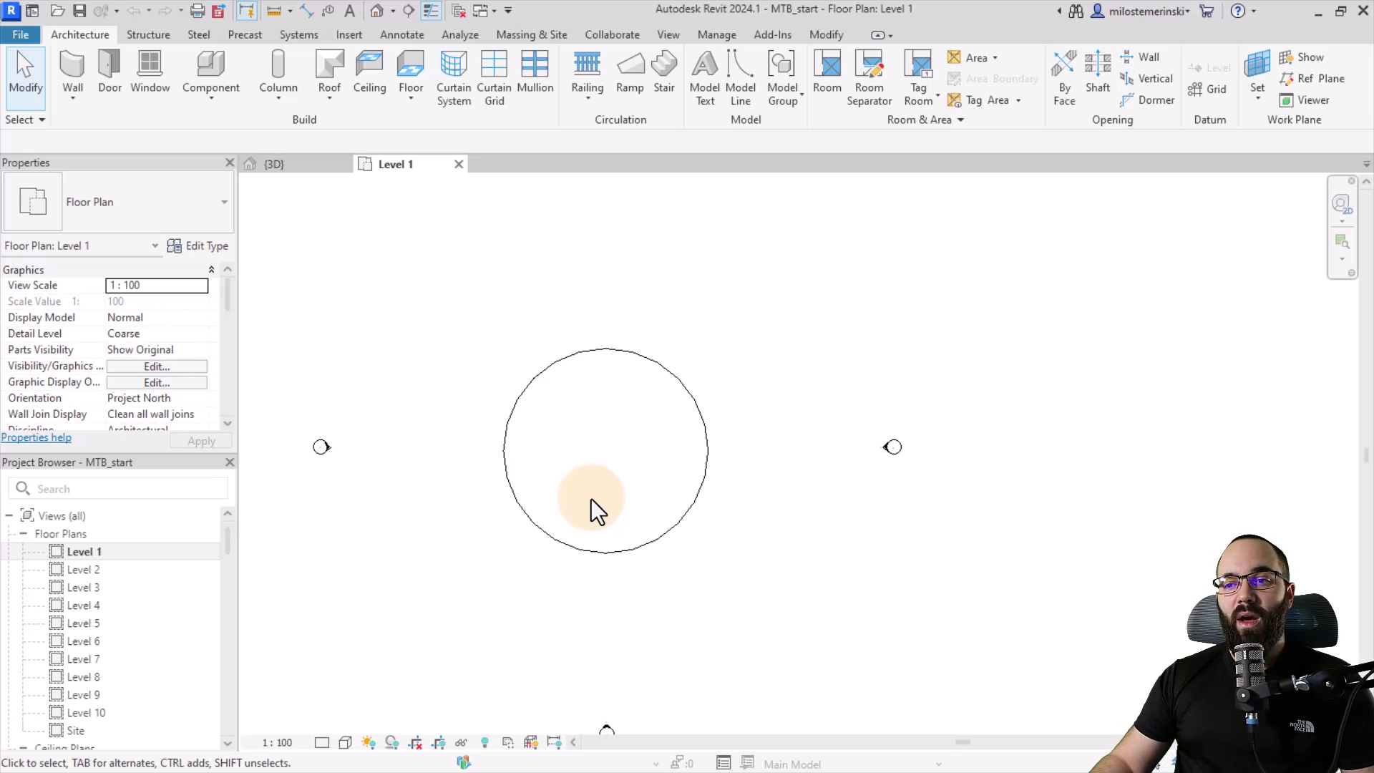
pyautogui.scroll(4, 627, 475)
pyautogui.moveTo(589, 469); pyautogui.dragTo(562, 472, button='middle')
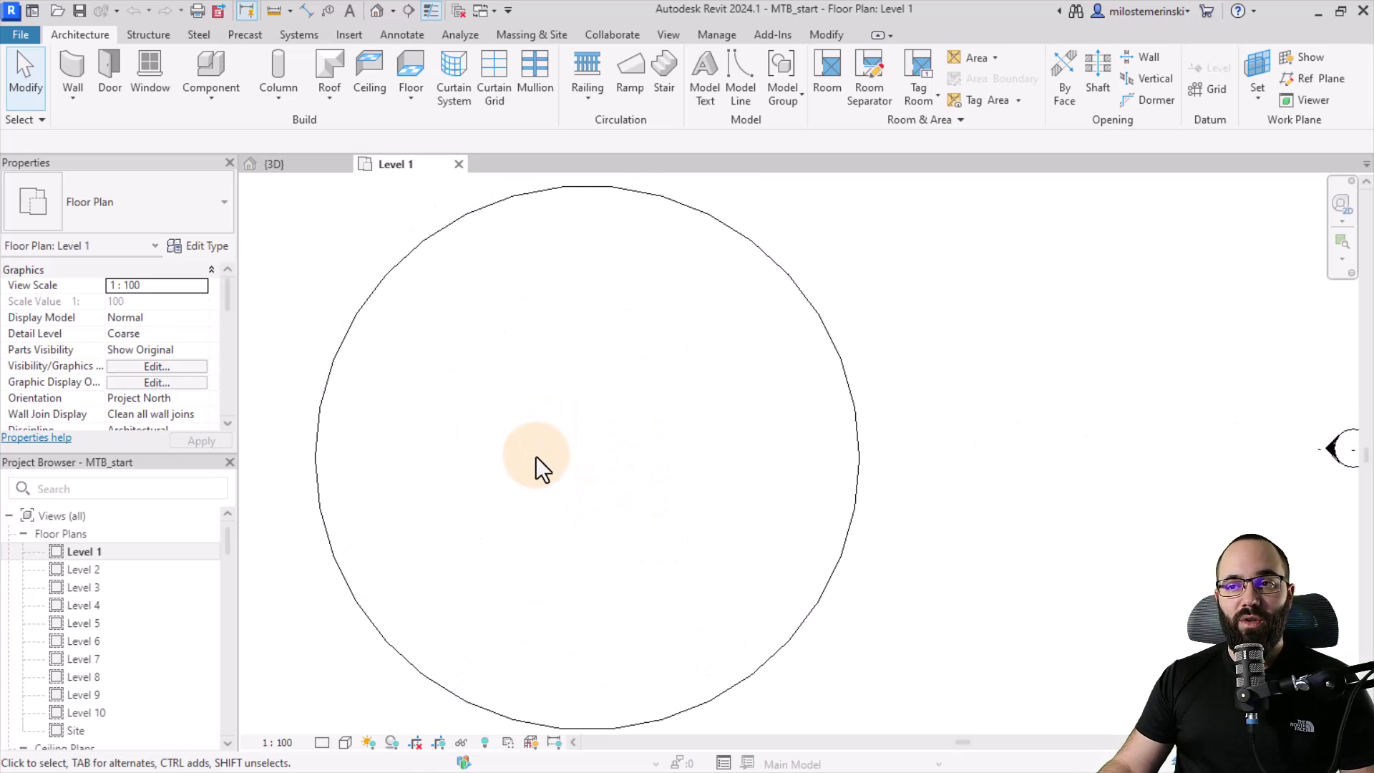
# Step: Draw a 4000 mm Generic - 200mm wall starting near the circle centre
pyautogui.click(72, 73)
pyautogui.click(119, 222)
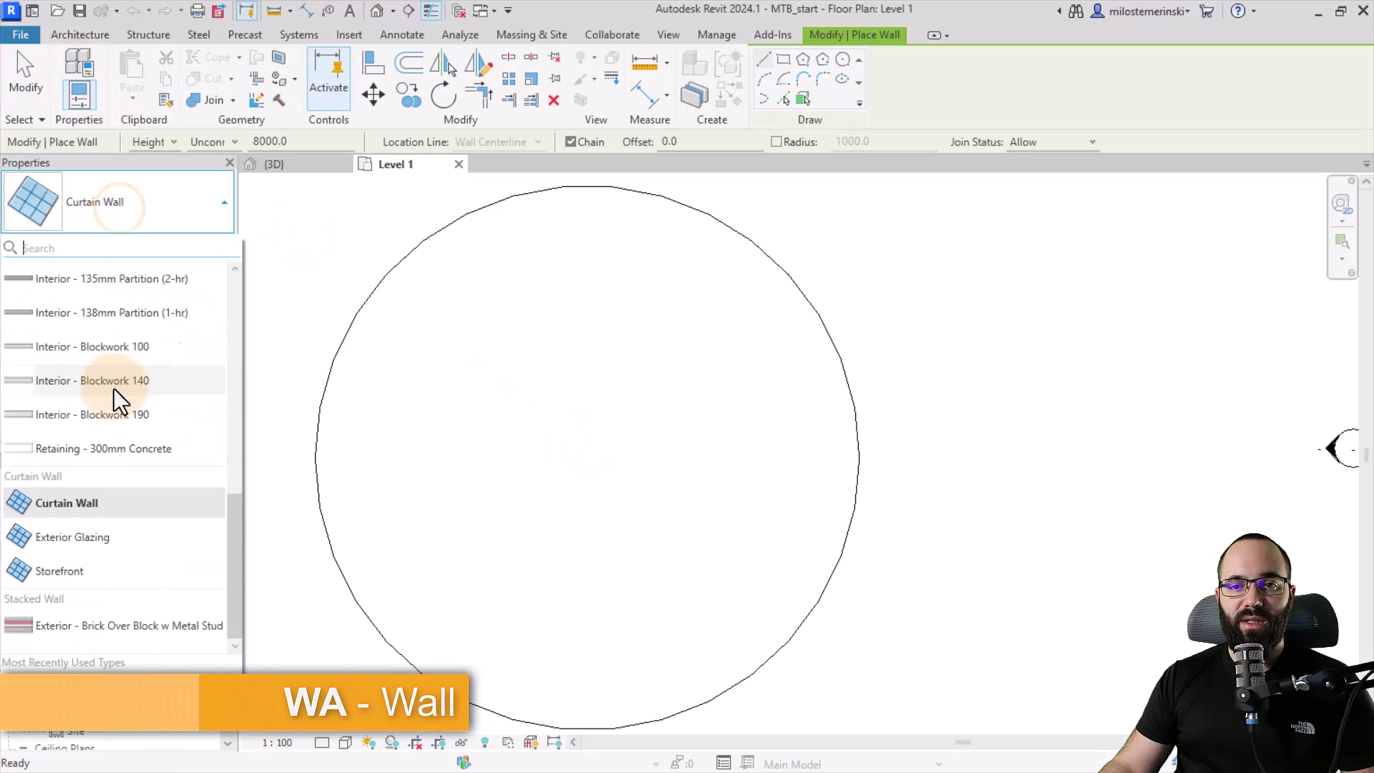
pyautogui.click(65, 313)
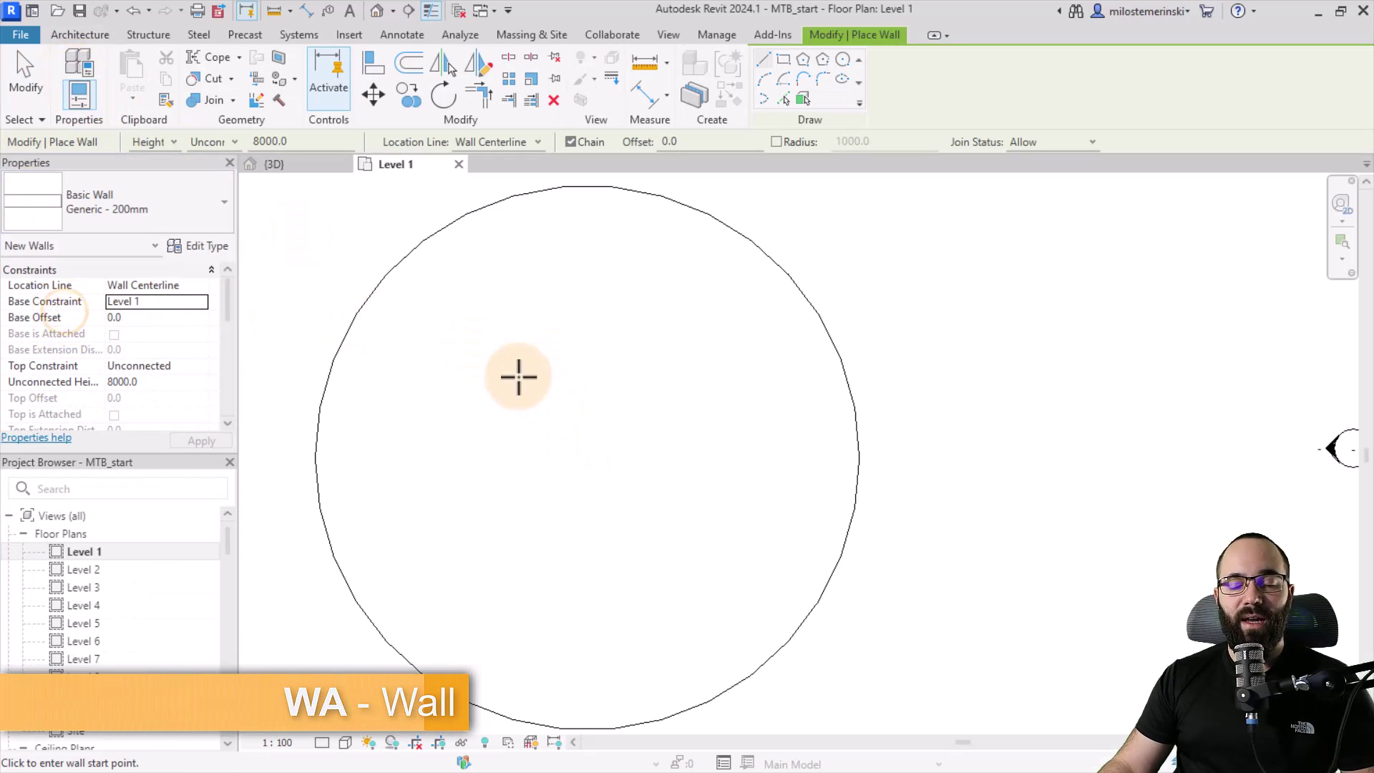
pyautogui.click(541, 411)
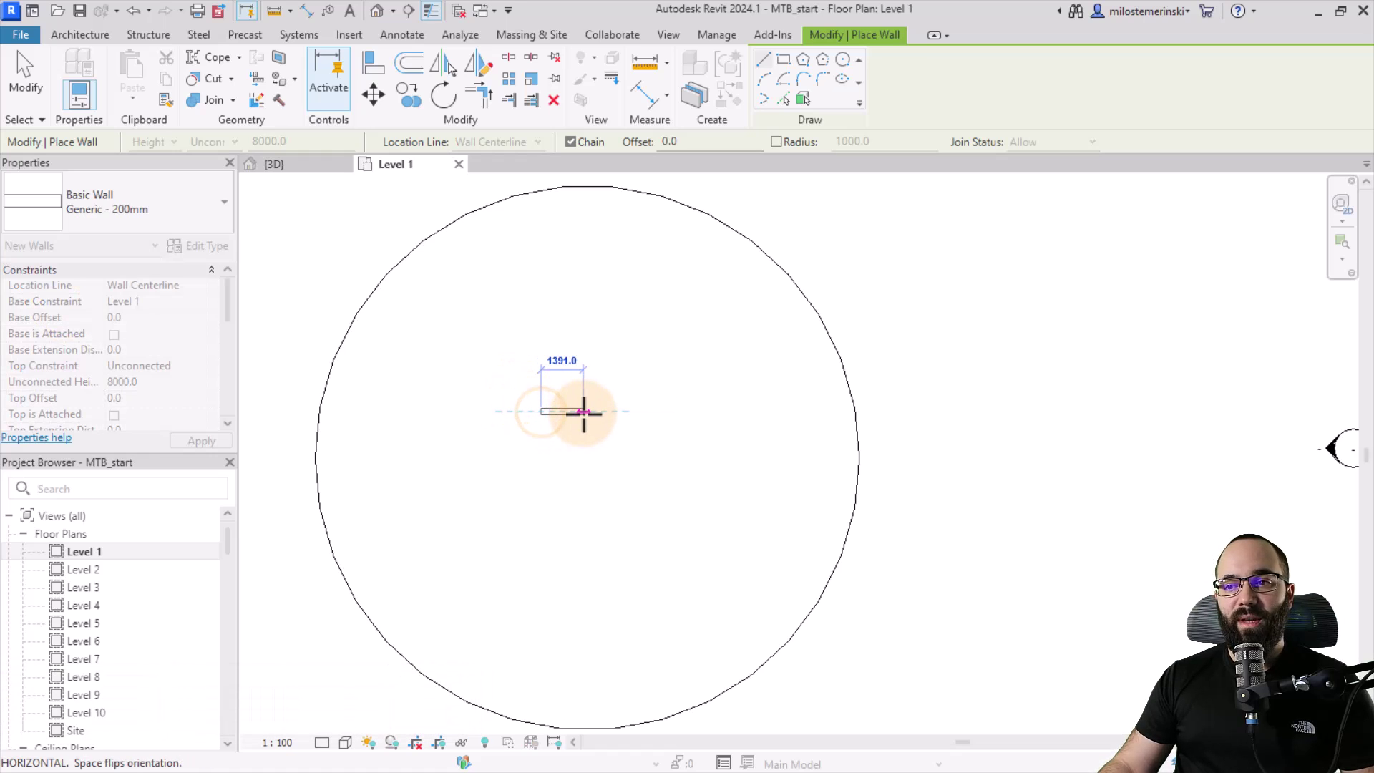
pyautogui.write('4000')
pyautogui.press('Return')
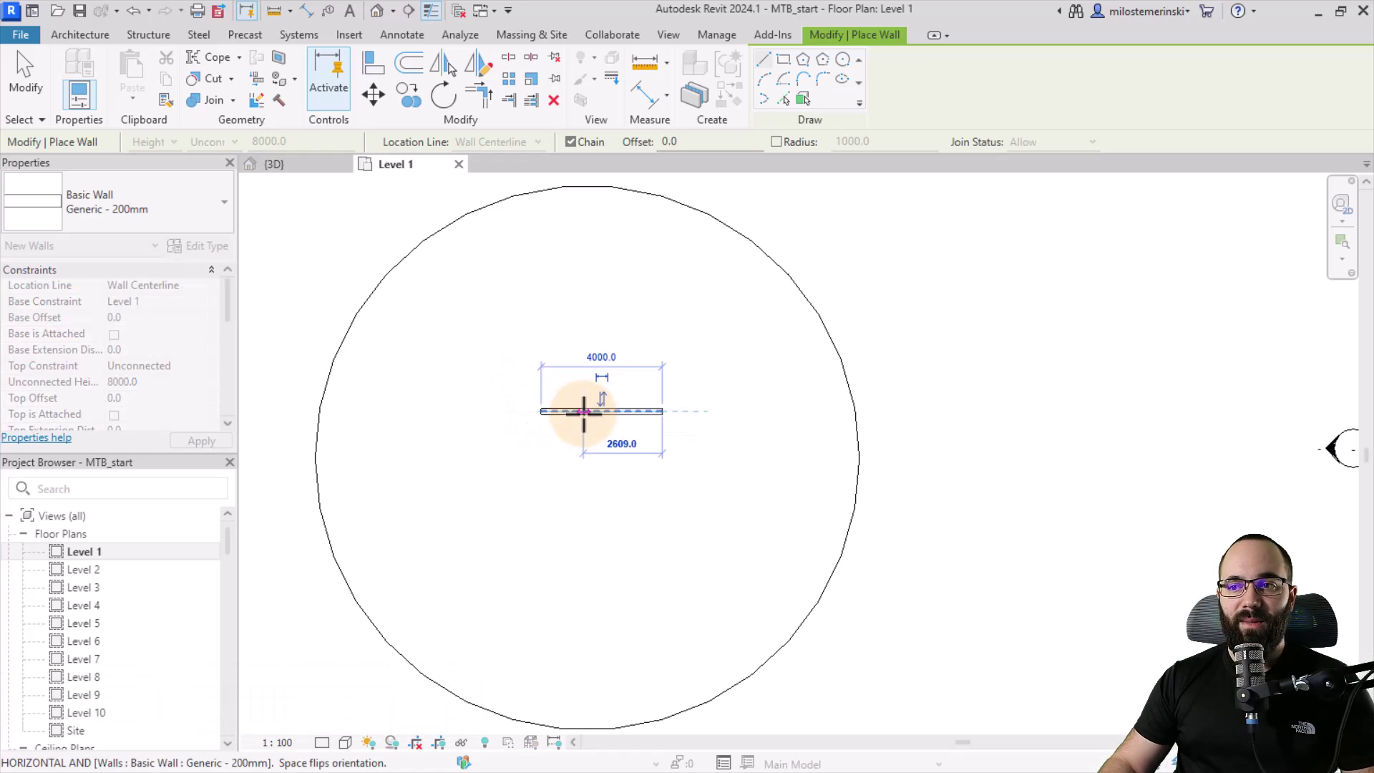
pyautogui.press('Escape')
pyautogui.press('Escape')
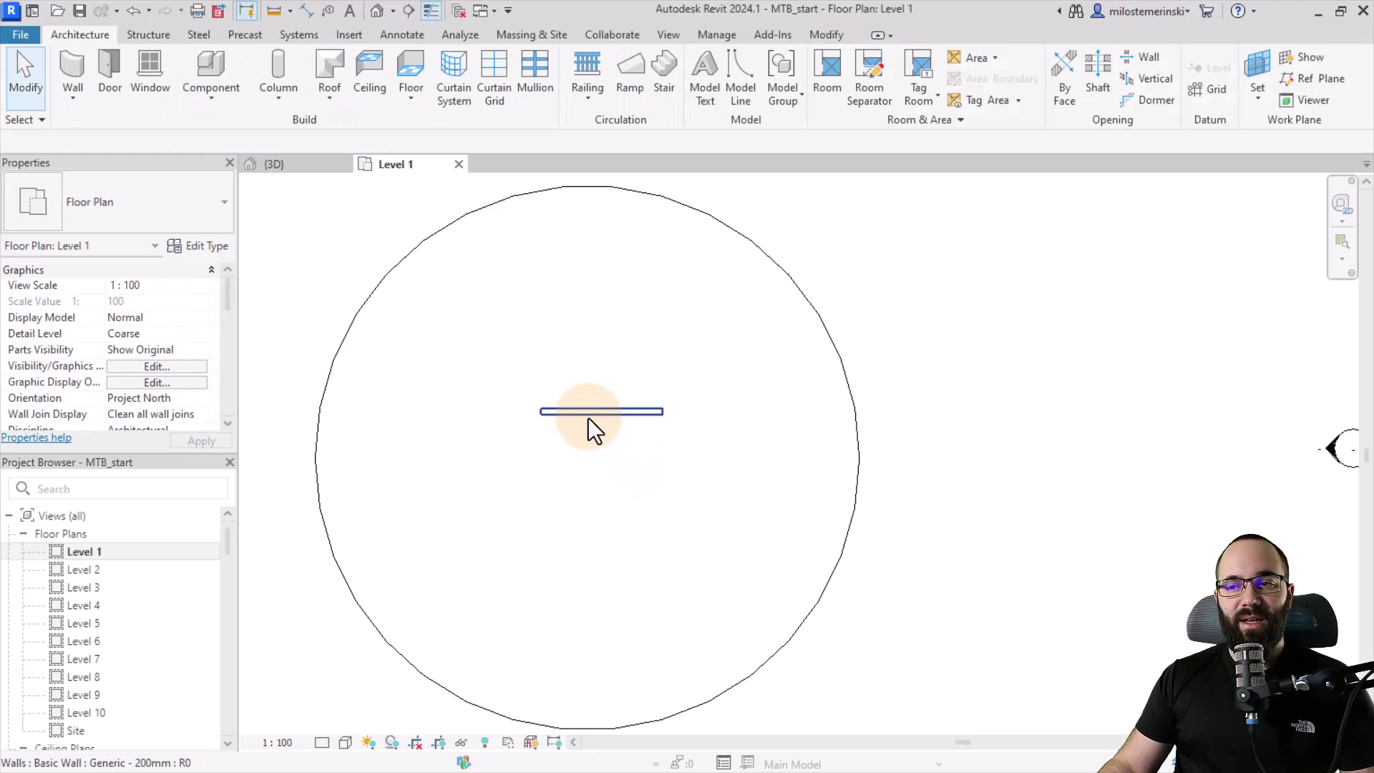
# Step: Copy the wall 2800 downward to create a parallel second wall
pyautogui.click(587, 418)
pyautogui.click(405, 101)
pyautogui.click(446, 340)
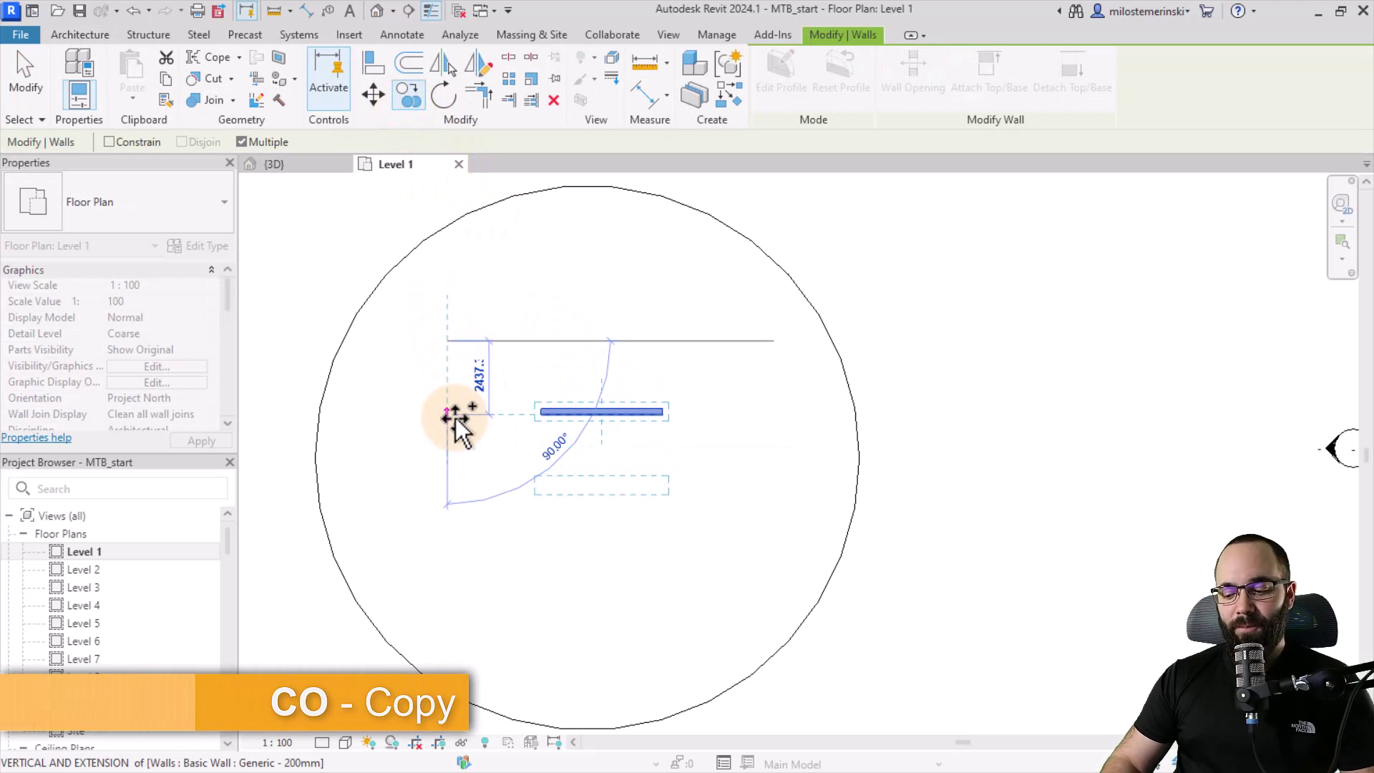
pyautogui.write('2800')
pyautogui.press('Return')
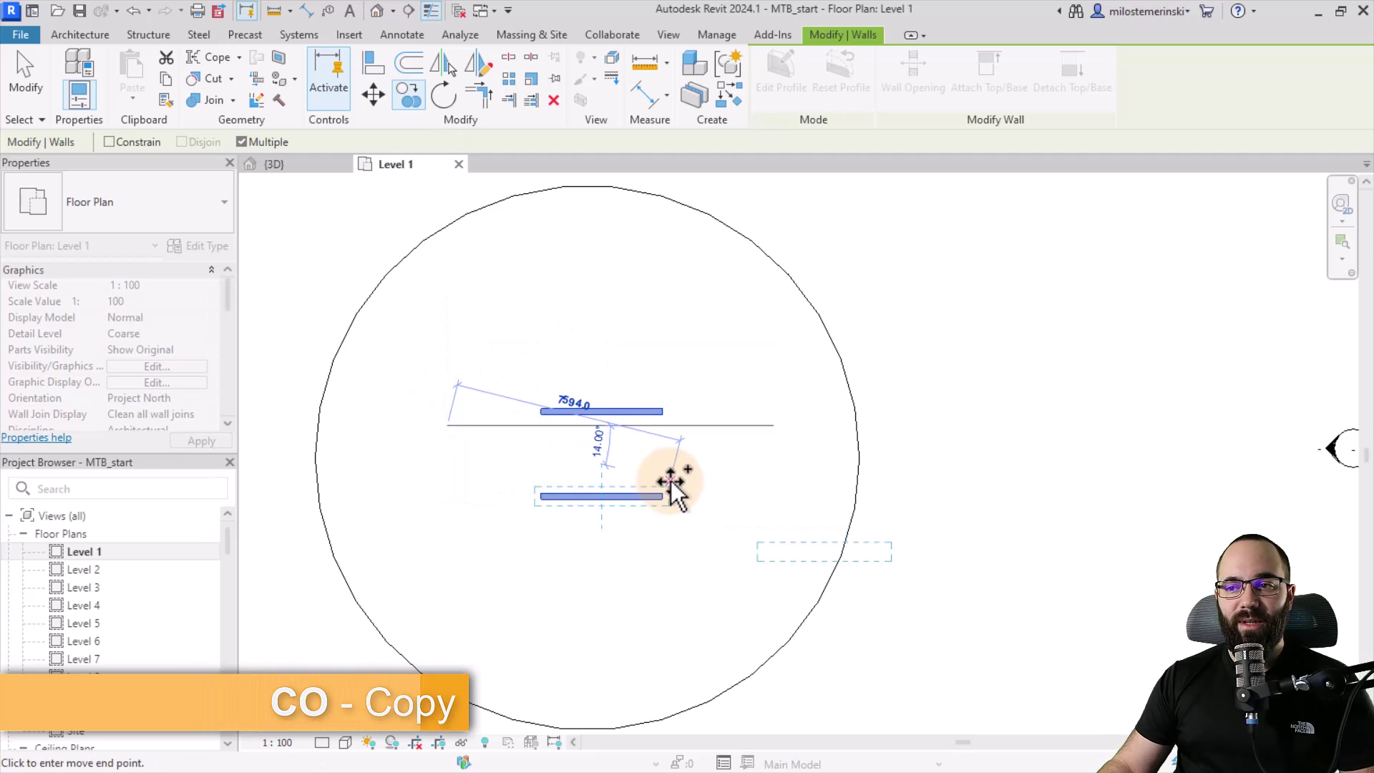
pyautogui.scroll(4, 629, 466)
pyautogui.press('Escape')
pyautogui.press('Escape')
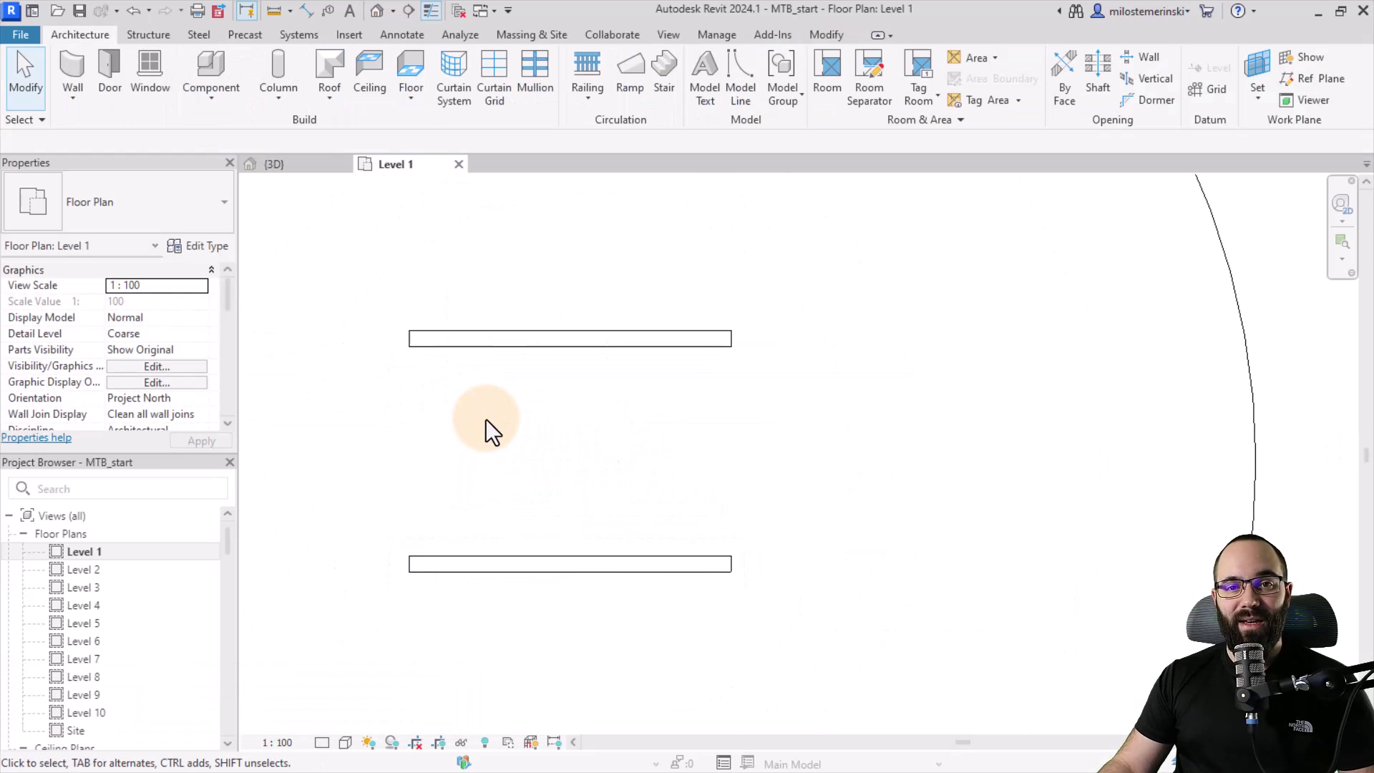
# Step: Sketch a rectangular floor boundary between the outer wall corners and finish the Generic 150mm floor
pyautogui.click(403, 62)
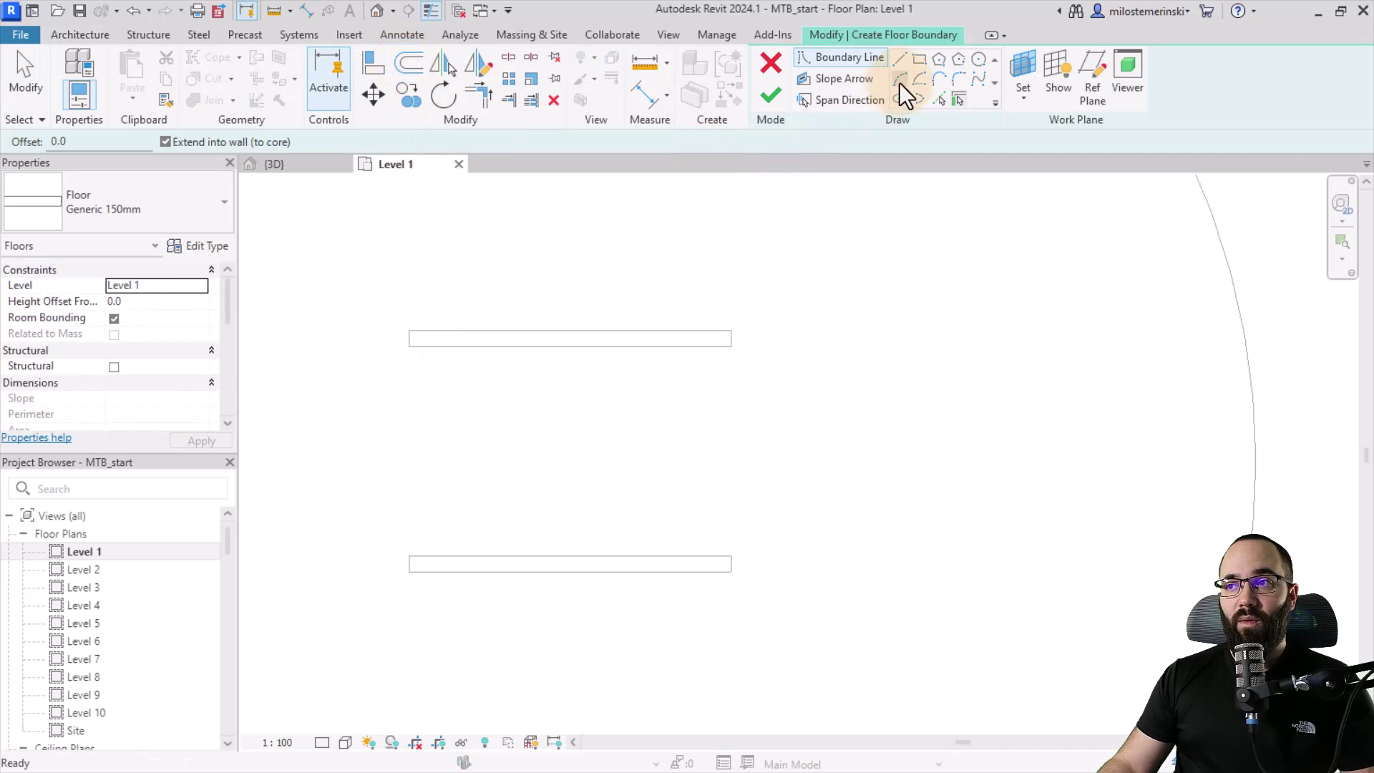
pyautogui.click(919, 60)
pyautogui.click(409, 330)
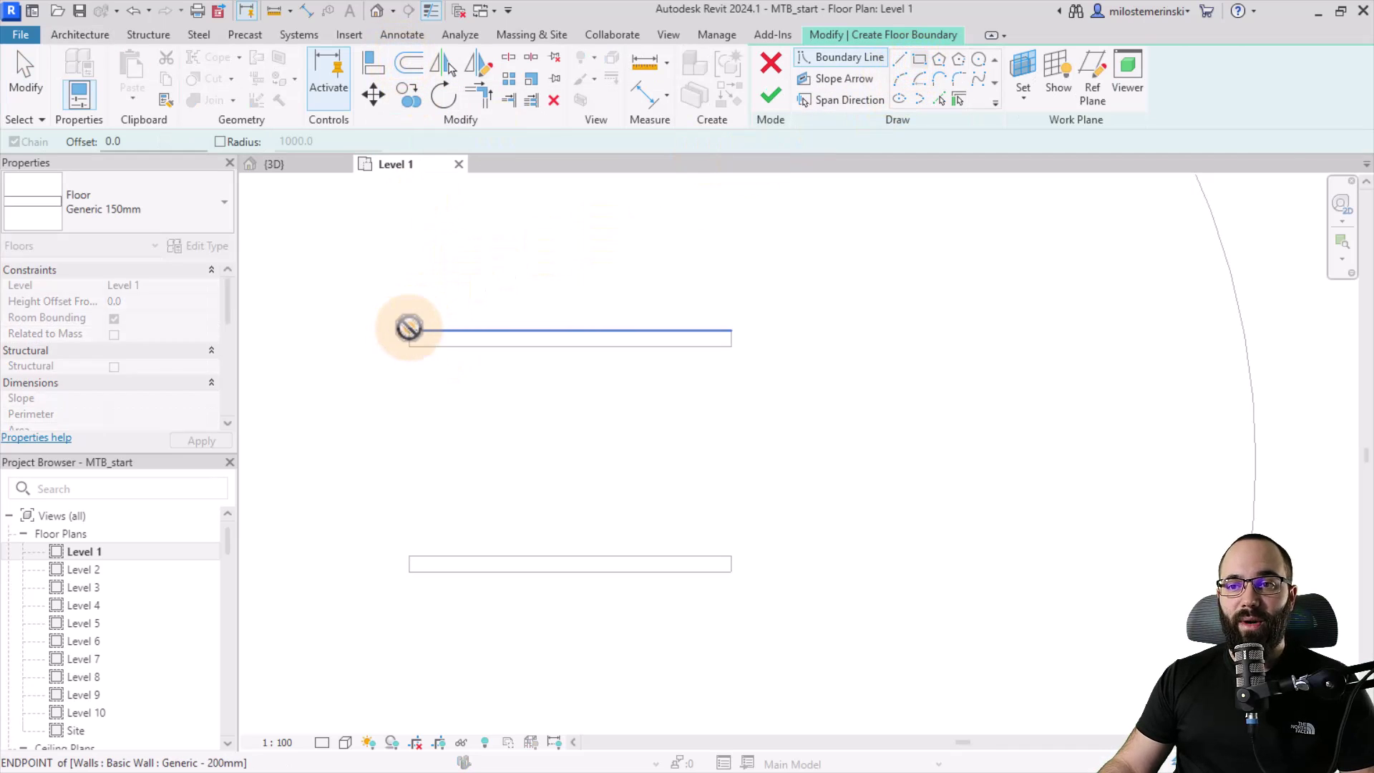
pyautogui.click(731, 571)
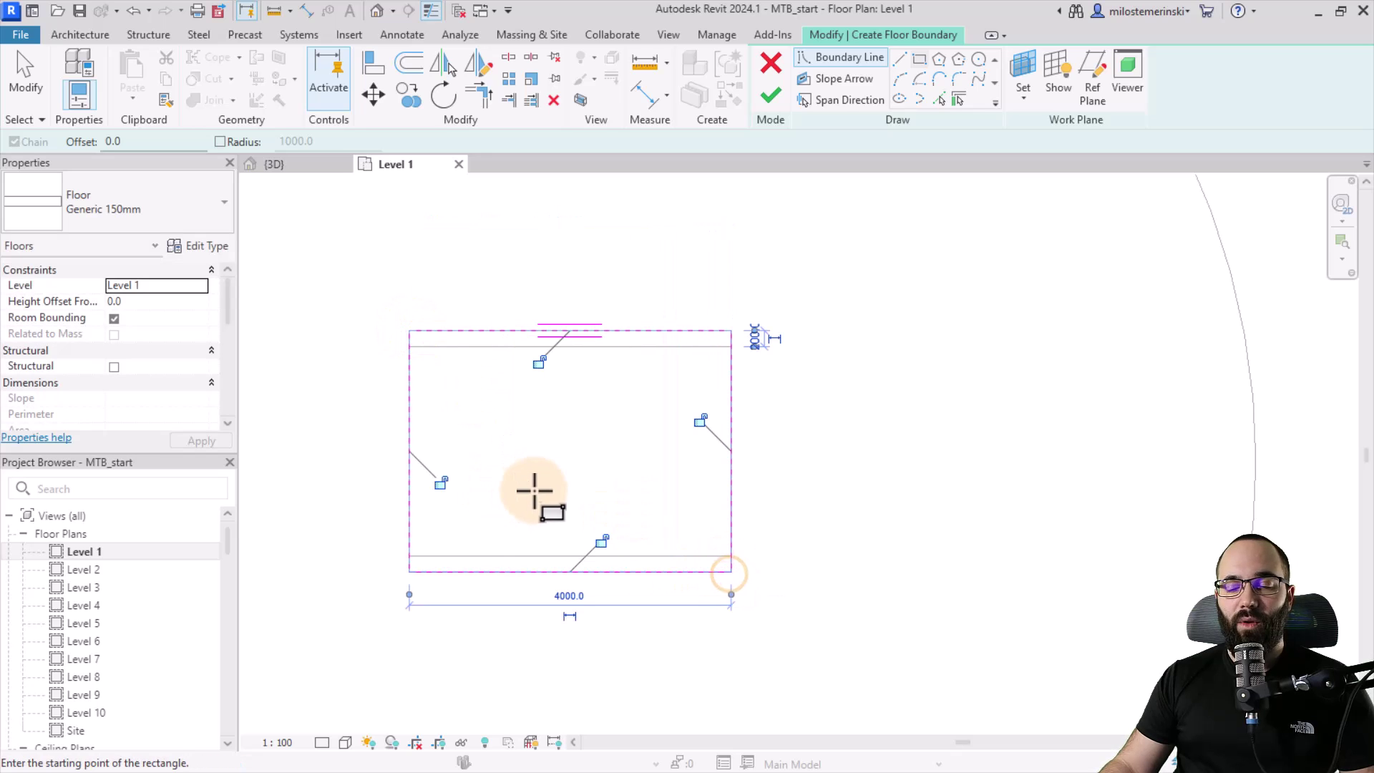
pyautogui.press('Escape')
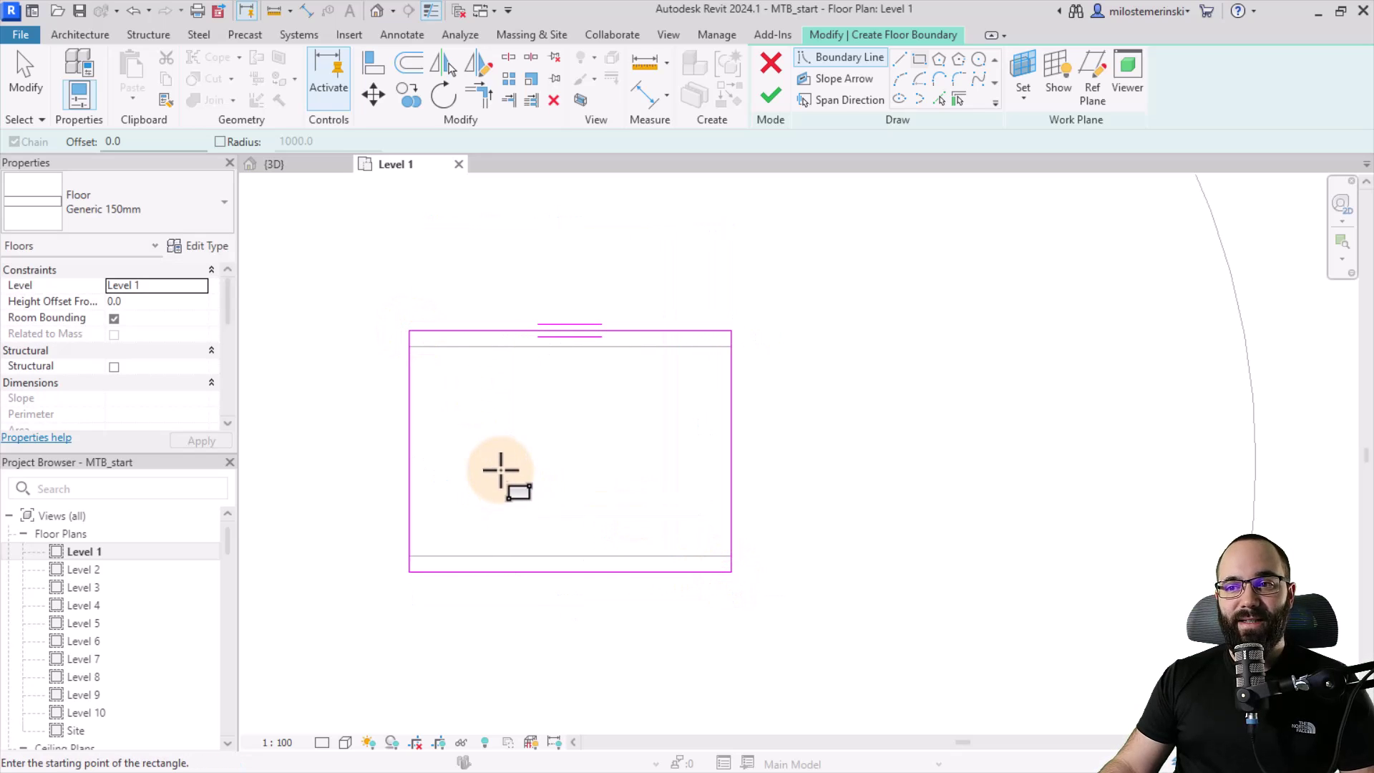
pyautogui.press('Escape')
pyautogui.click(768, 96)
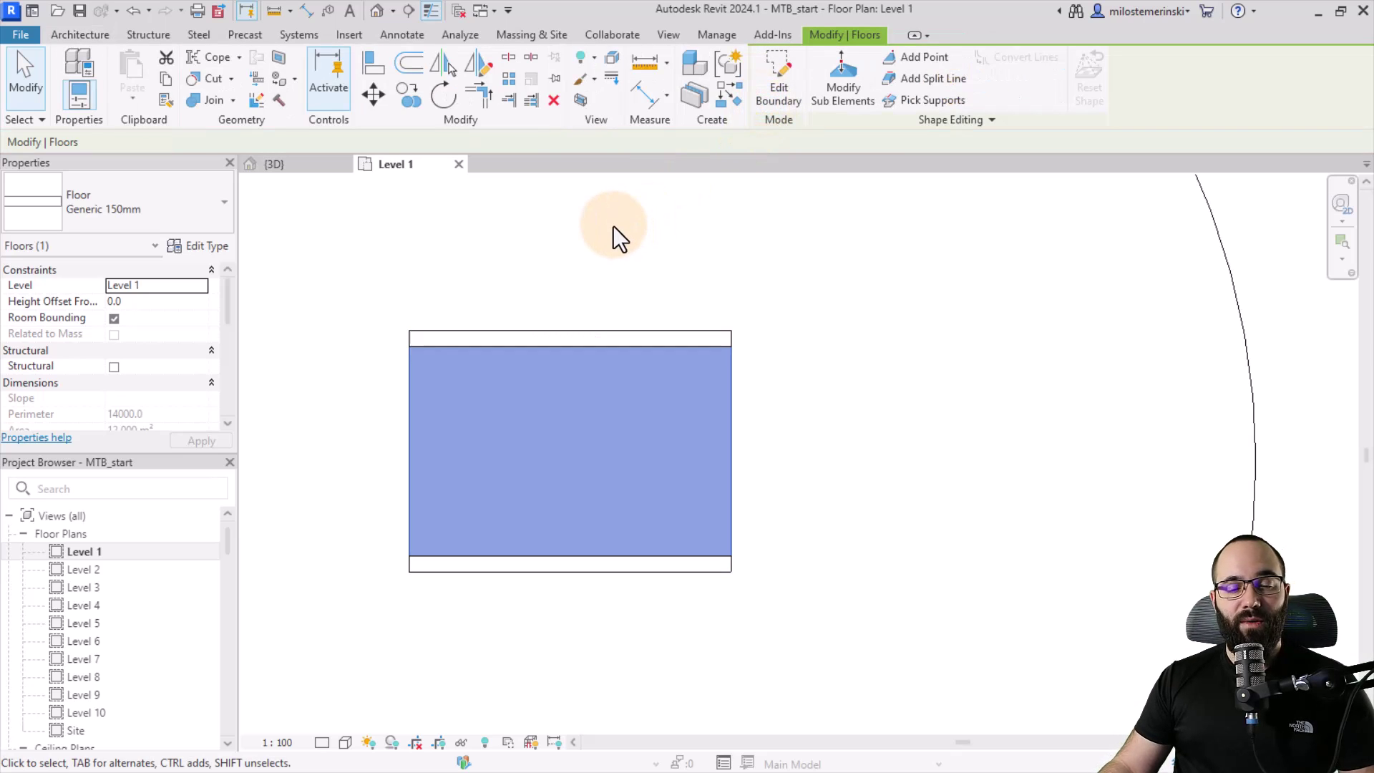
# Step: On Level 2, sketch a rectangular roof footprint over the walls and finish the roof
pyautogui.doubleClick(86, 570)
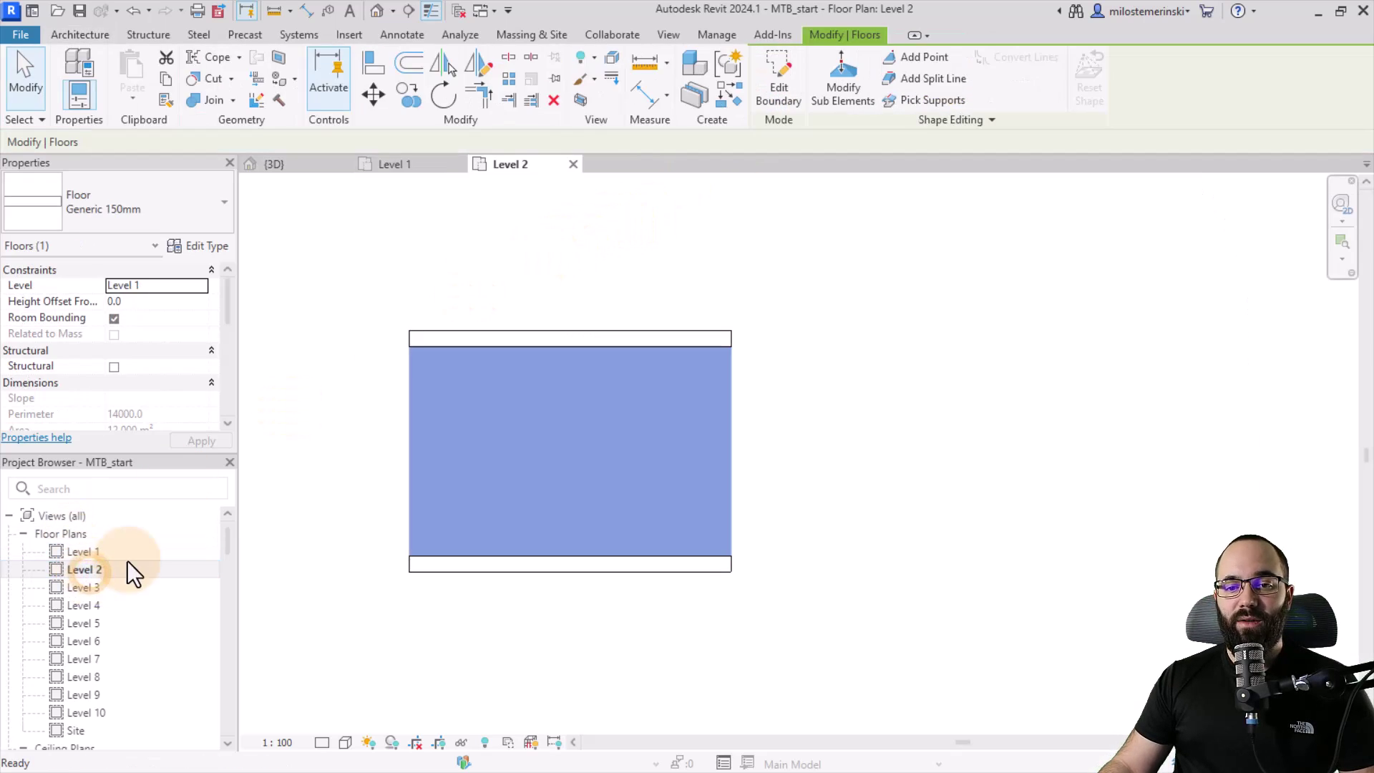
pyautogui.click(461, 252)
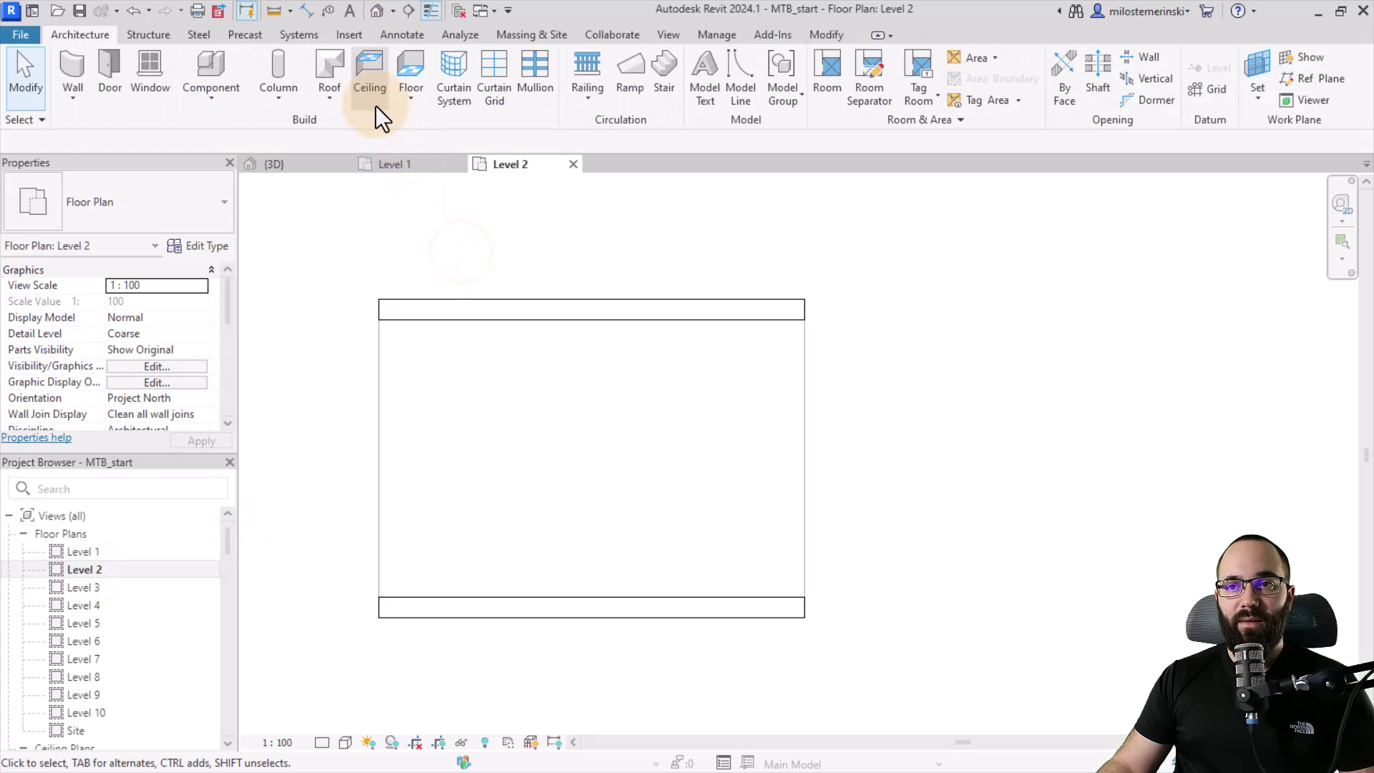
pyautogui.click(339, 68)
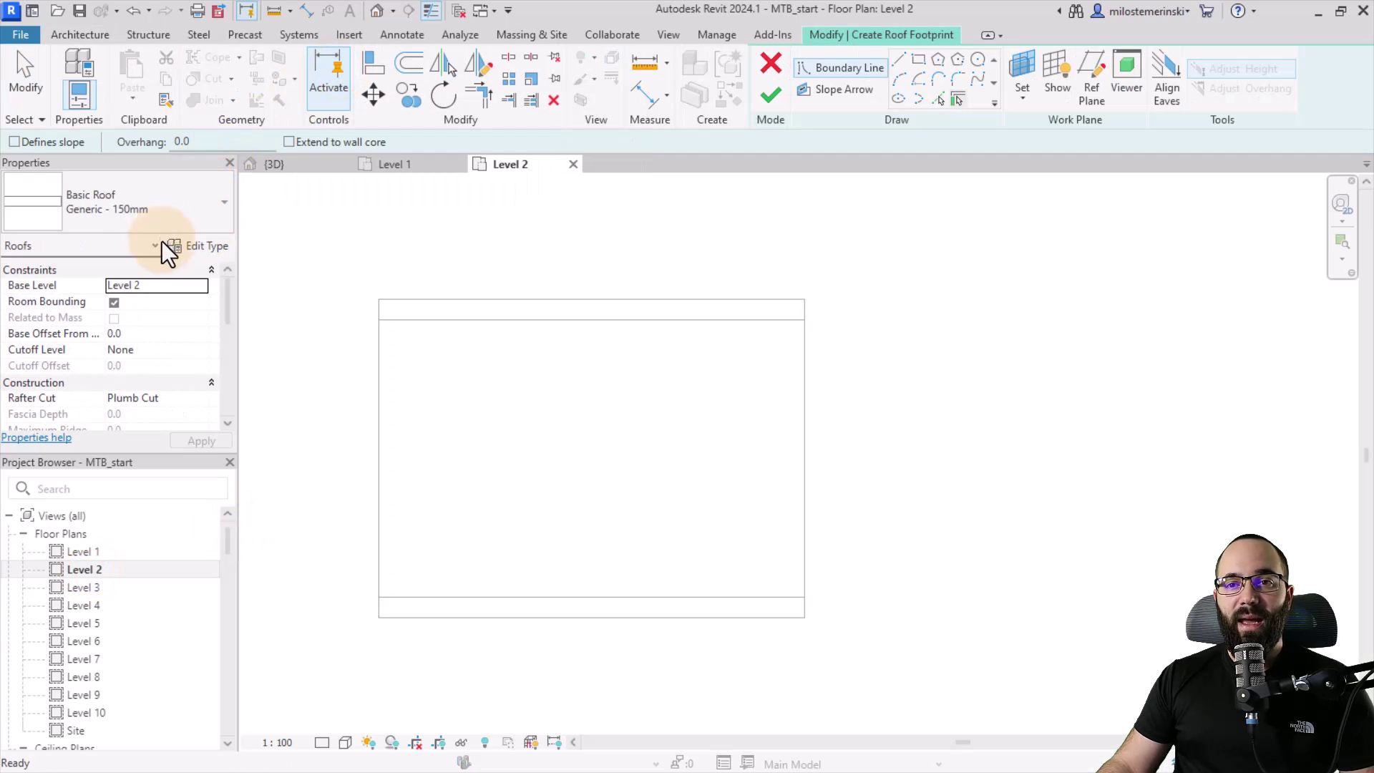
pyautogui.click(918, 63)
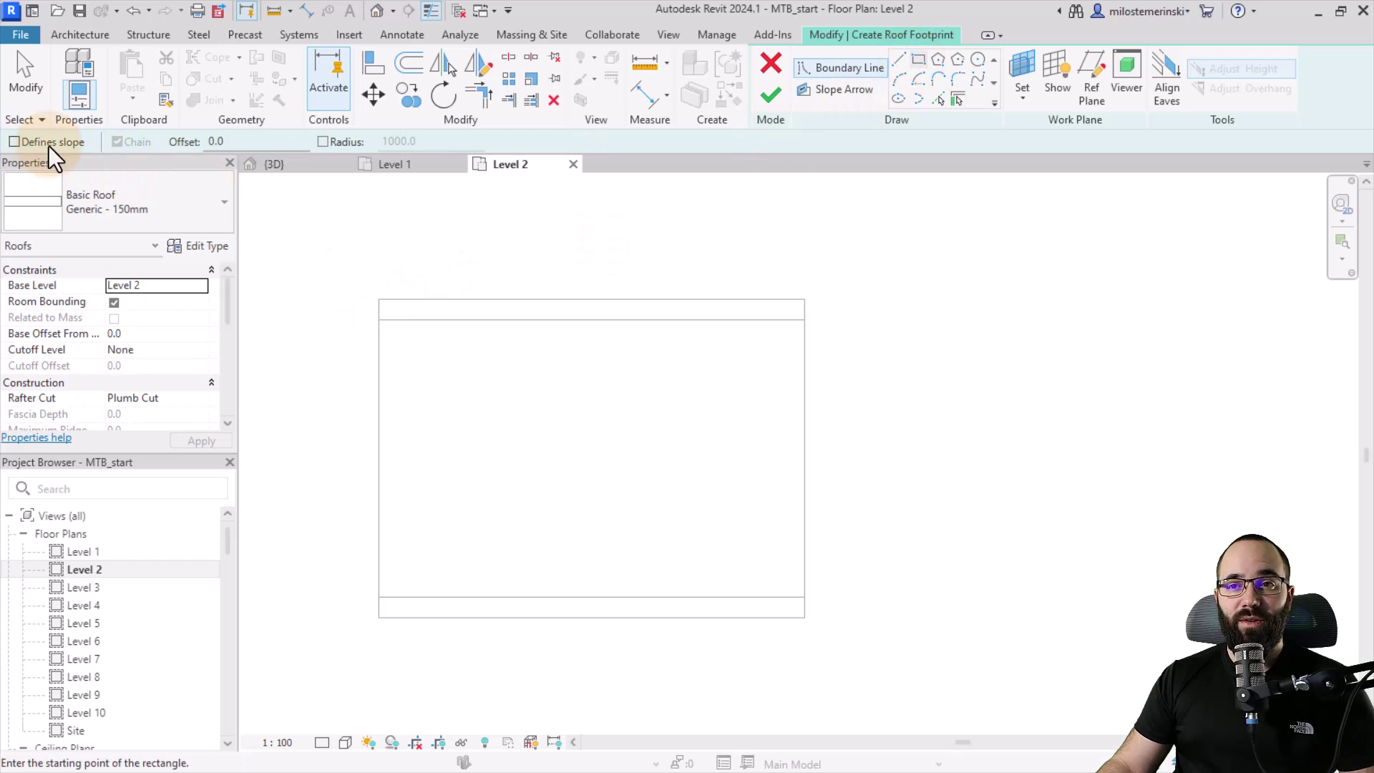
pyautogui.click(378, 300)
pyautogui.click(807, 619)
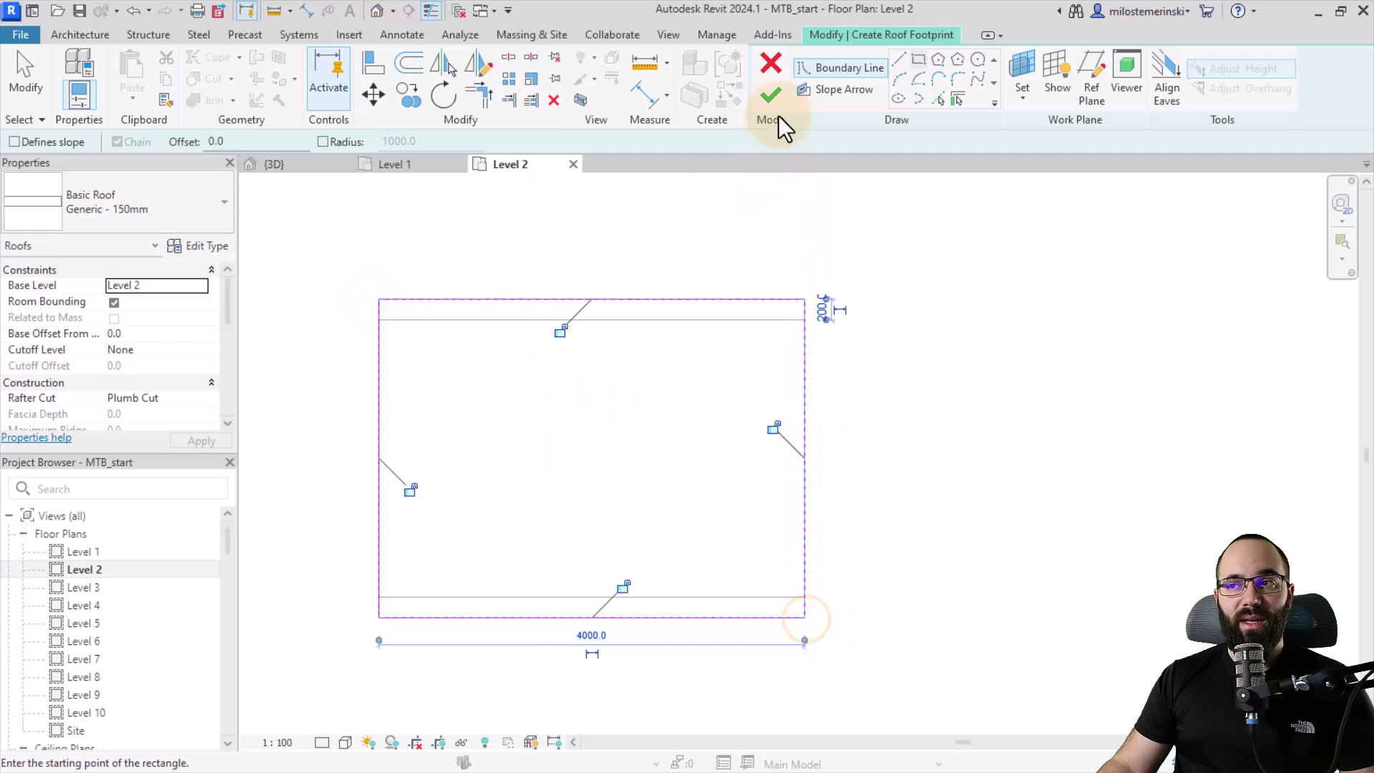
pyautogui.click(772, 95)
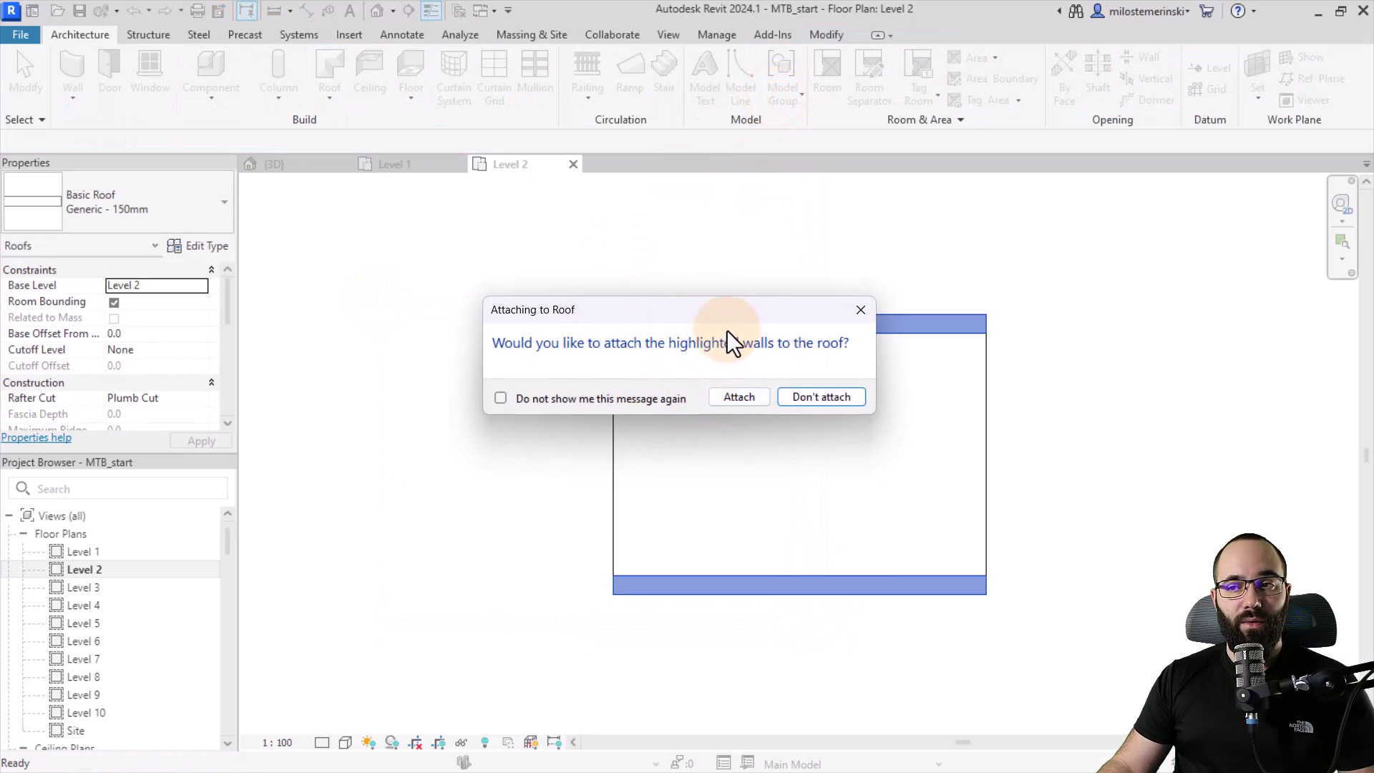
# Step: Attach the walls to the new roof and check the box in the 3D view
pyautogui.click(738, 397)
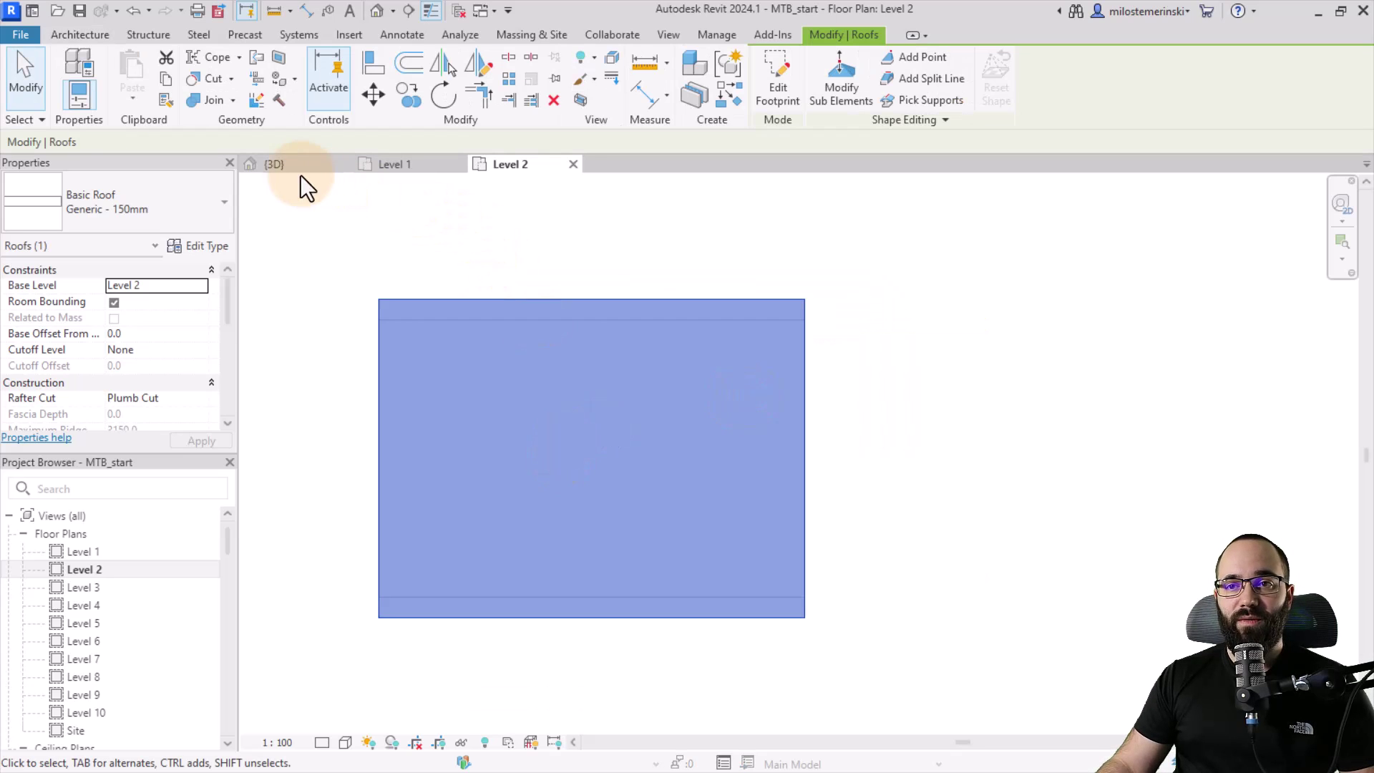
pyautogui.click(300, 170)
pyautogui.keyDown('shift'); pyautogui.moveTo(638, 691); pyautogui.dragTo(582, 644, button='middle'); pyautogui.keyUp('shift')
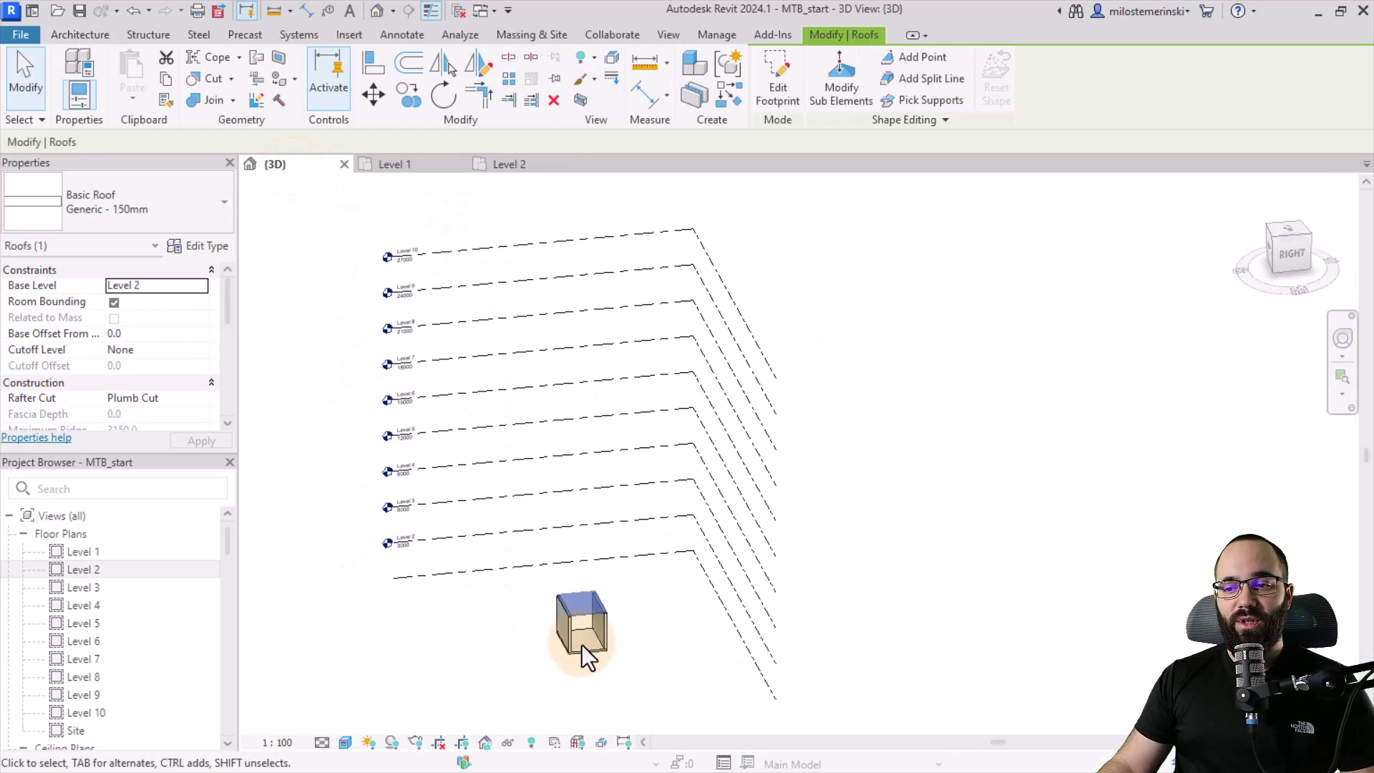
pyautogui.scroll(8, 582, 644)
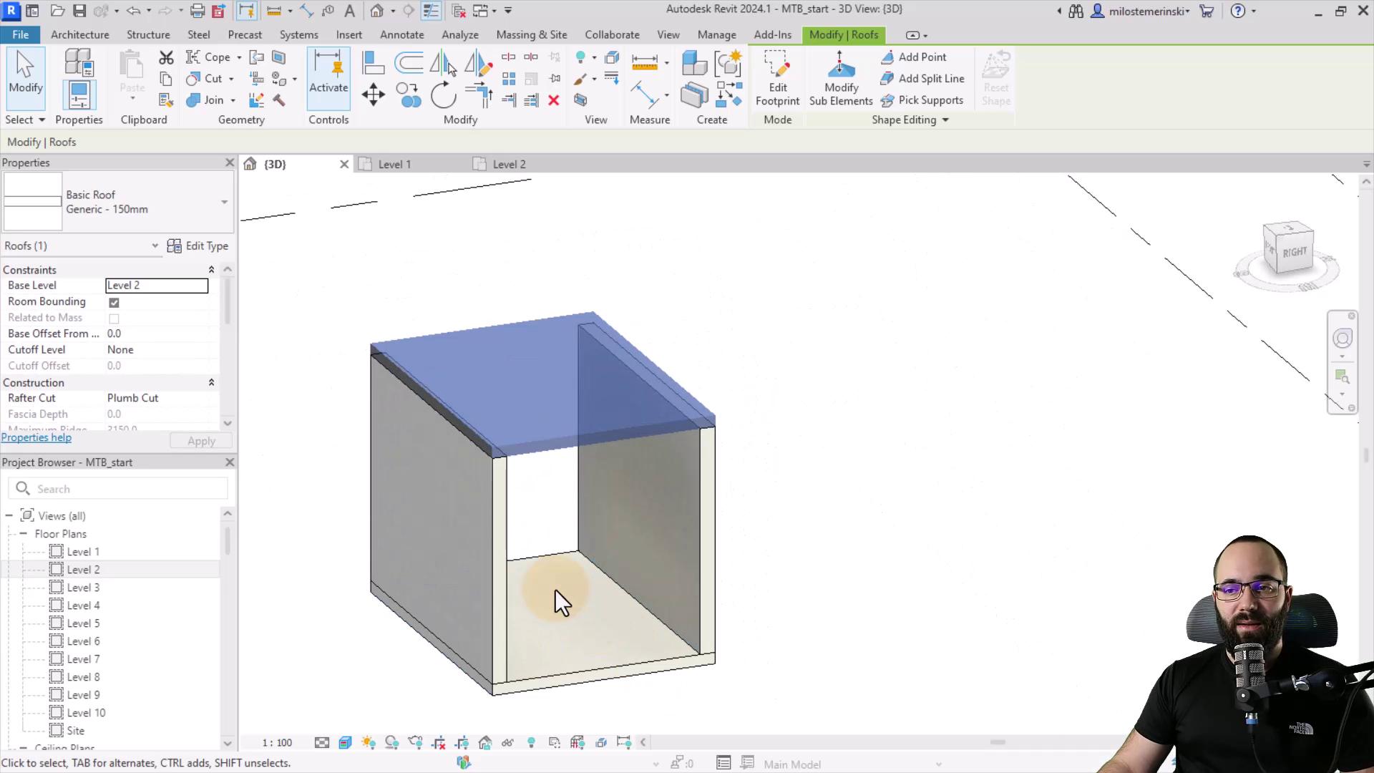
pyautogui.scroll(-5, 147, 591)
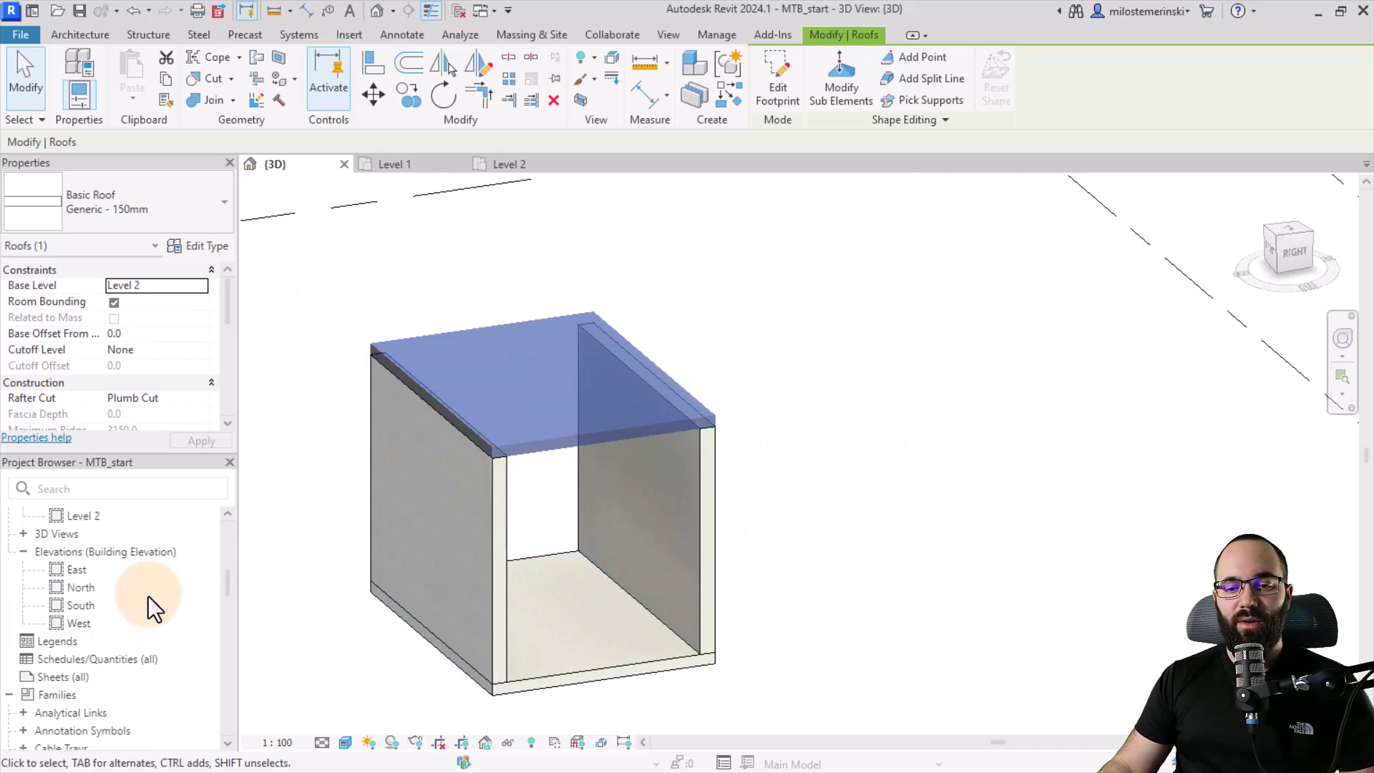
# Step: Open the South elevation and frame the unit in the view
pyautogui.click(87, 607)
pyautogui.doubleClick(87, 607)
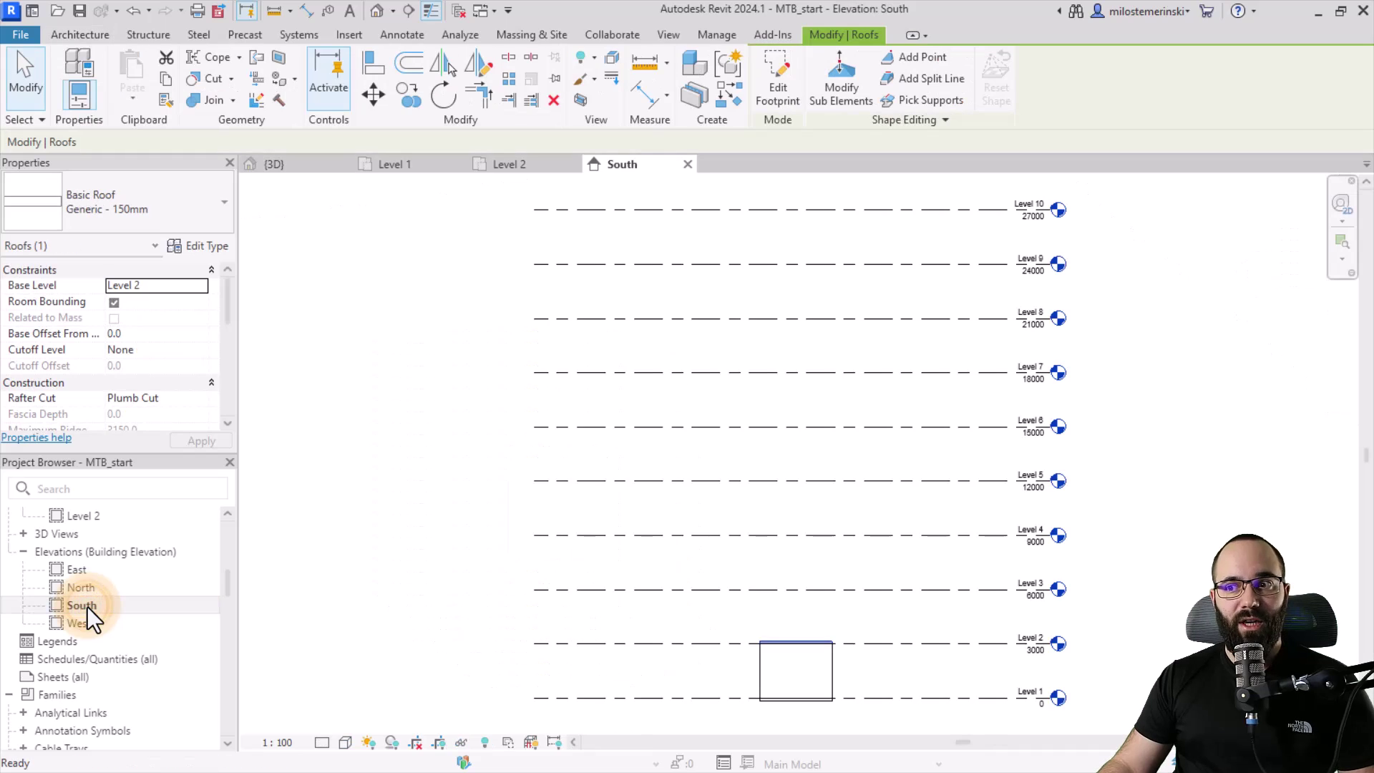
pyautogui.scroll(5, 757, 634)
pyautogui.scroll(2, 704, 601)
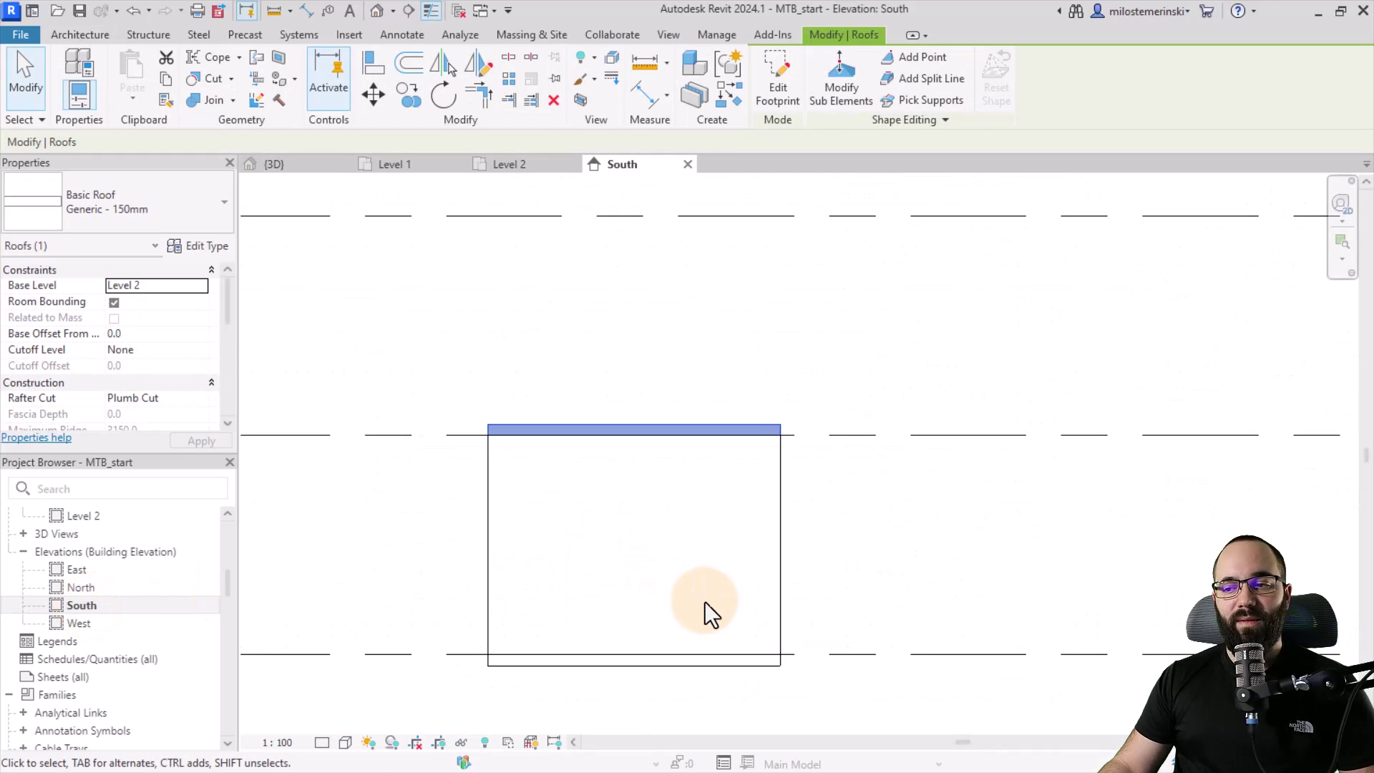
pyautogui.moveTo(704, 601); pyautogui.dragTo(609, 537, button='middle')
pyautogui.scroll(-3, 385, 582)
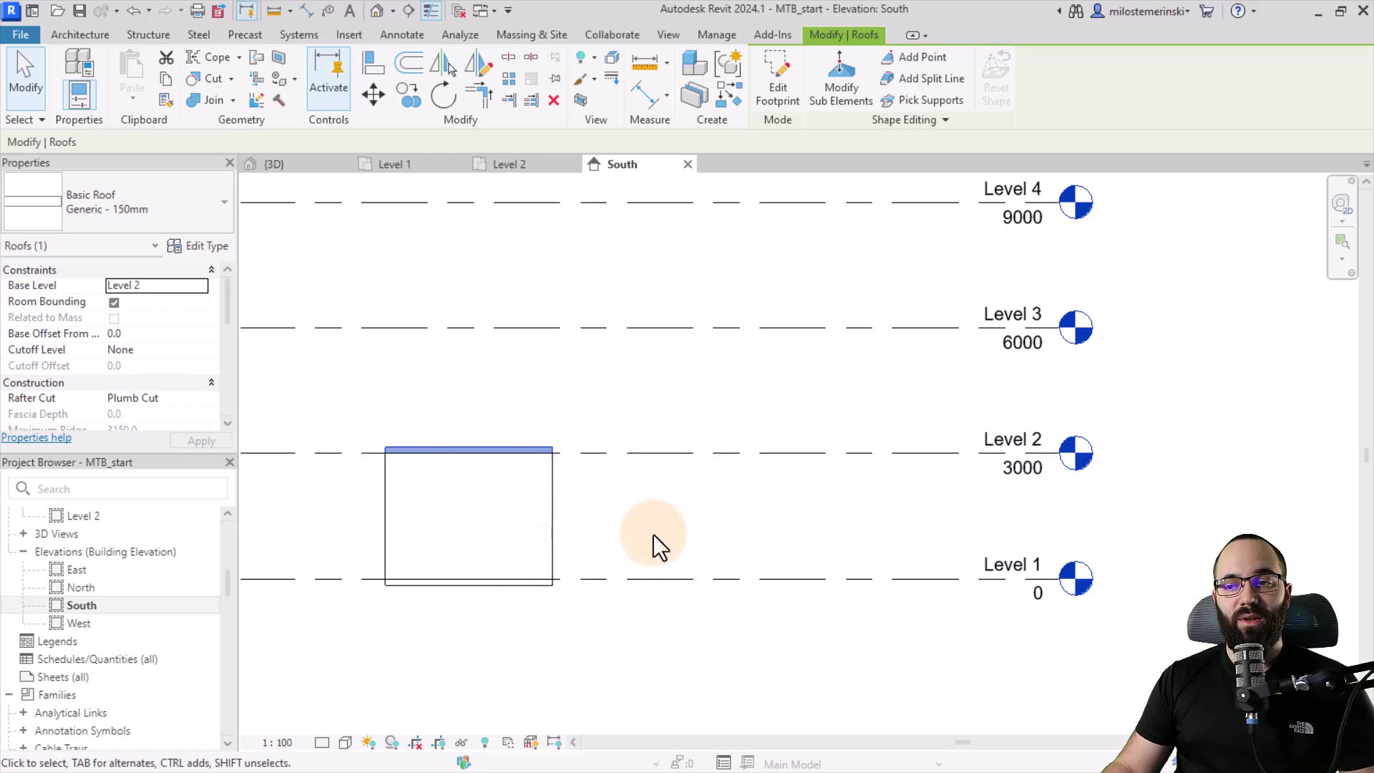
pyautogui.scroll(1, 436, 604)
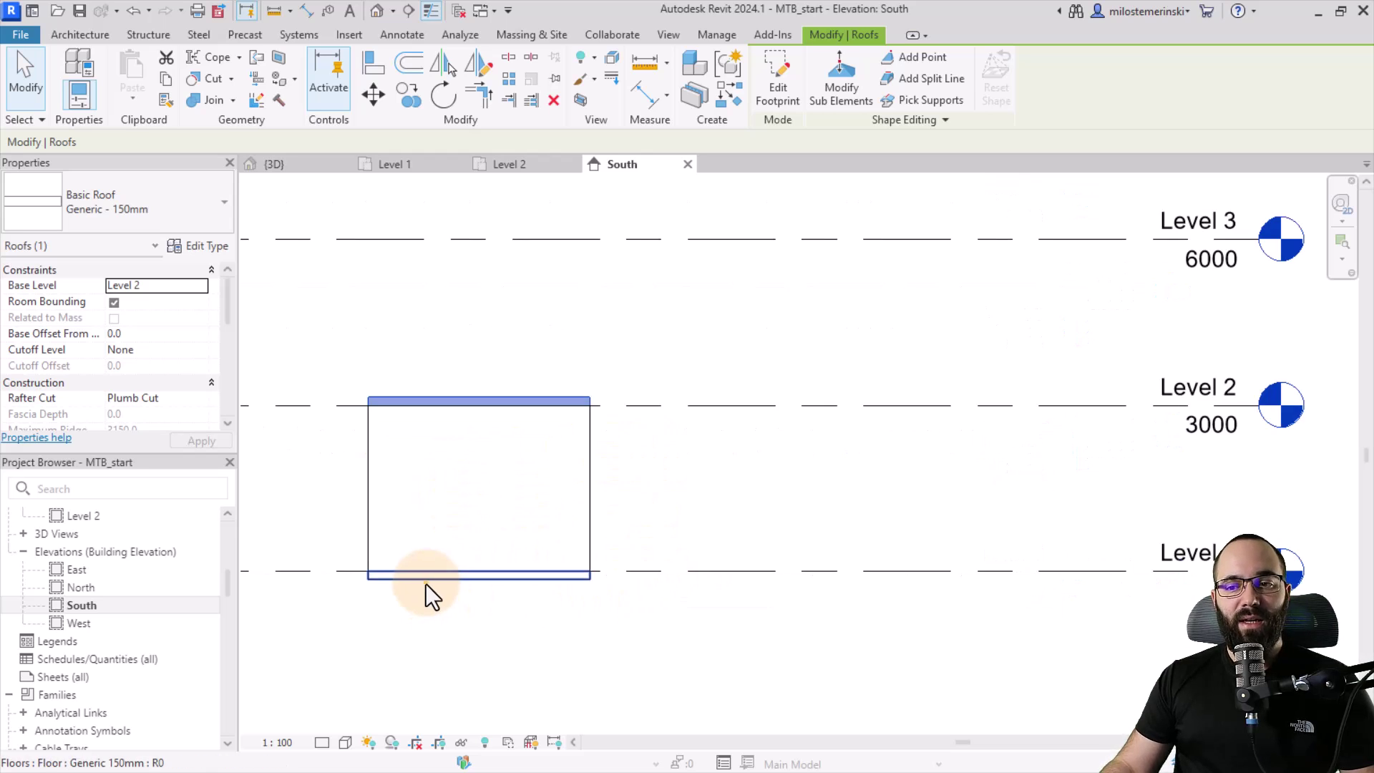
# Step: Set the floor's Height Offset From Level to 150 and the roof's Base Offset to -150
pyautogui.click(425, 581)
pyautogui.moveTo(377, 634); pyautogui.dragTo(422, 633, button='middle')
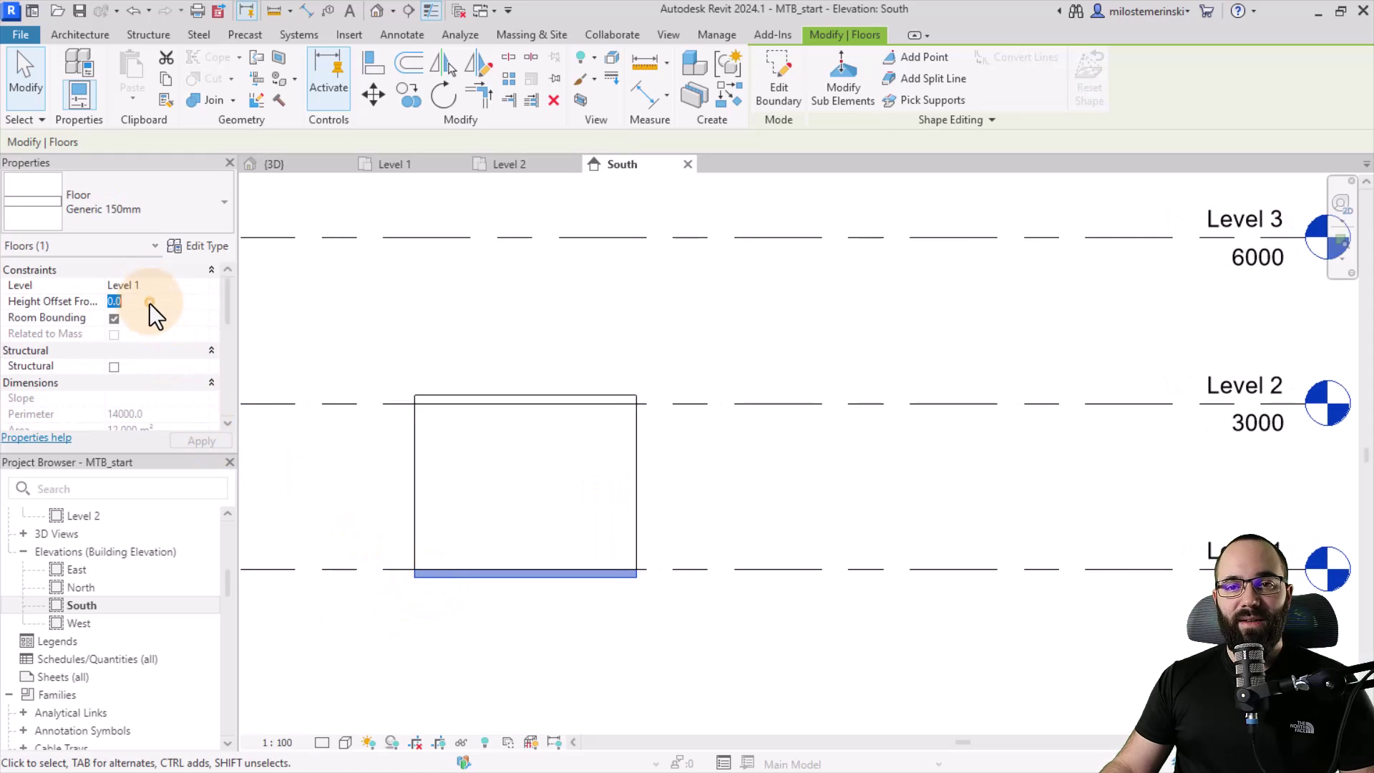
pyautogui.write('150')
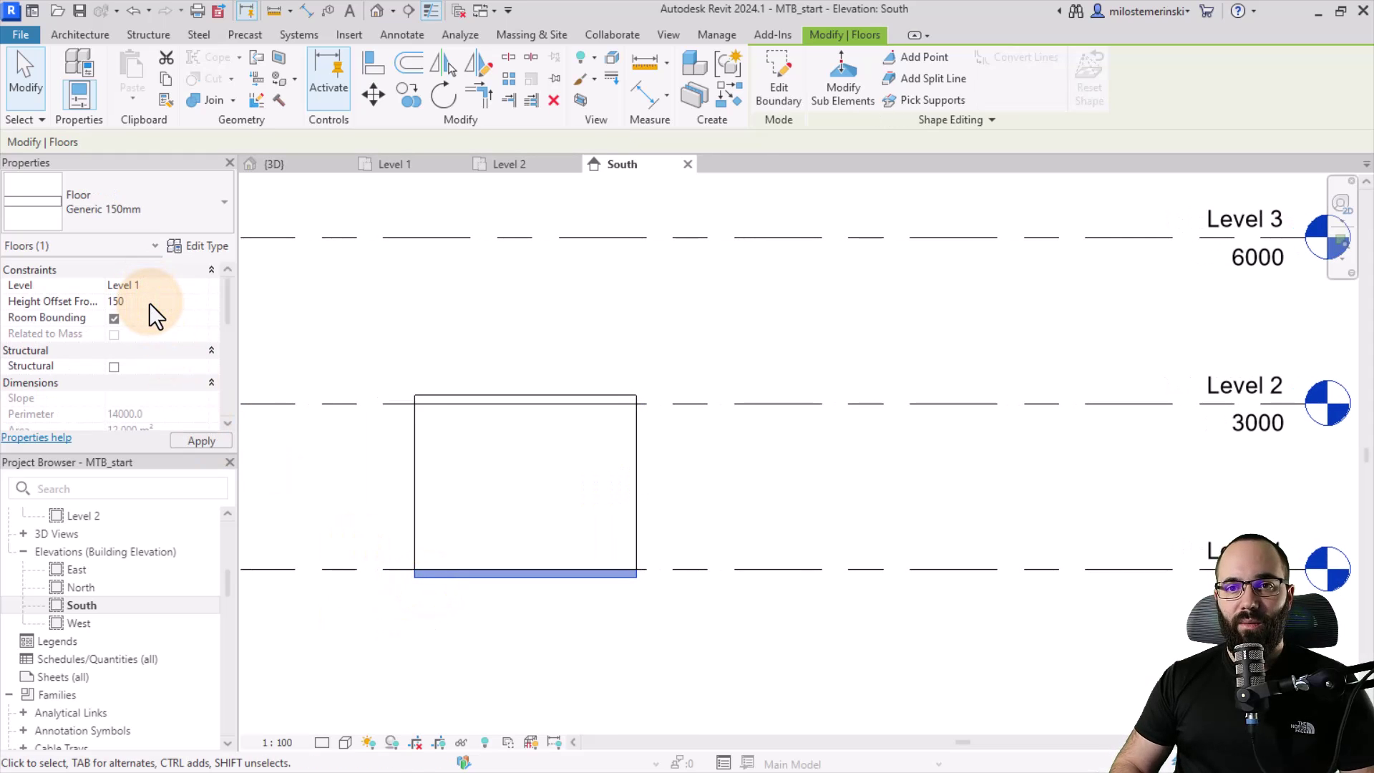
pyautogui.click(714, 486)
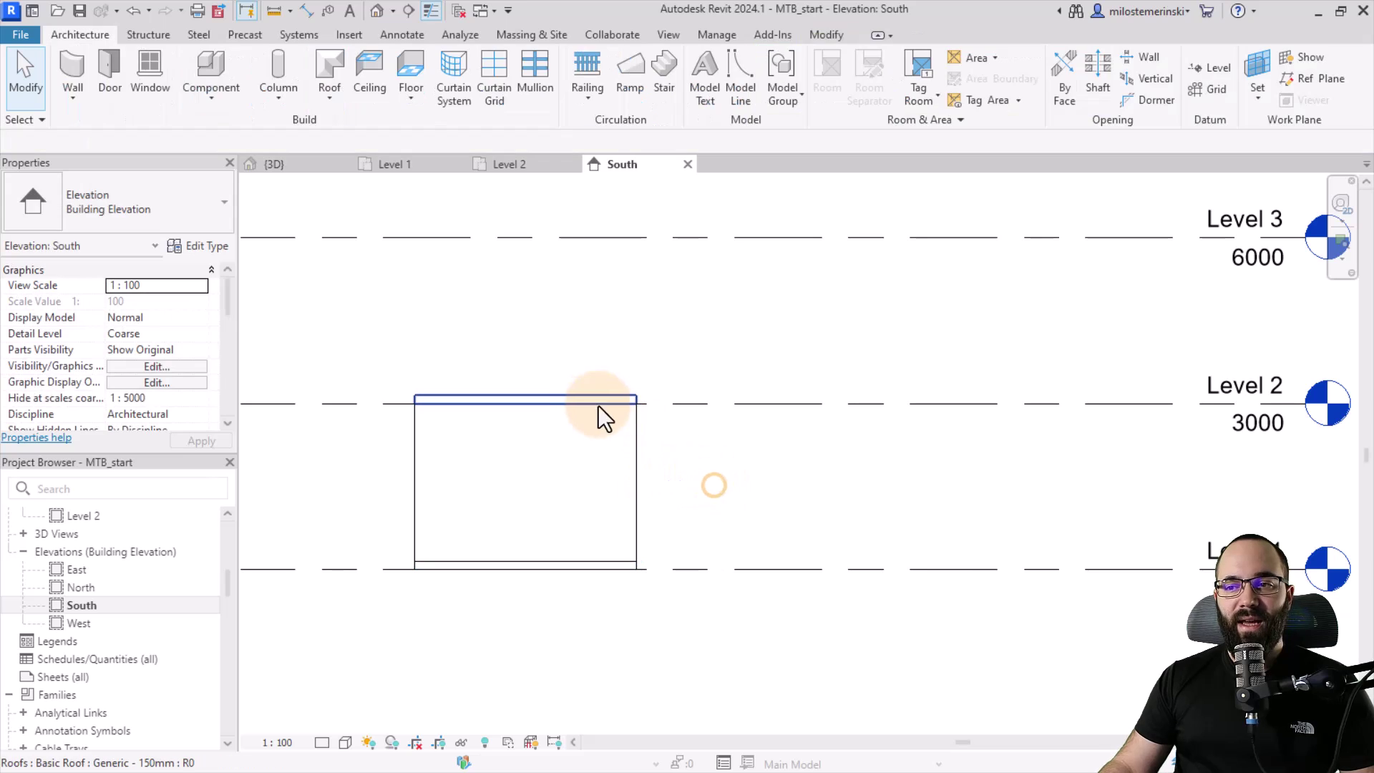
pyautogui.click(587, 398)
pyautogui.click(170, 335)
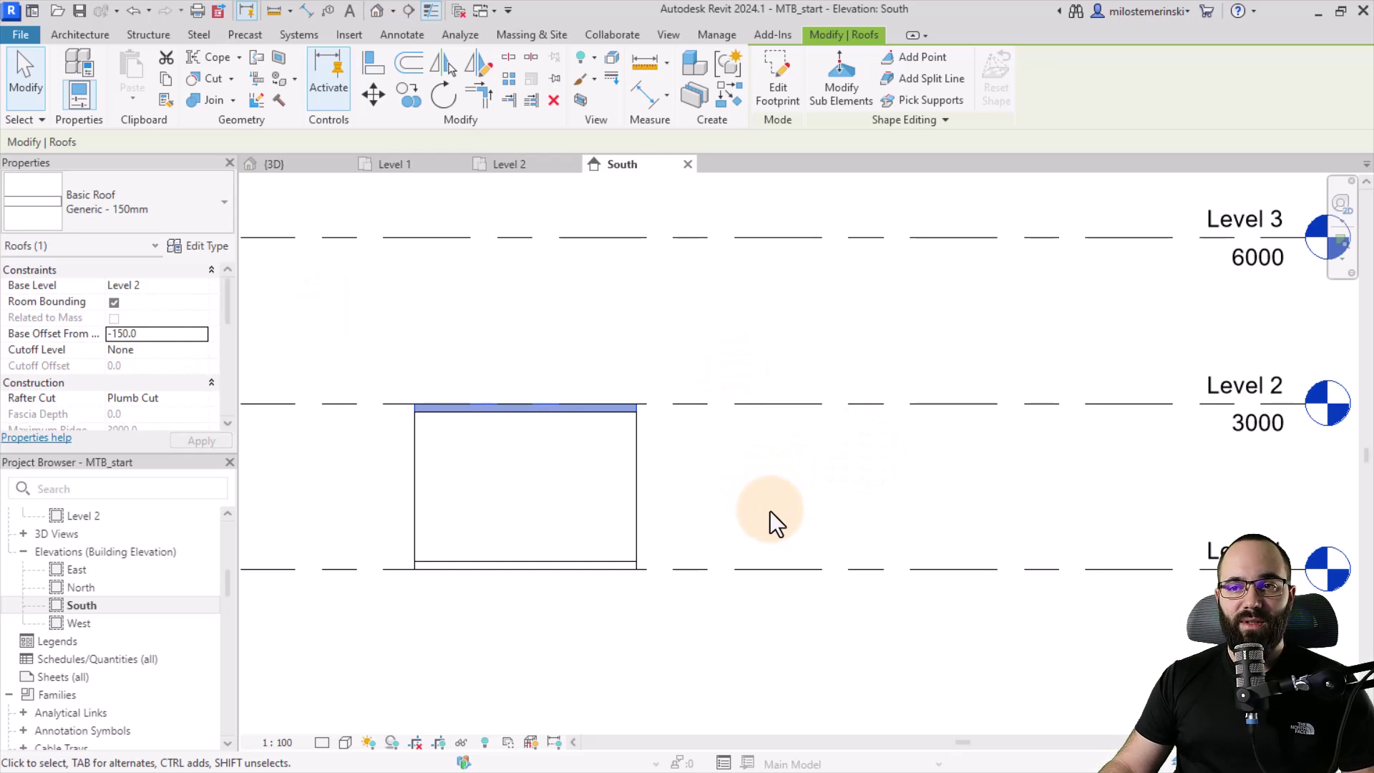
# Step: In the East elevation, attach the bases of both side walls to the floor slab
pyautogui.doubleClick(72, 572)
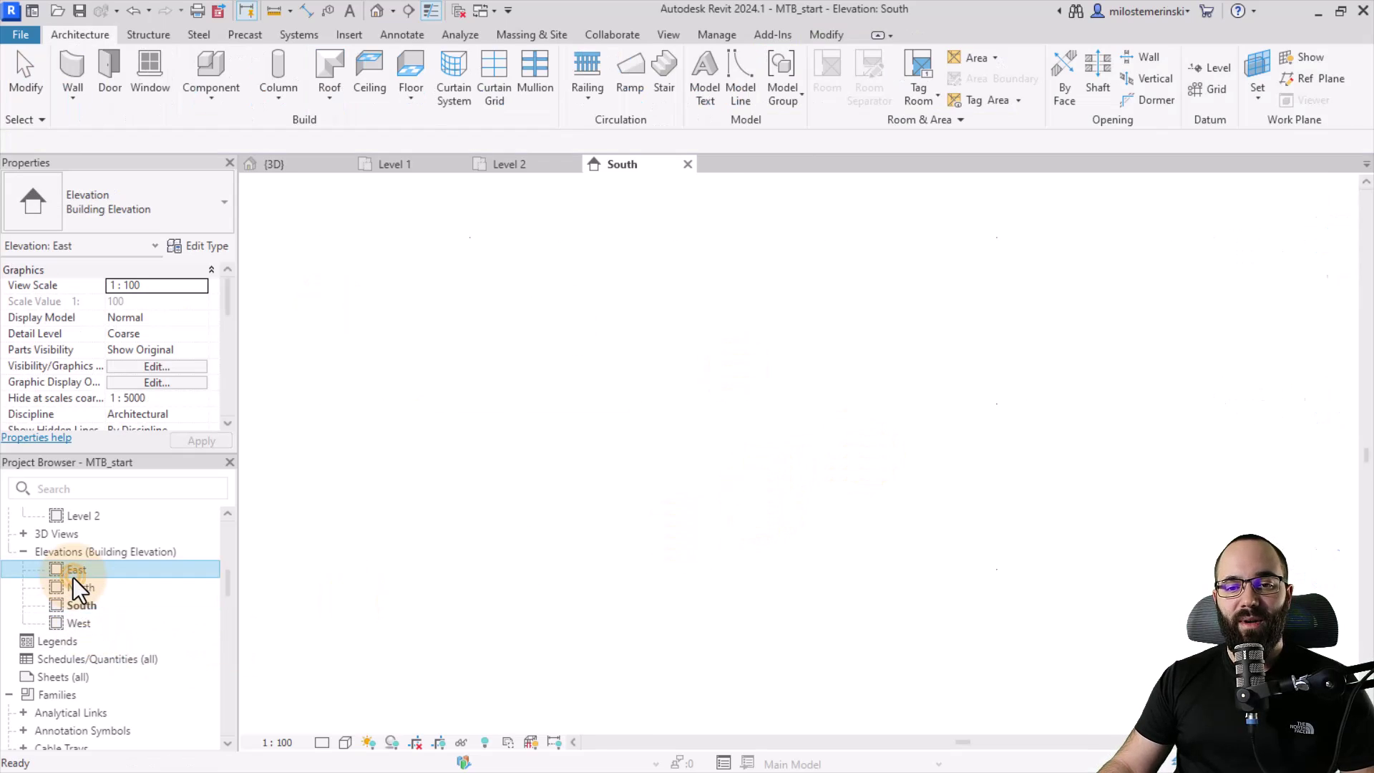
pyautogui.scroll(5, 849, 705)
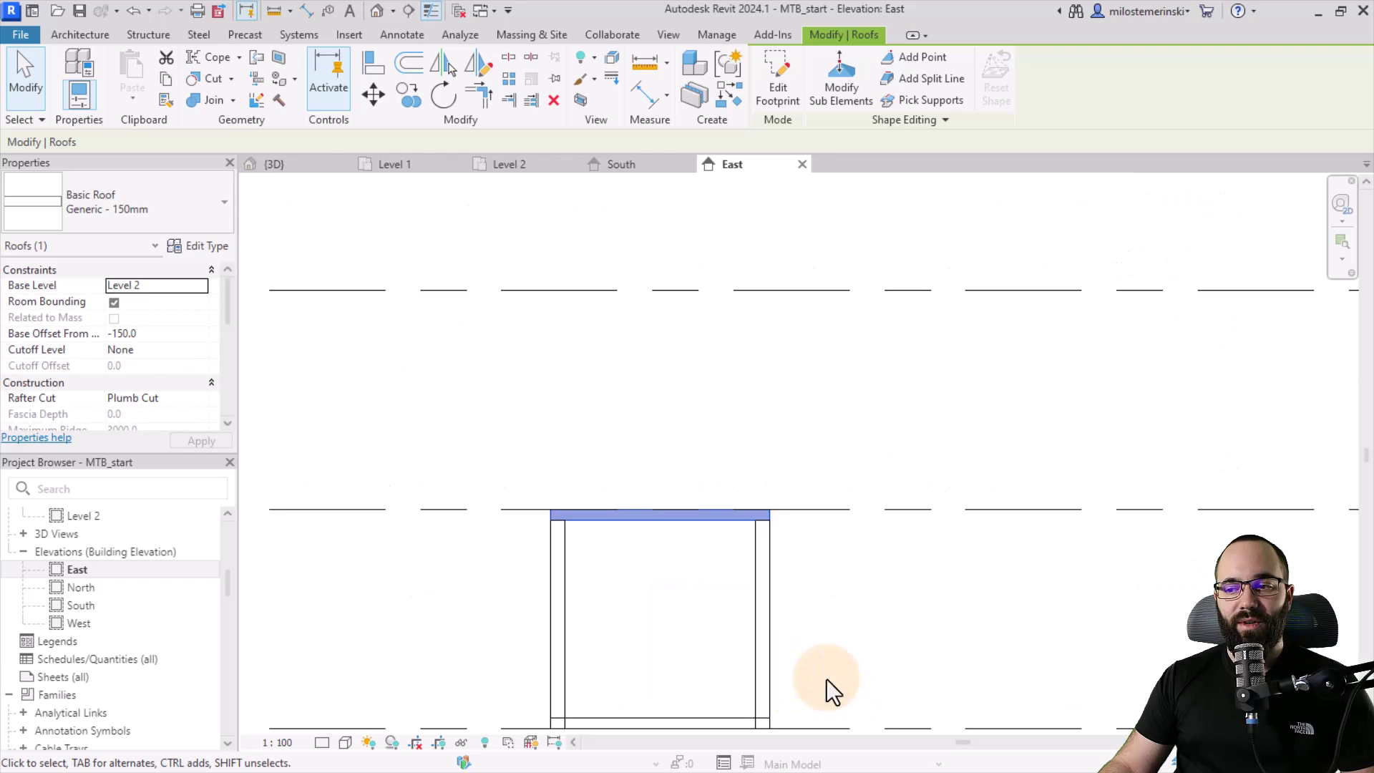
pyautogui.click(828, 552)
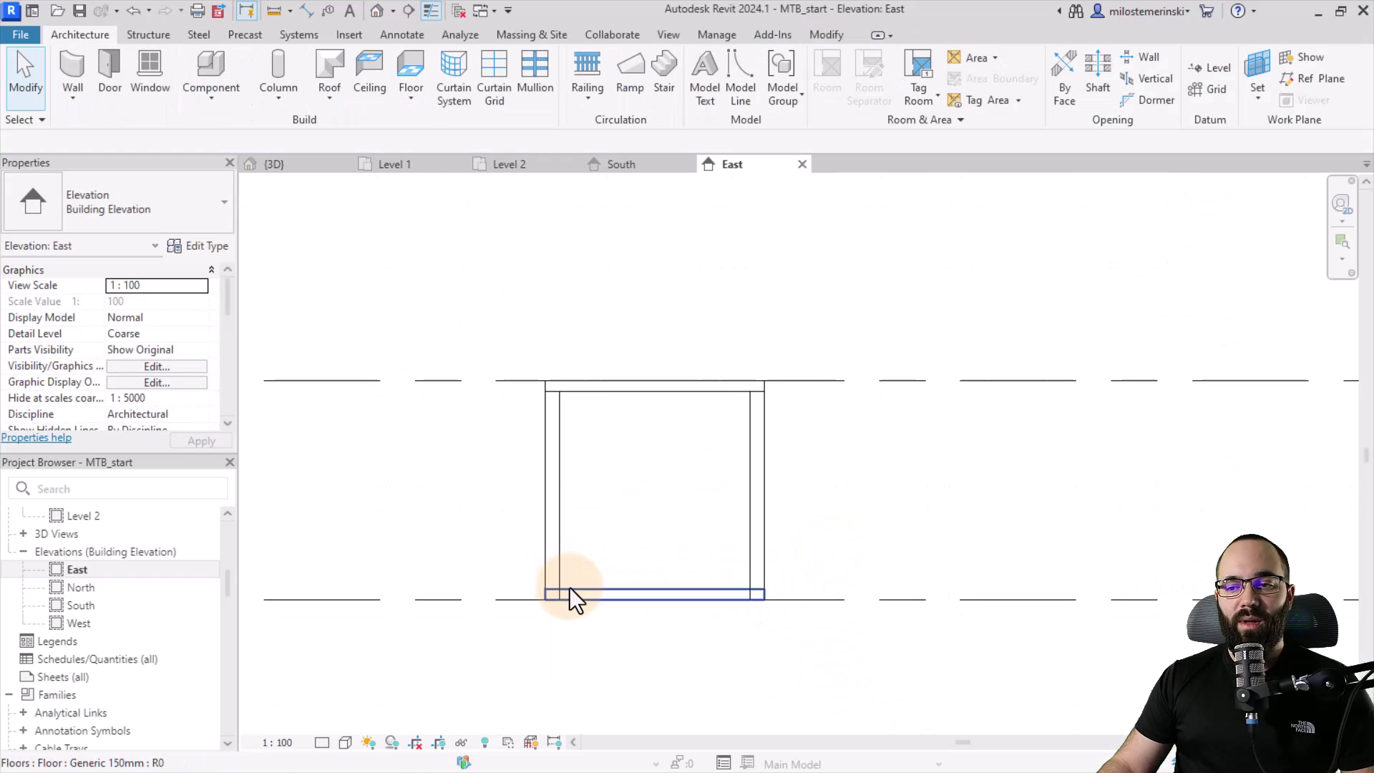
pyautogui.moveTo(796, 552); pyautogui.dragTo(422, 534)
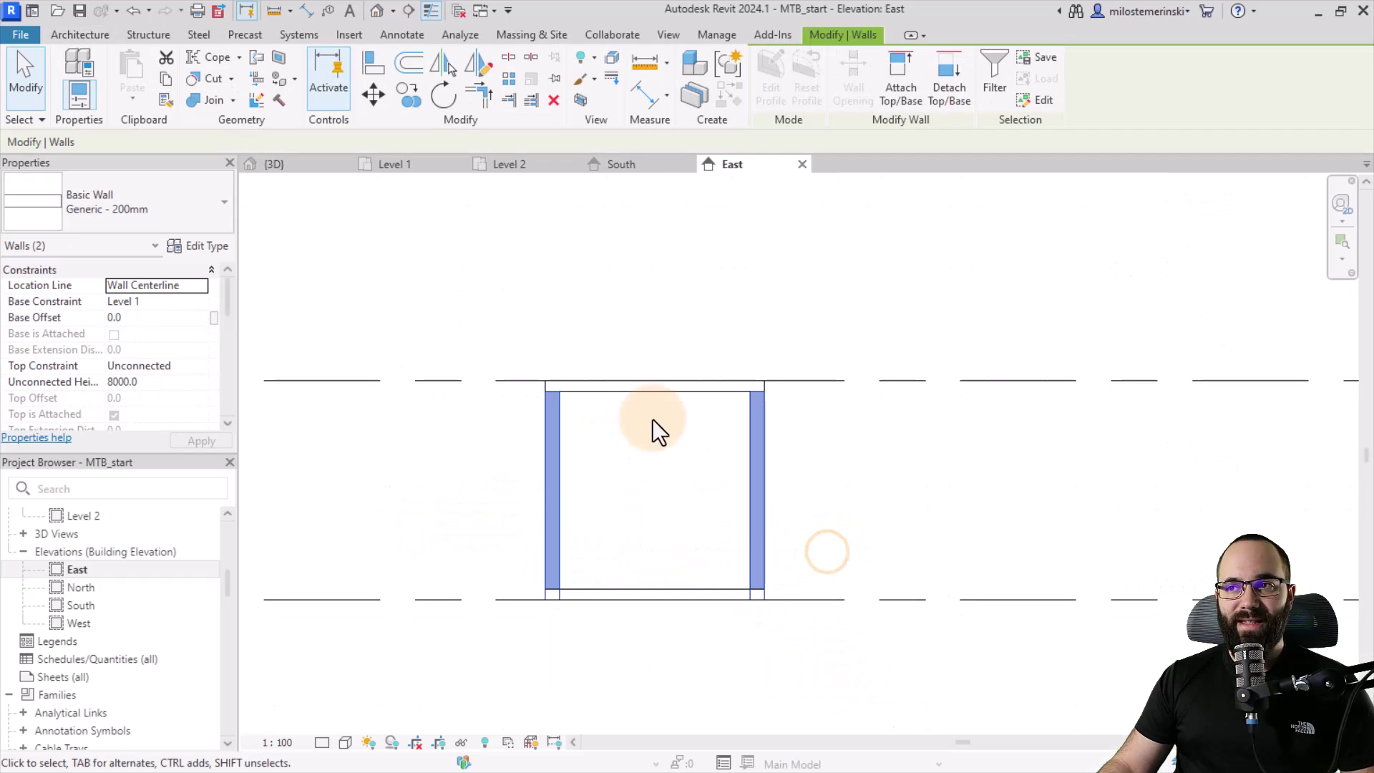
pyautogui.click(895, 97)
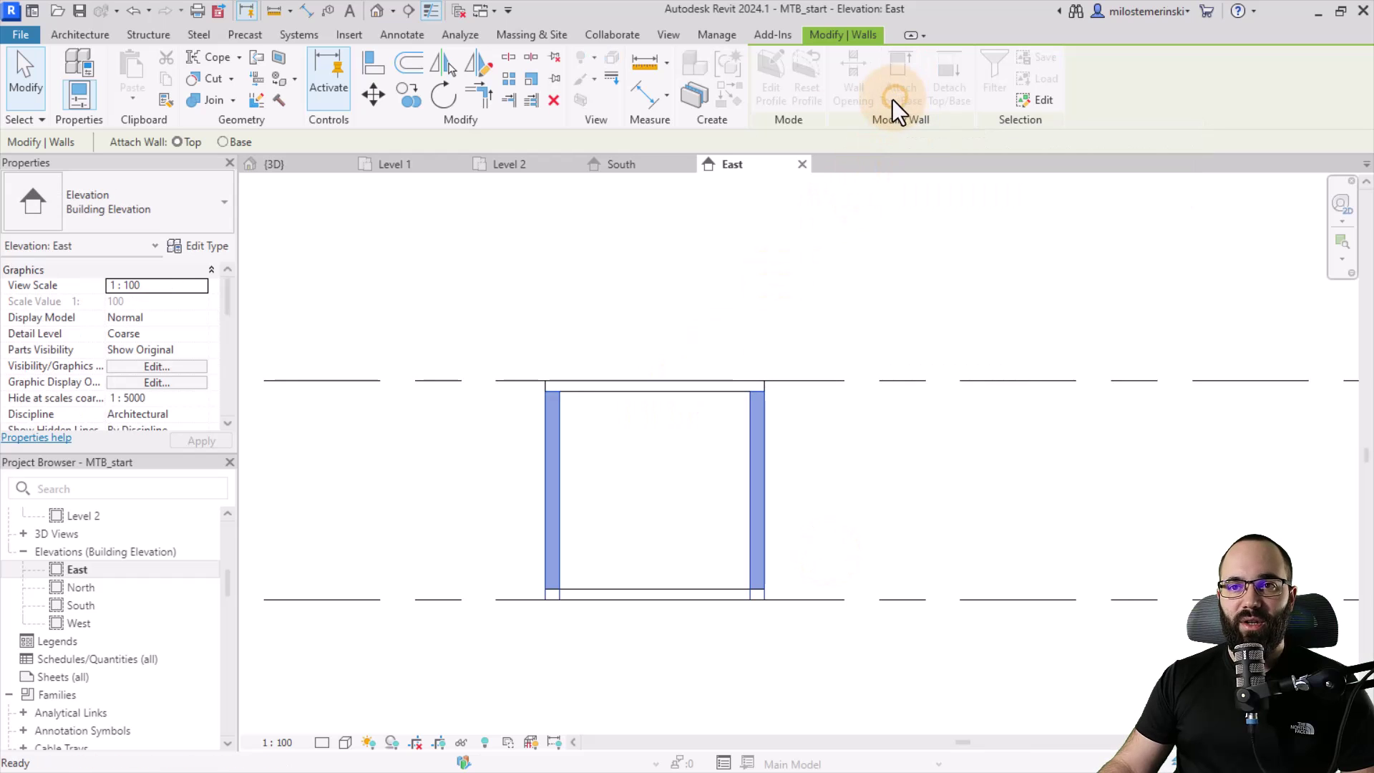
pyautogui.click(236, 144)
pyautogui.click(602, 586)
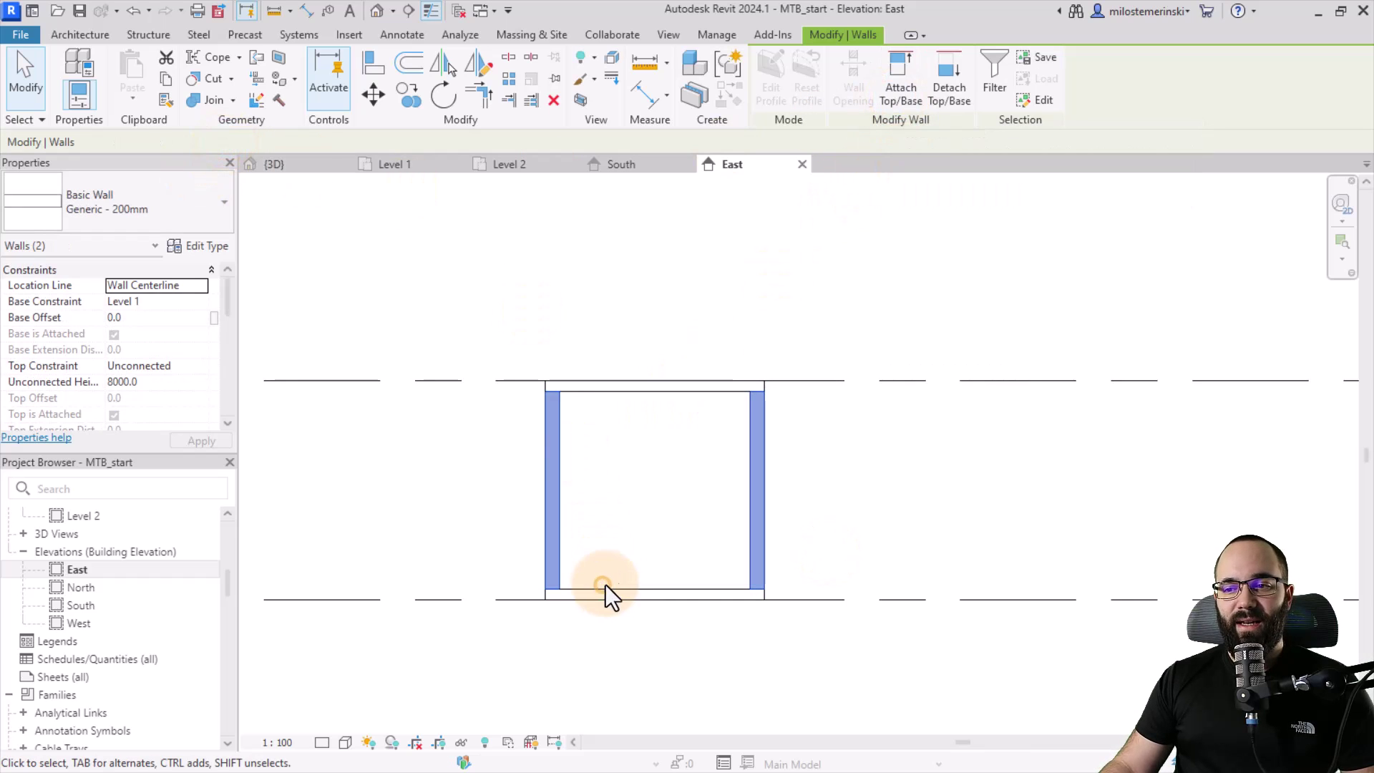
pyautogui.click(633, 508)
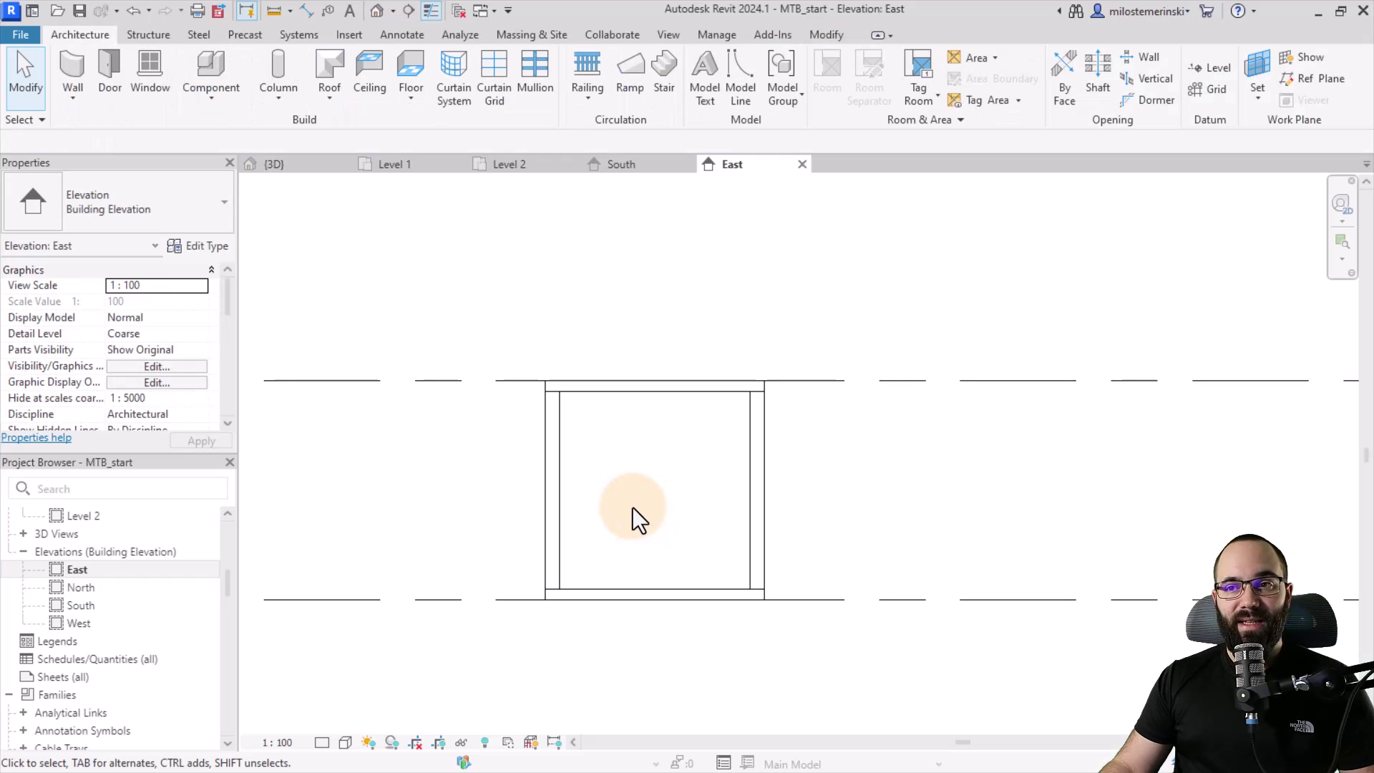
# Step: On Level 1, draw a Curtain Wall from the top wall straight down to the bottom wall
pyautogui.click(418, 164)
pyautogui.moveTo(519, 448); pyautogui.dragTo(529, 454, button='middle')
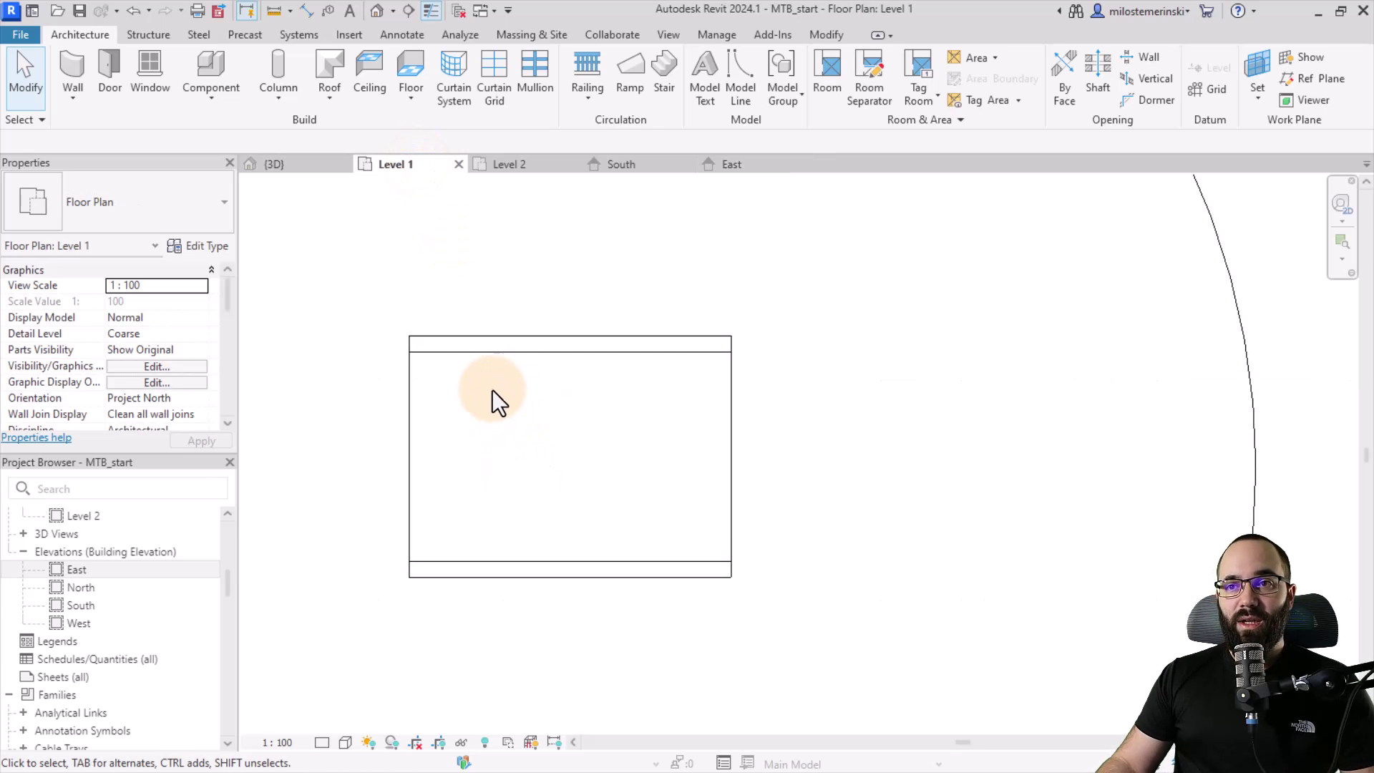
pyautogui.click(80, 71)
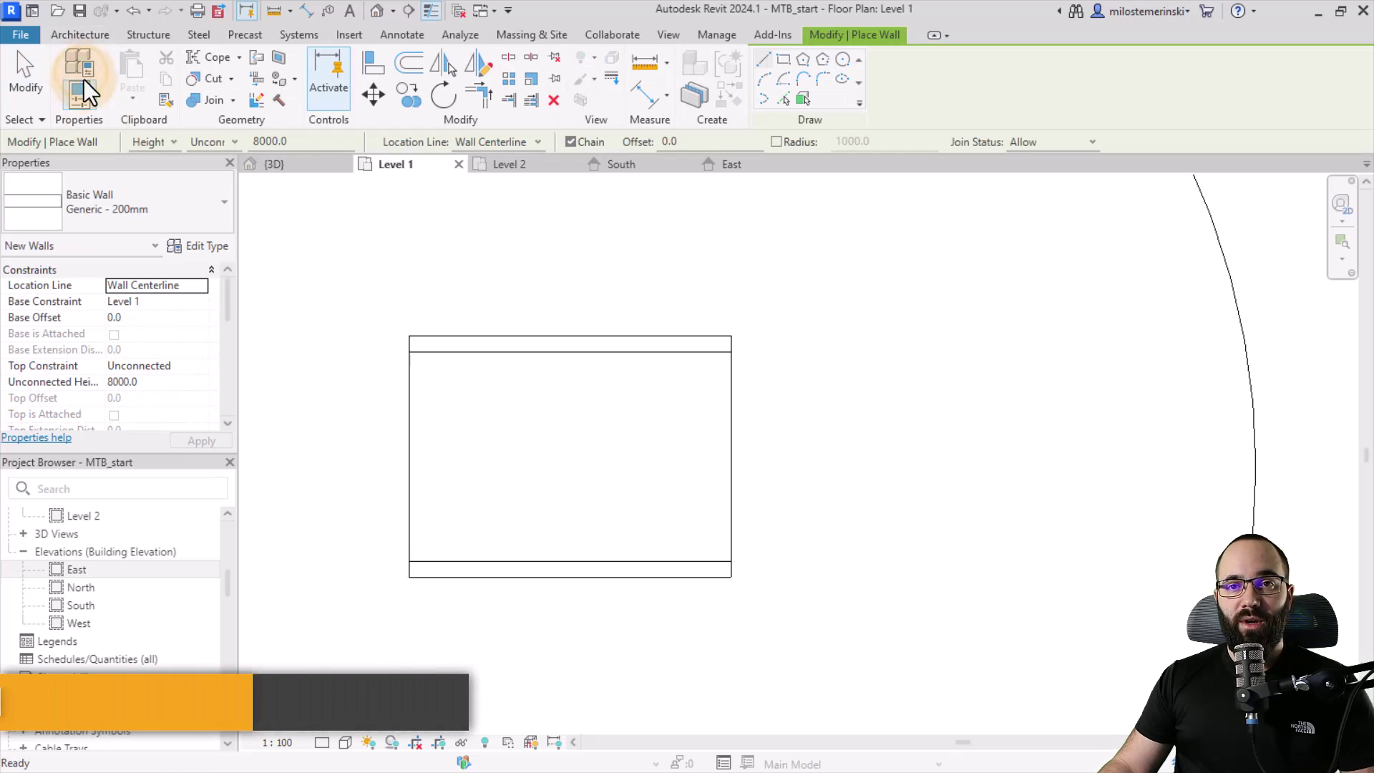
pyautogui.click(126, 217)
pyautogui.scroll(-3, 125, 405)
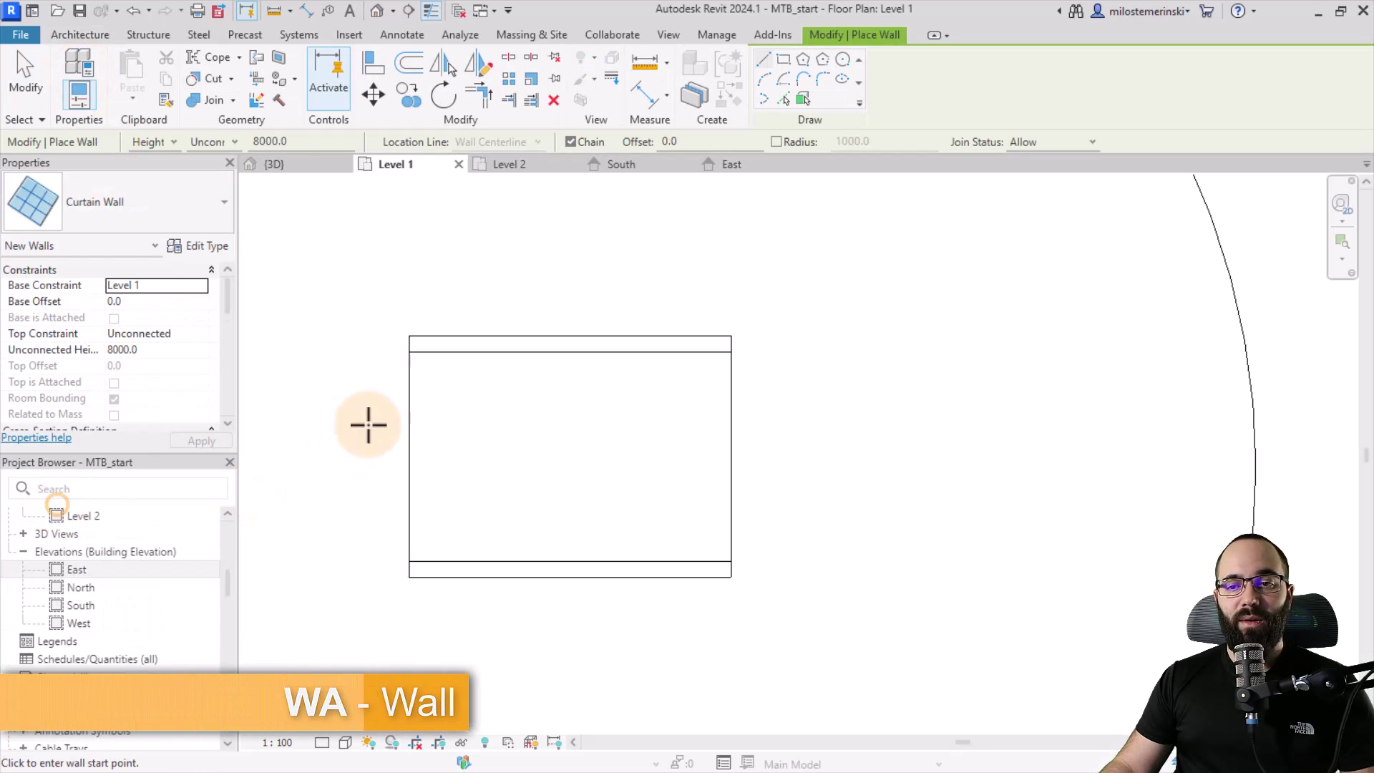
pyautogui.click(482, 351)
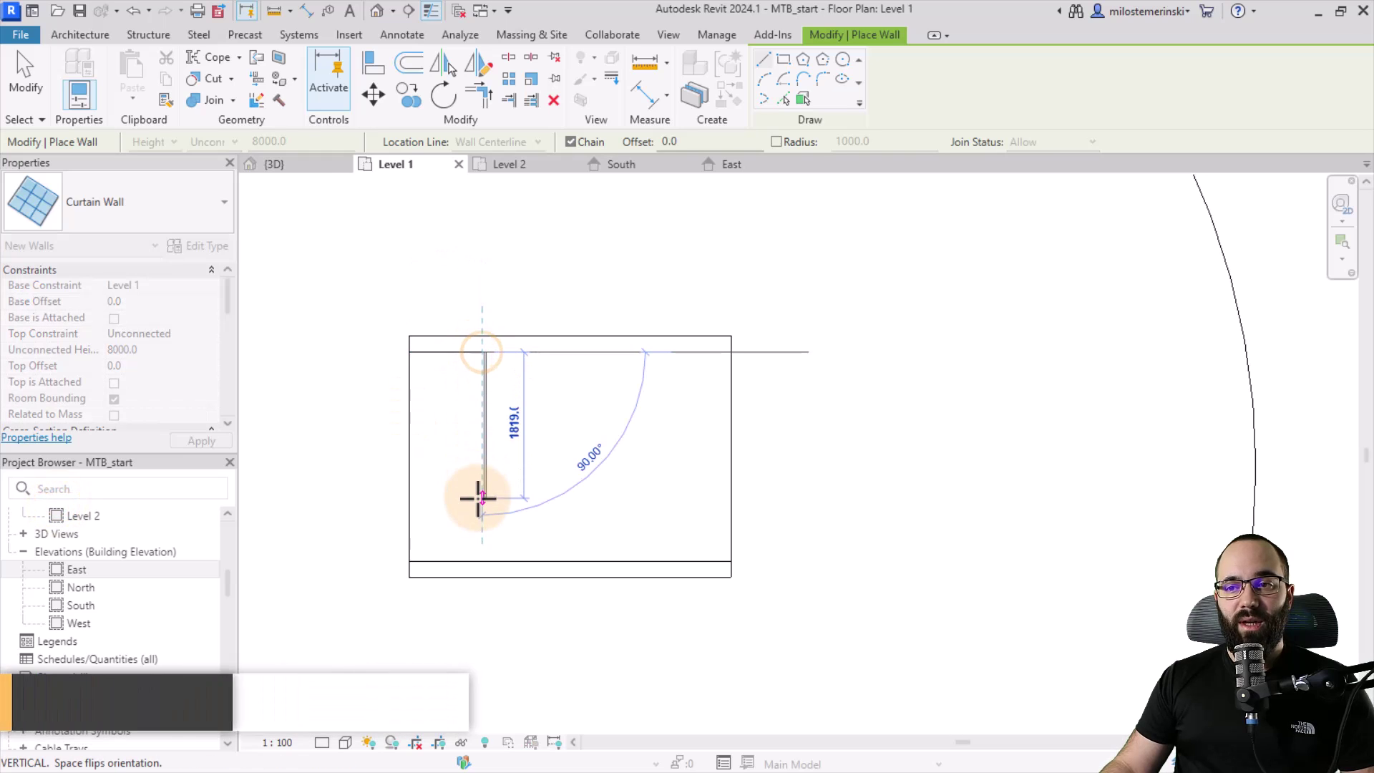
pyautogui.click(478, 561)
pyautogui.press('Escape')
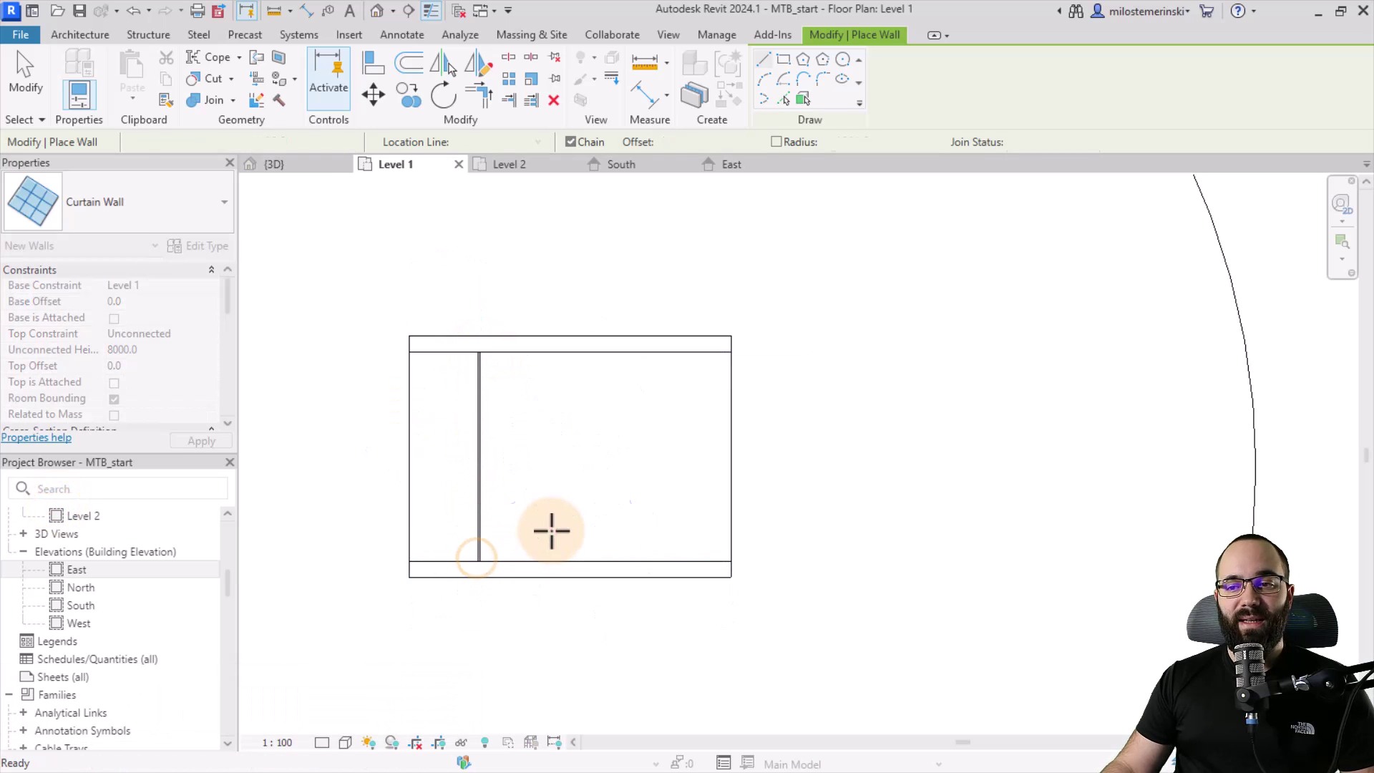
pyautogui.press('Escape')
# Step: In the East elevation, attach the curtain wall's top to the roof
pyautogui.click(618, 171)
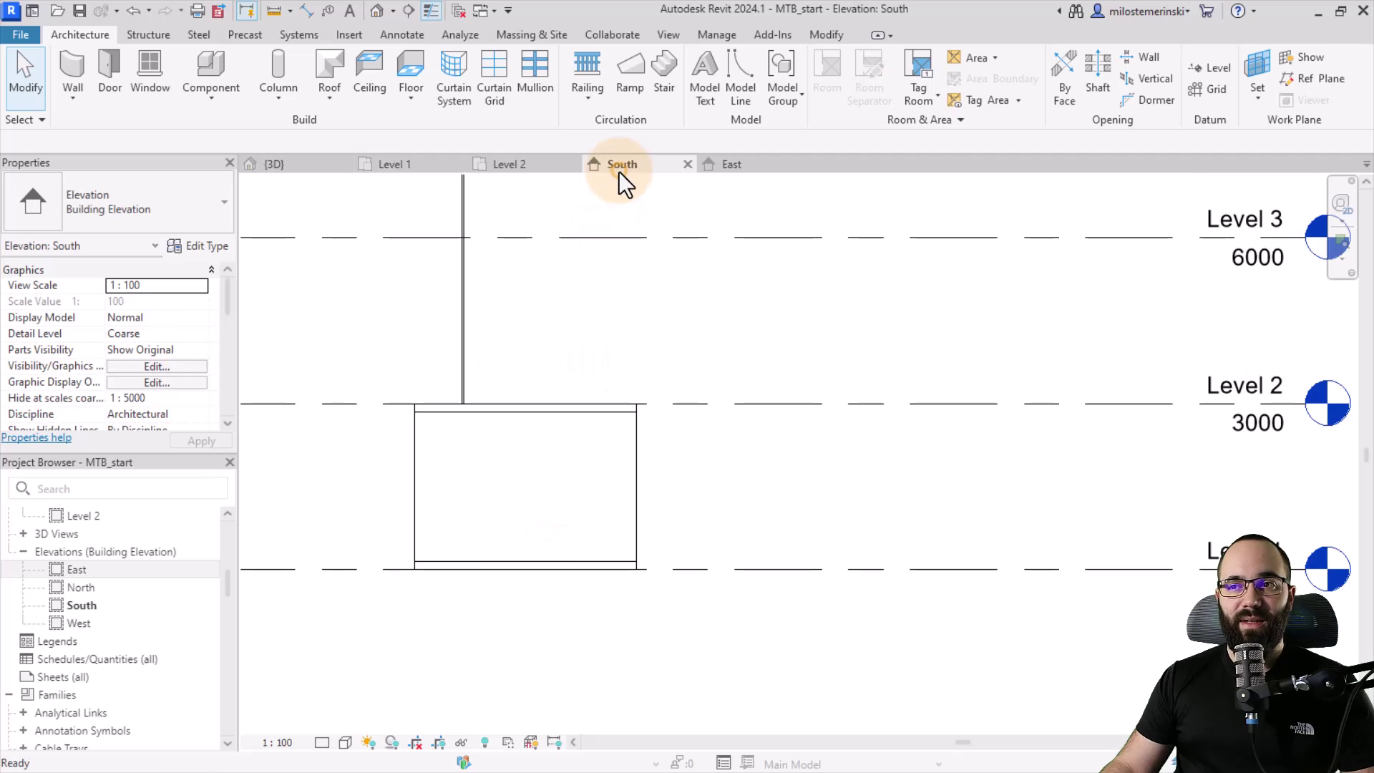
pyautogui.click(727, 169)
pyautogui.scroll(-4, 573, 367)
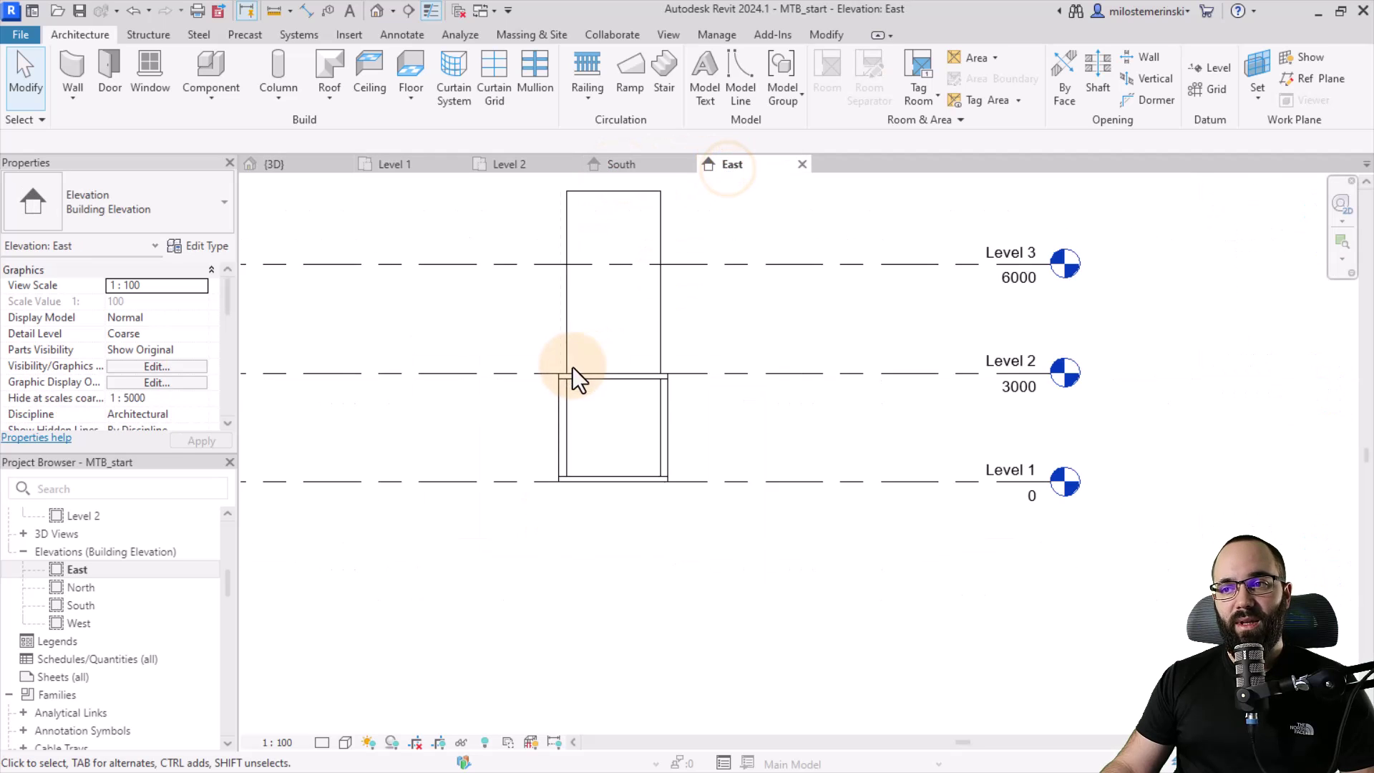
pyautogui.click(478, 429)
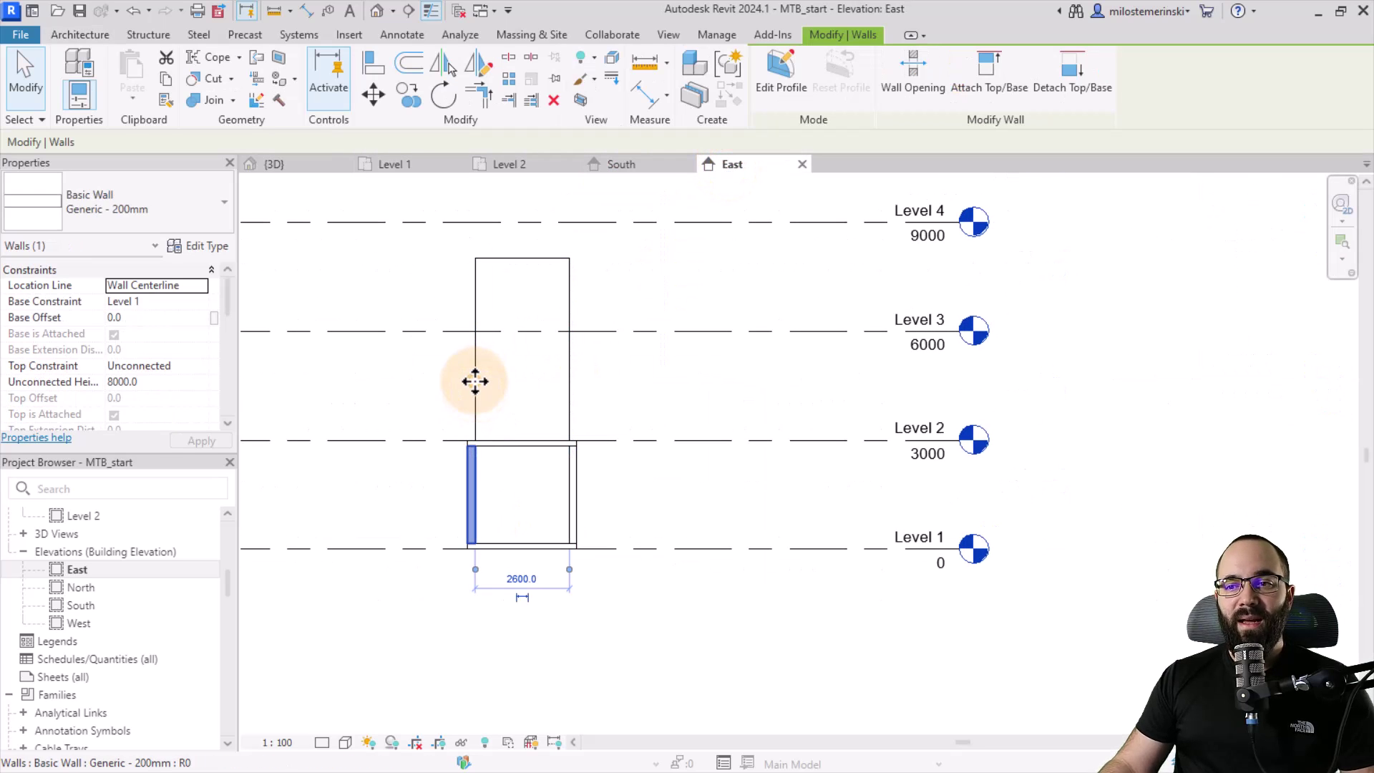
pyautogui.click(476, 382)
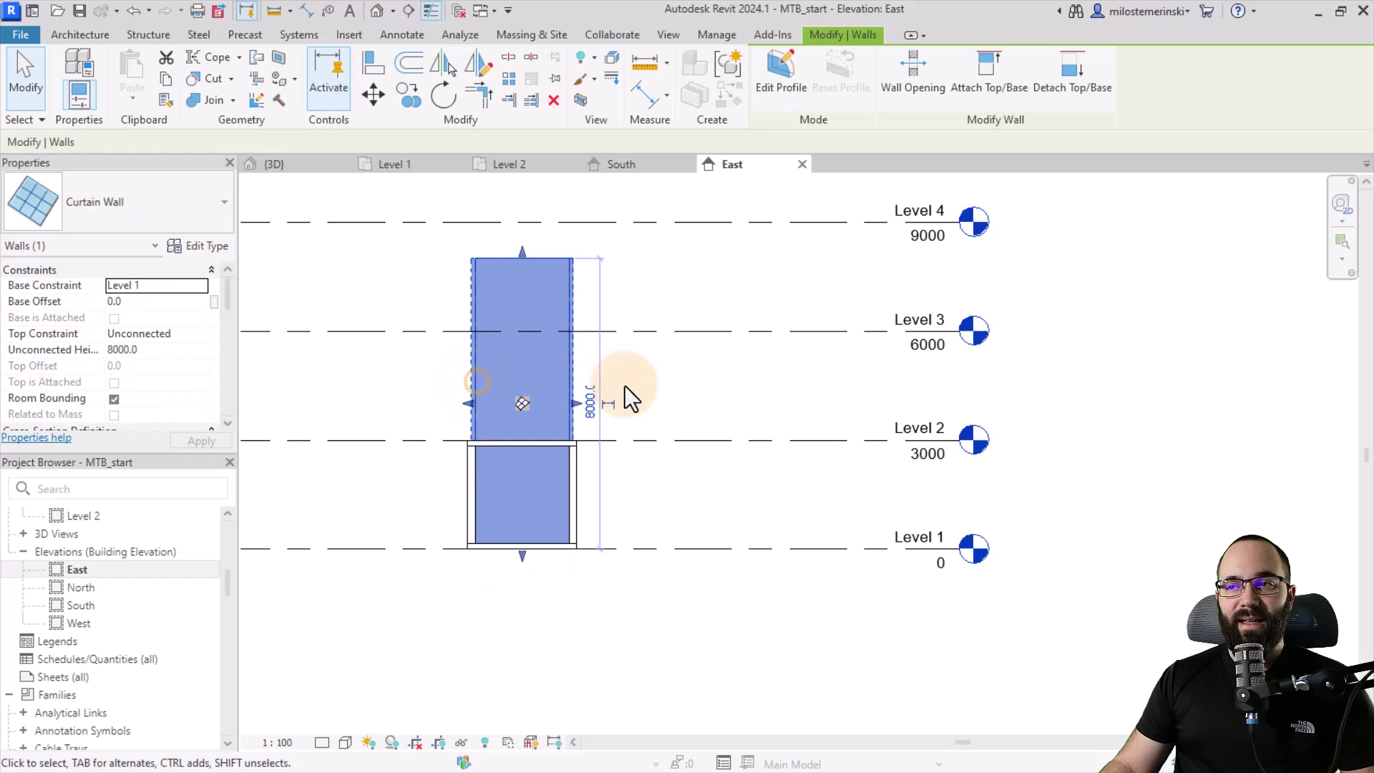
pyautogui.click(972, 89)
pyautogui.click(506, 444)
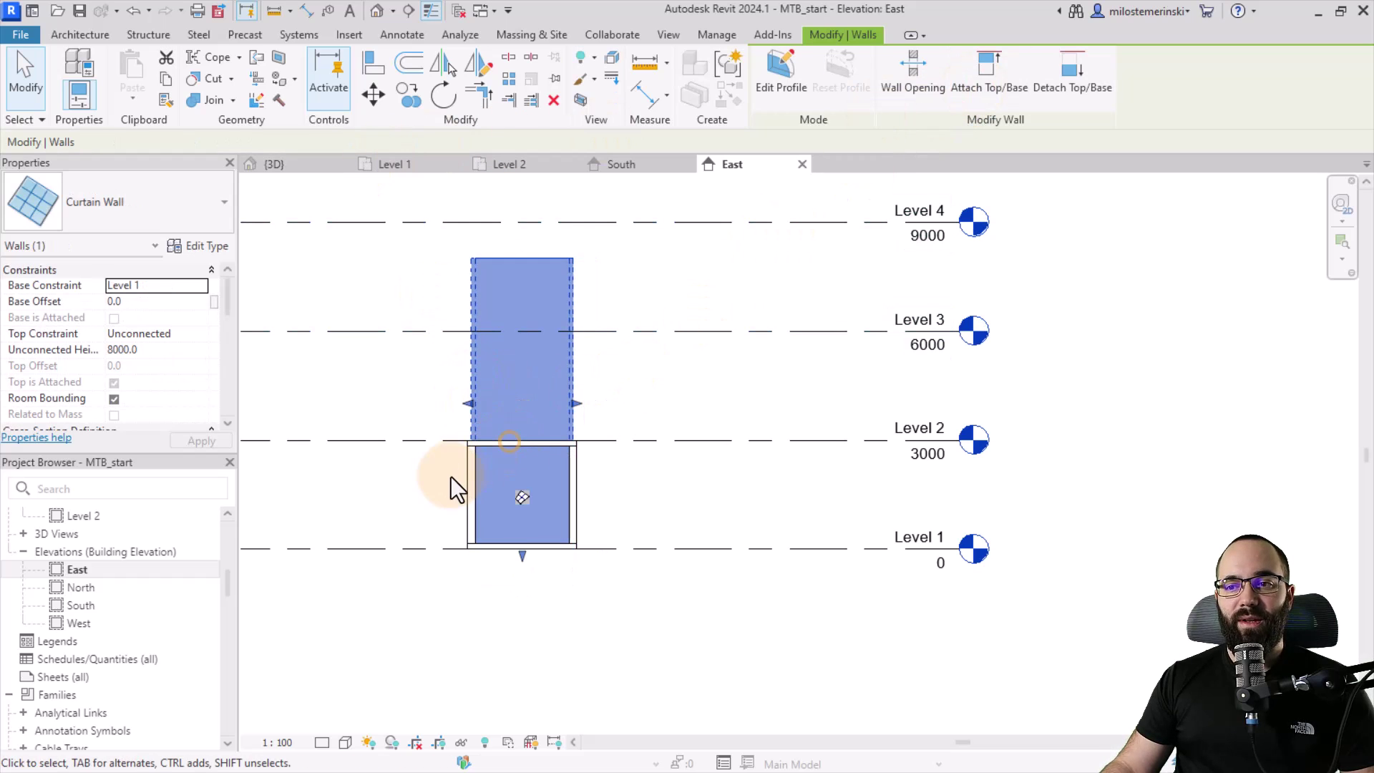
# Step: Attach the curtain wall's base to the floor, then verify it and clear the selection
pyautogui.click(981, 85)
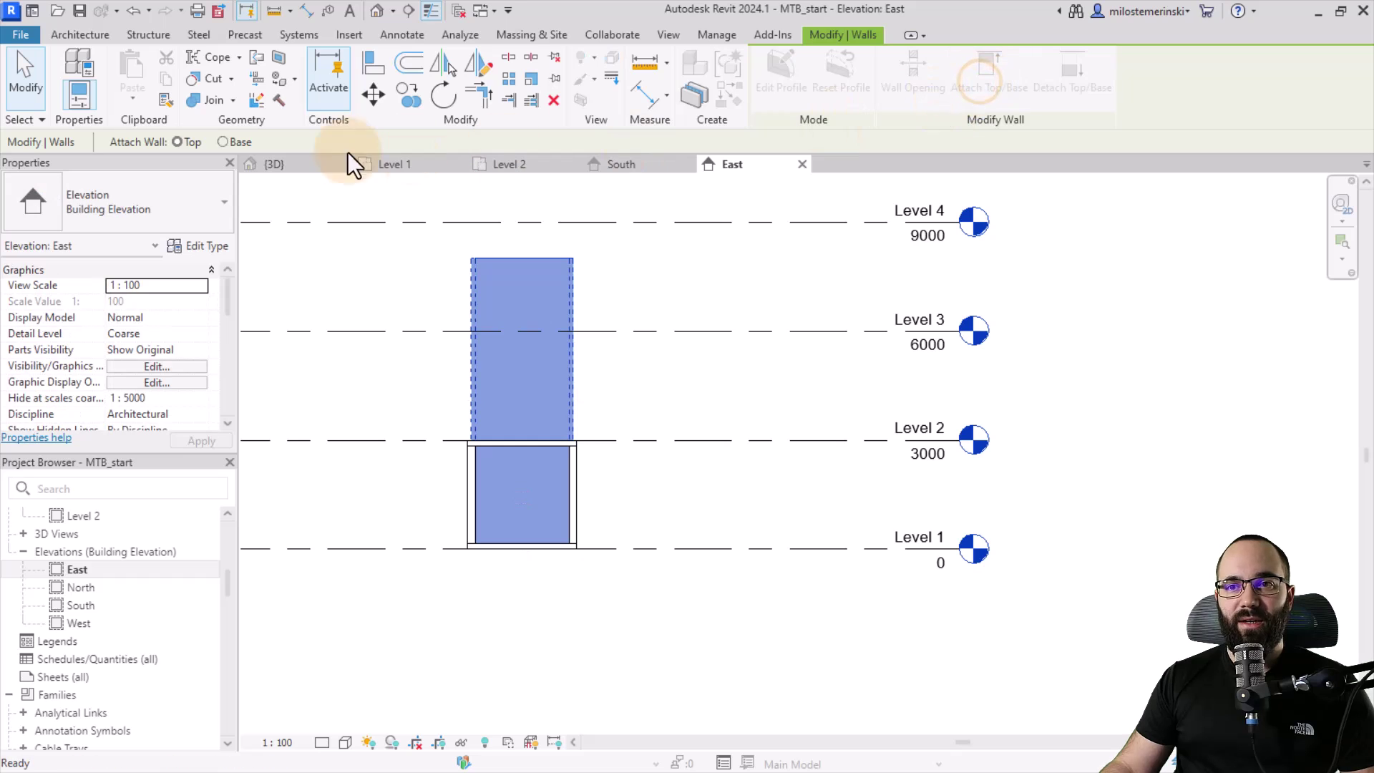
pyautogui.click(228, 141)
pyautogui.click(504, 548)
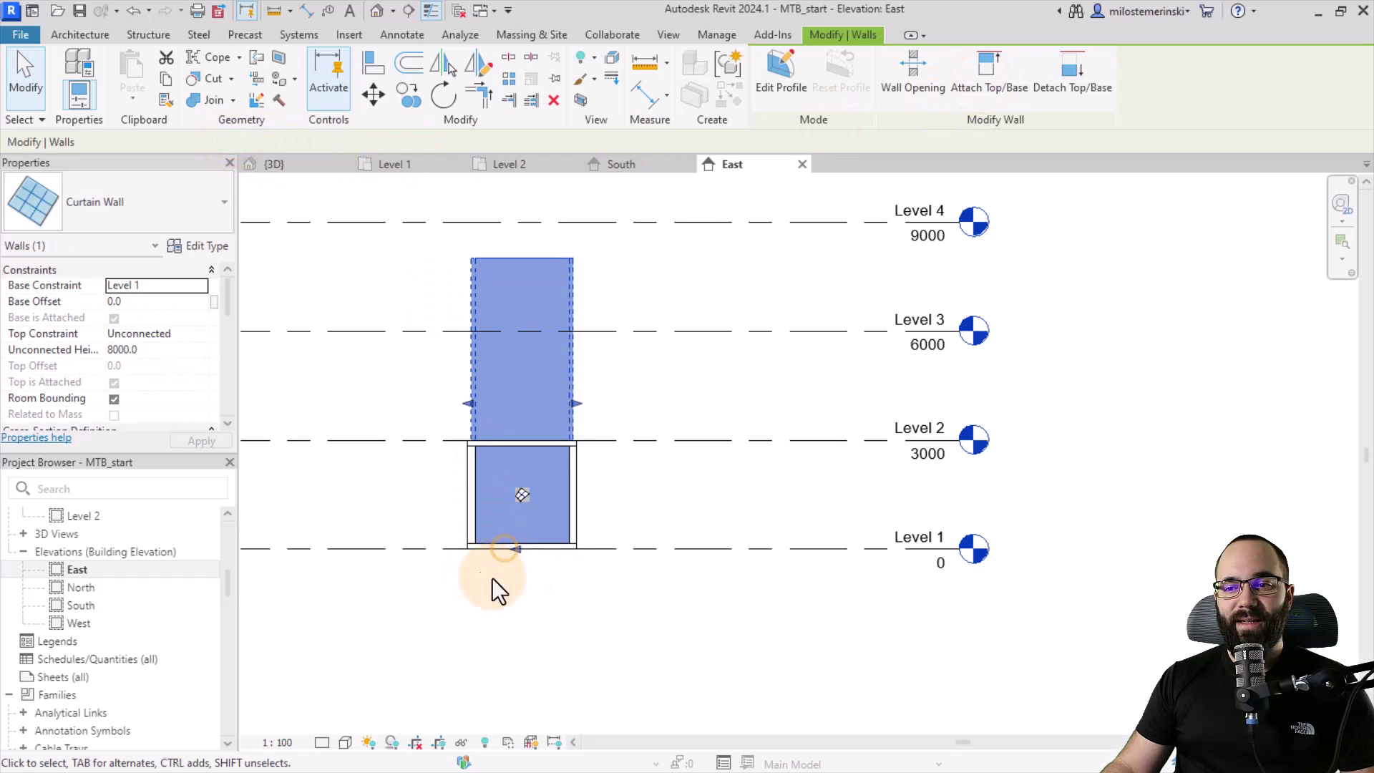
pyautogui.scroll(2, 539, 529)
pyautogui.click(651, 518)
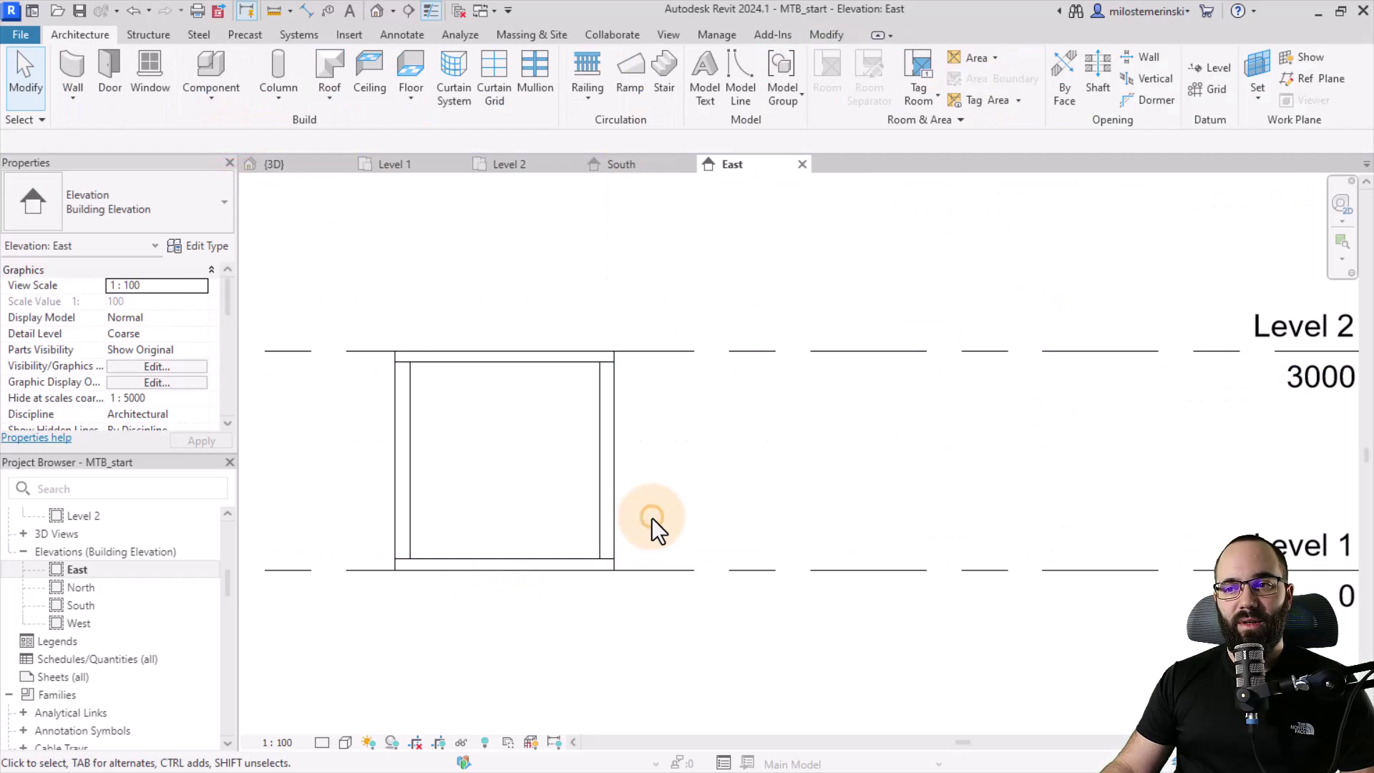
pyautogui.press('Tab')
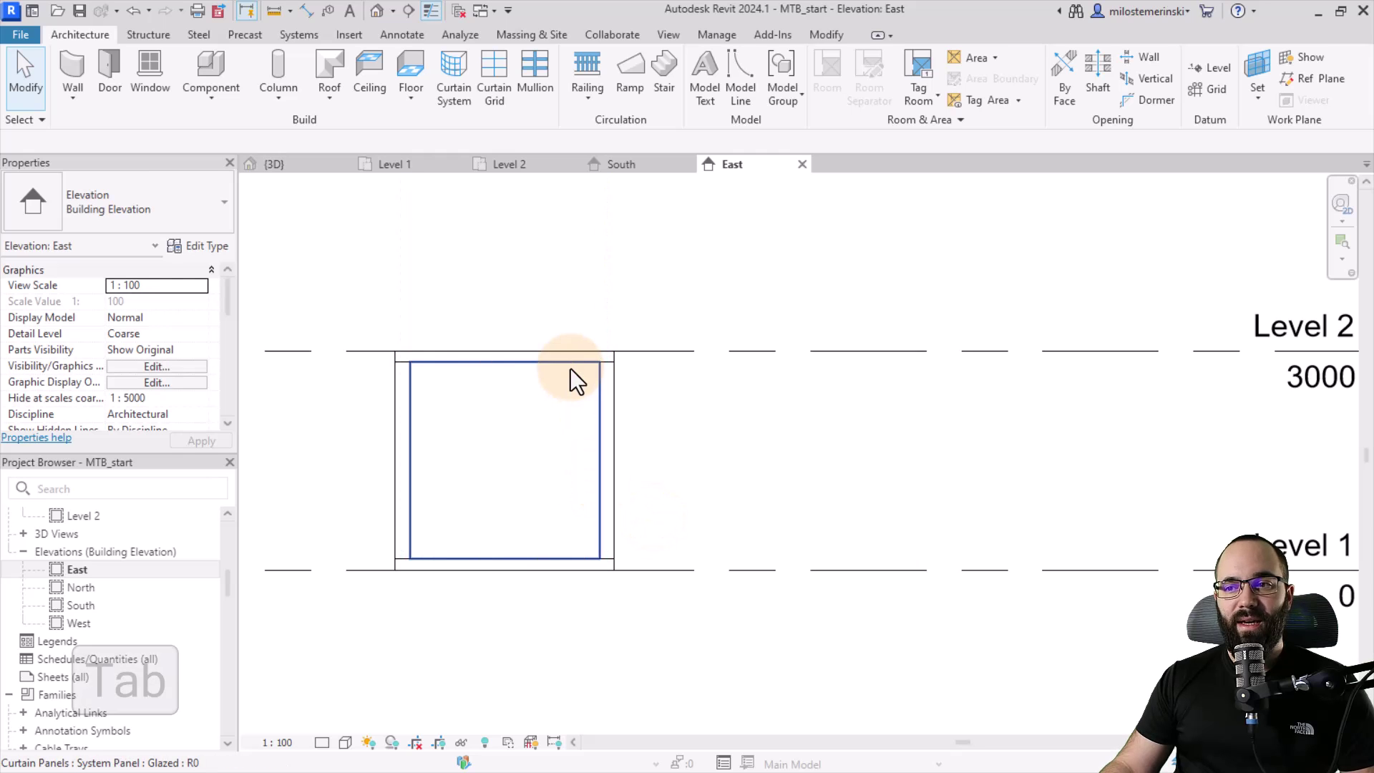
pyautogui.press('Tab')
pyautogui.click(562, 365)
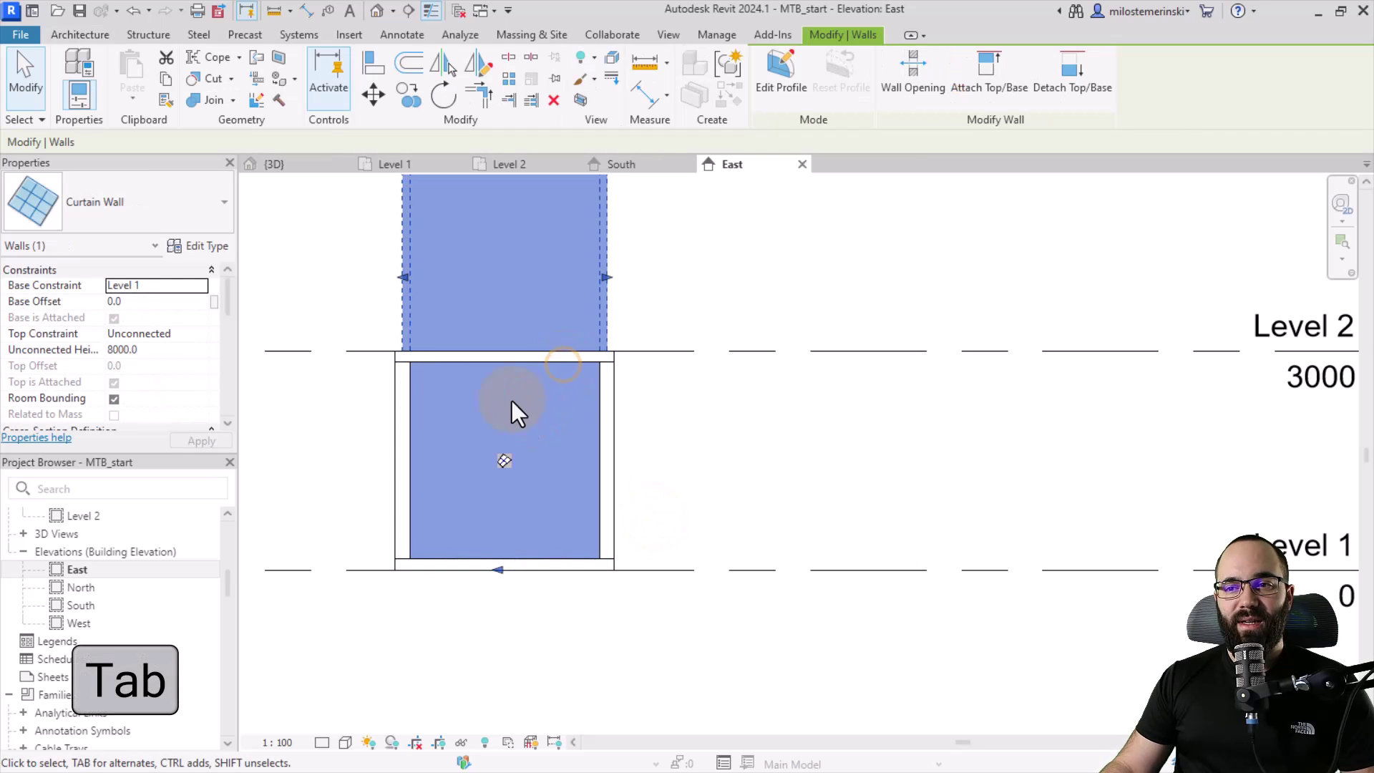
pyautogui.scroll(2, 511, 400)
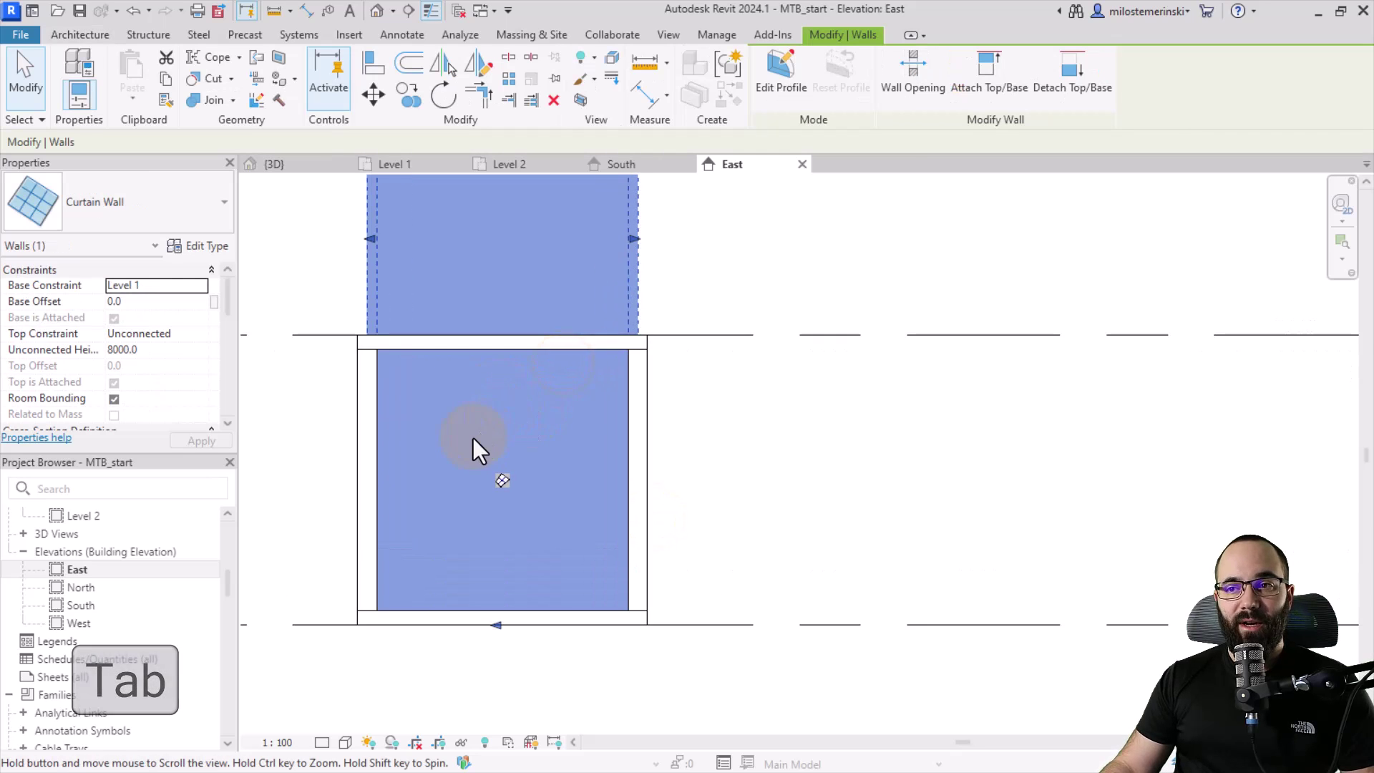
pyautogui.click(711, 449)
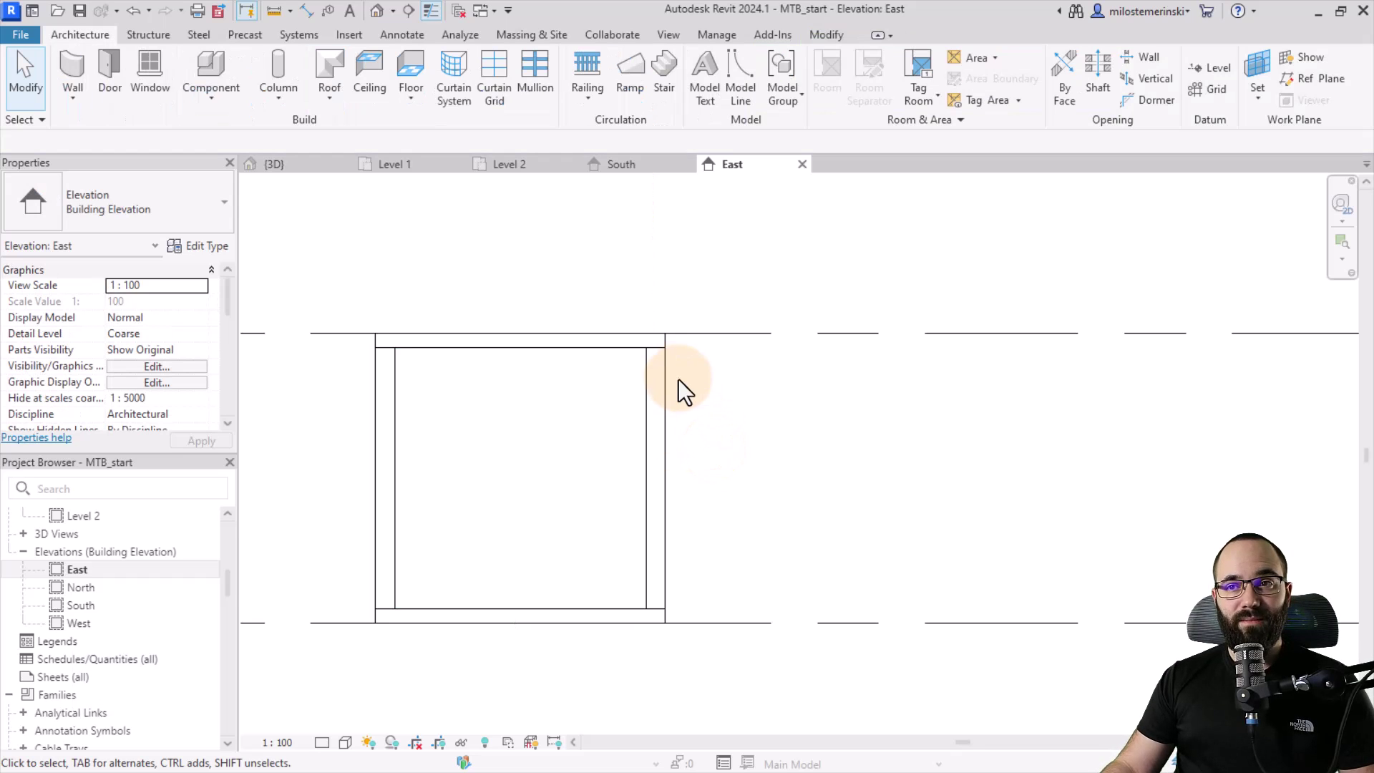
# Step: Add two vertical curtain grid lines across the curtain wall
pyautogui.click(482, 100)
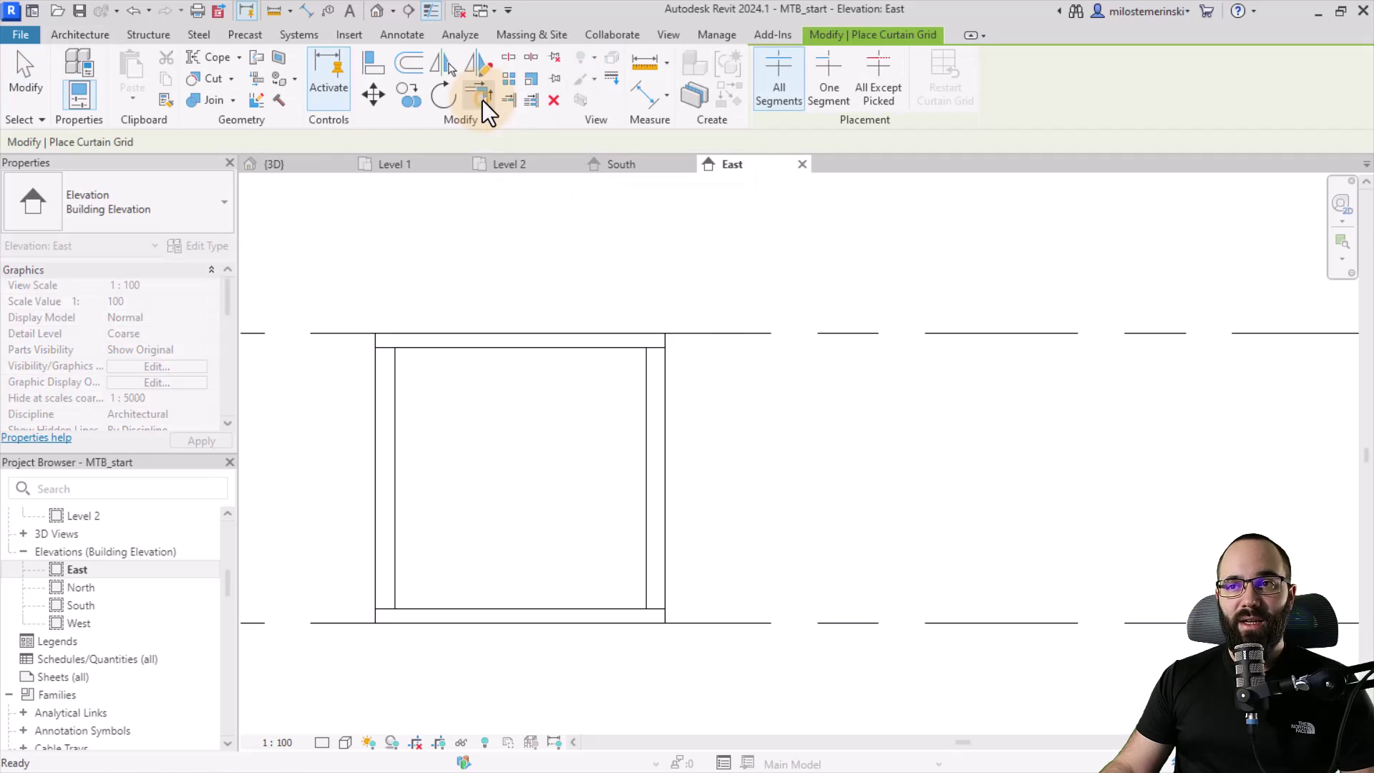
pyautogui.click(445, 351)
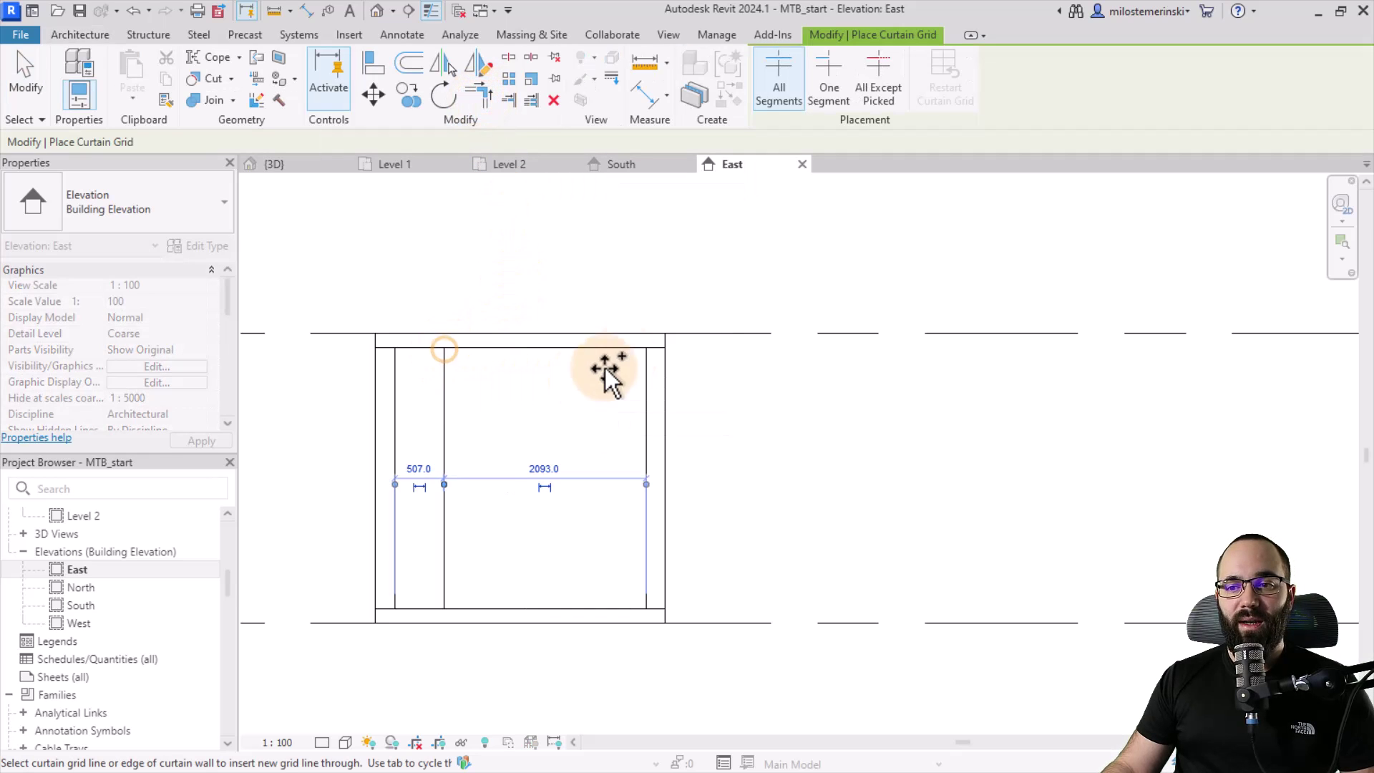
pyautogui.click(598, 351)
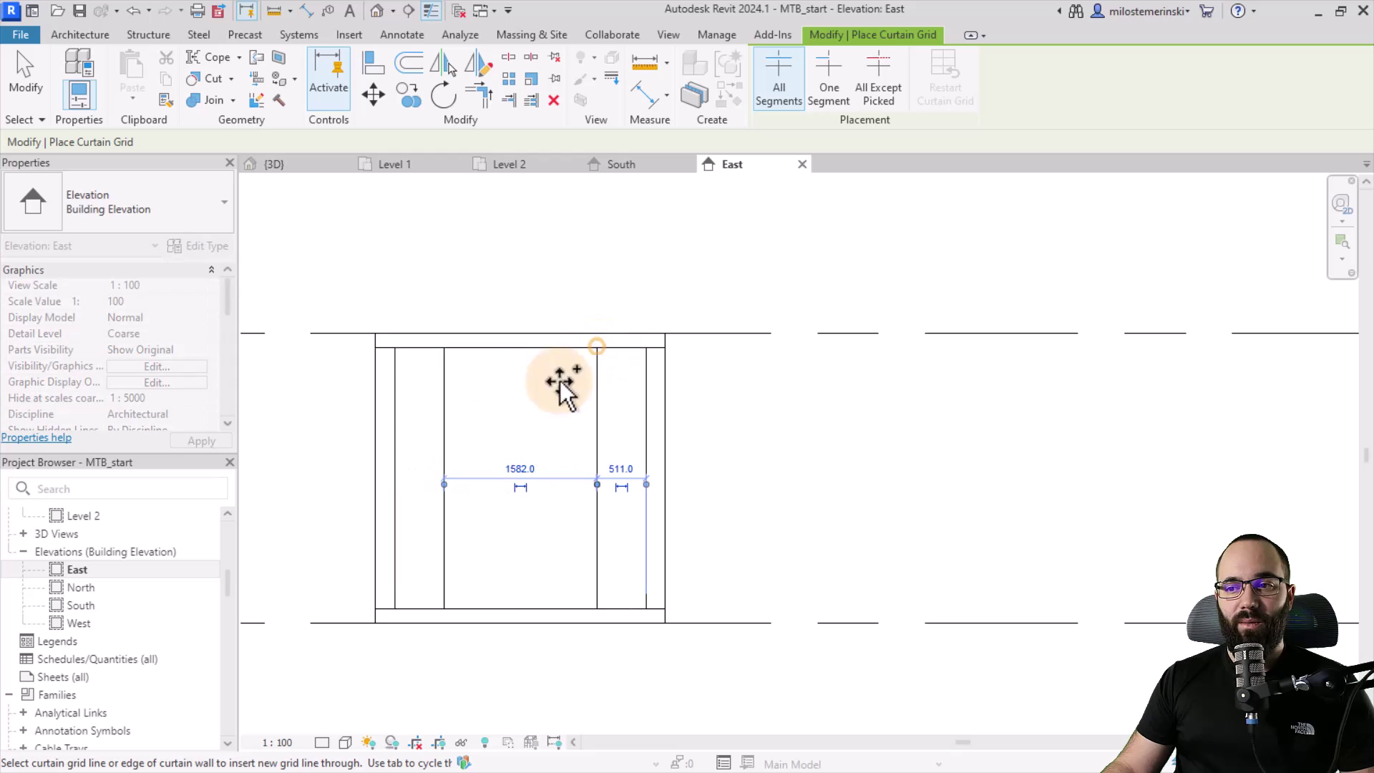
pyautogui.press('Escape')
# Step: Position the vertical grid lines 508 and 500 from the wall edges
pyautogui.click(444, 472)
pyautogui.click(420, 469)
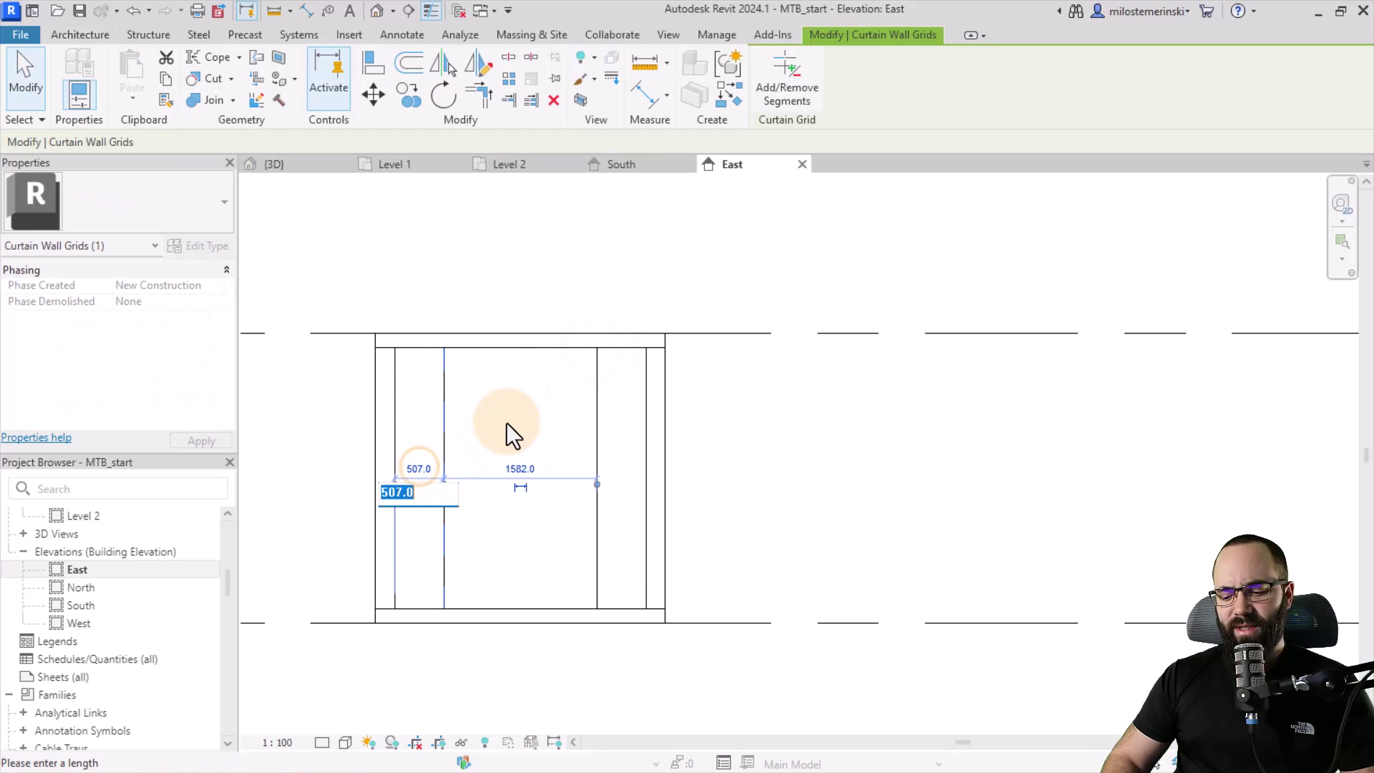
pyautogui.write('508')
pyautogui.press('Return')
pyautogui.press('Escape')
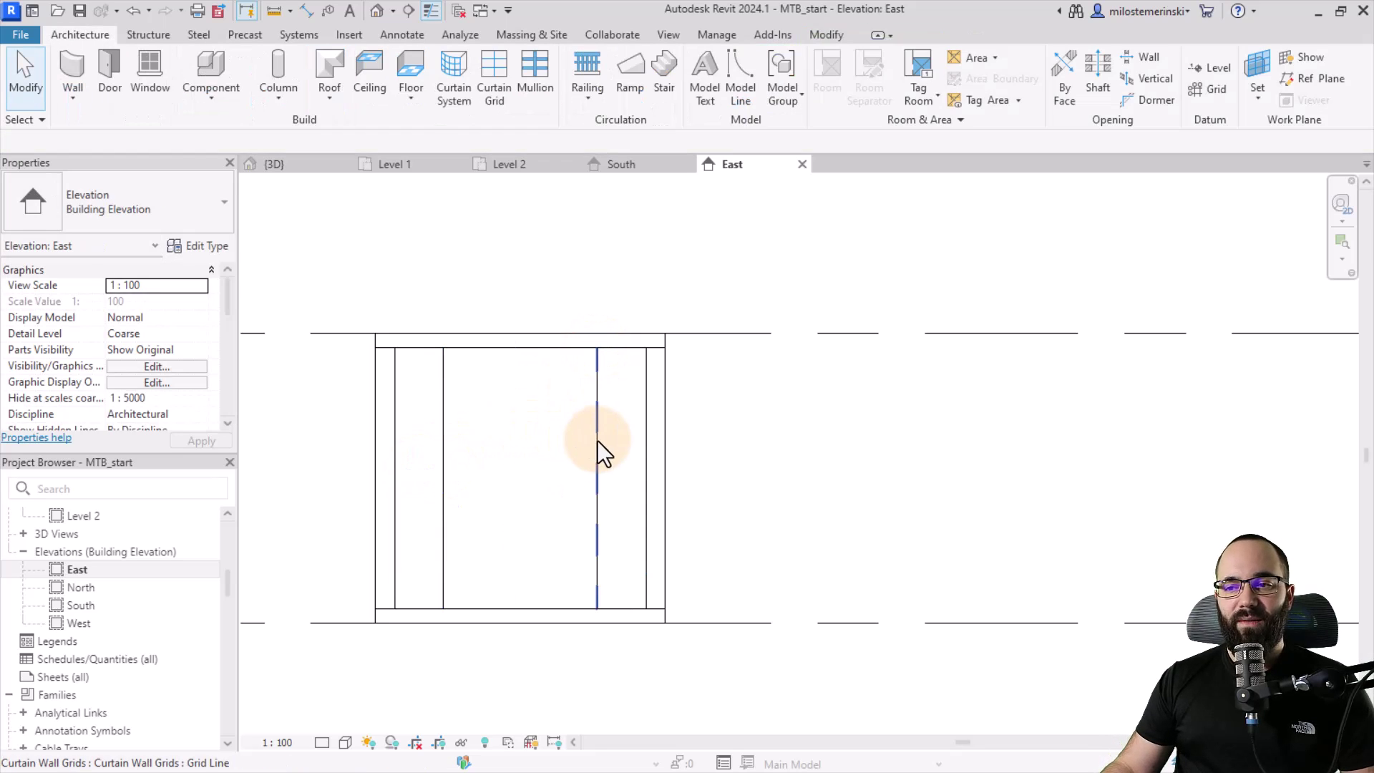
pyautogui.click(598, 444)
pyautogui.click(620, 469)
pyautogui.write('500')
pyautogui.press('Return')
pyautogui.press('Escape')
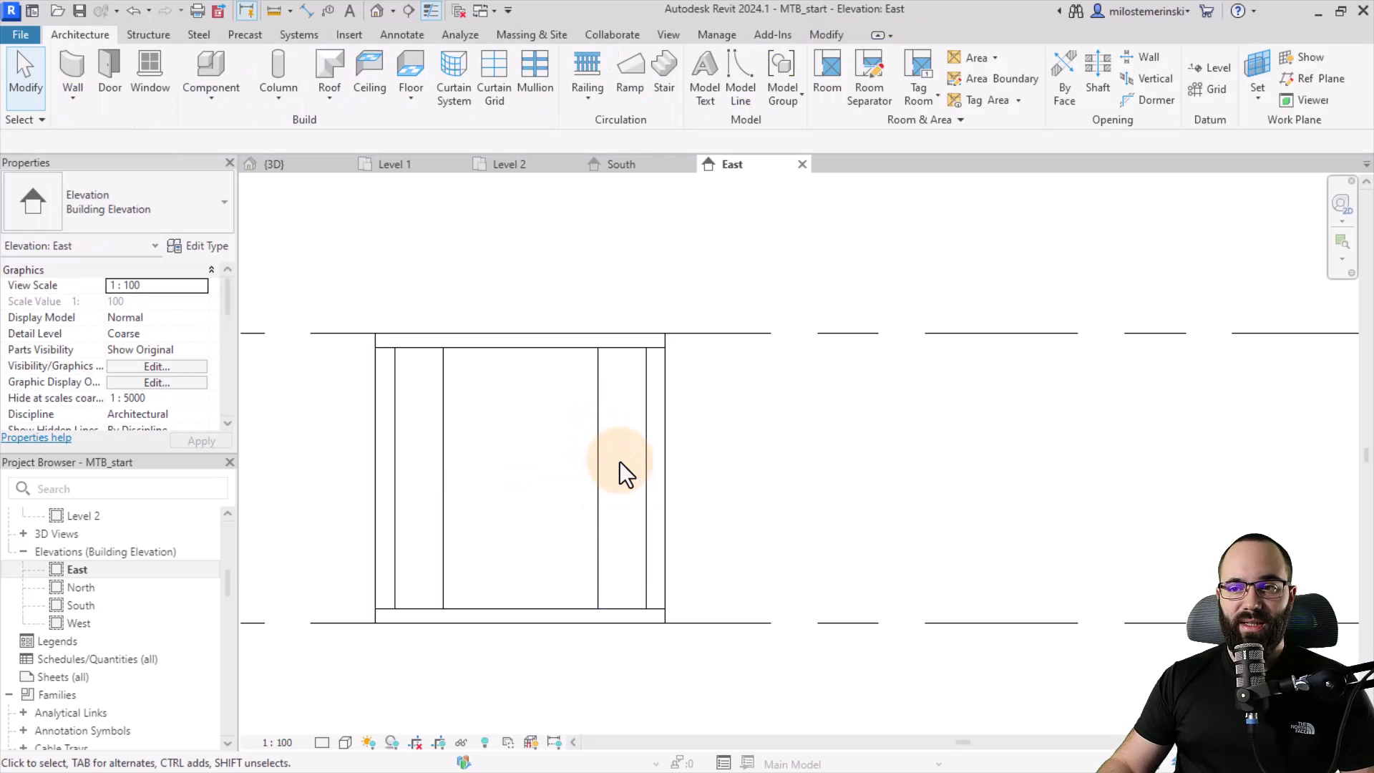
# Step: Add two One Segment horizontal grid lines in the left bay
pyautogui.click(498, 83)
pyautogui.click(828, 91)
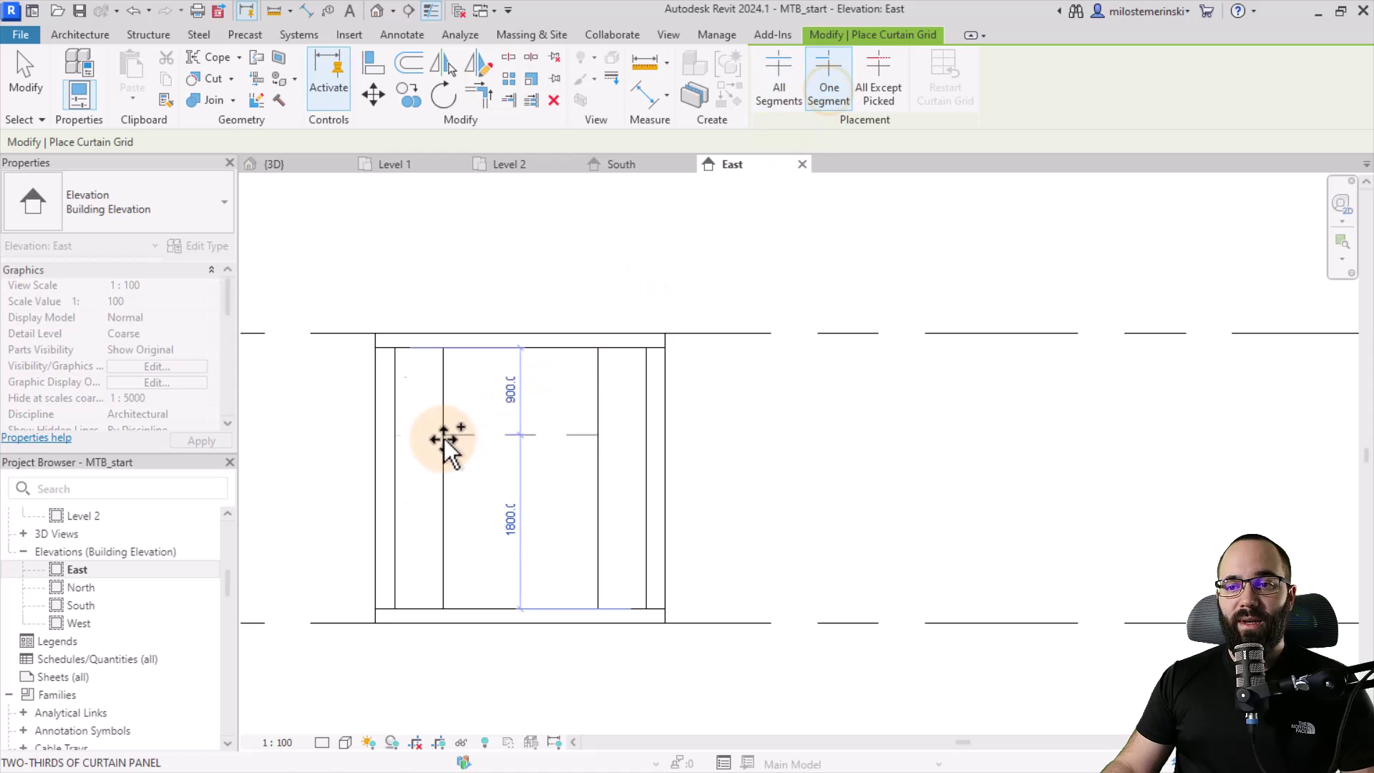
pyautogui.click(442, 415)
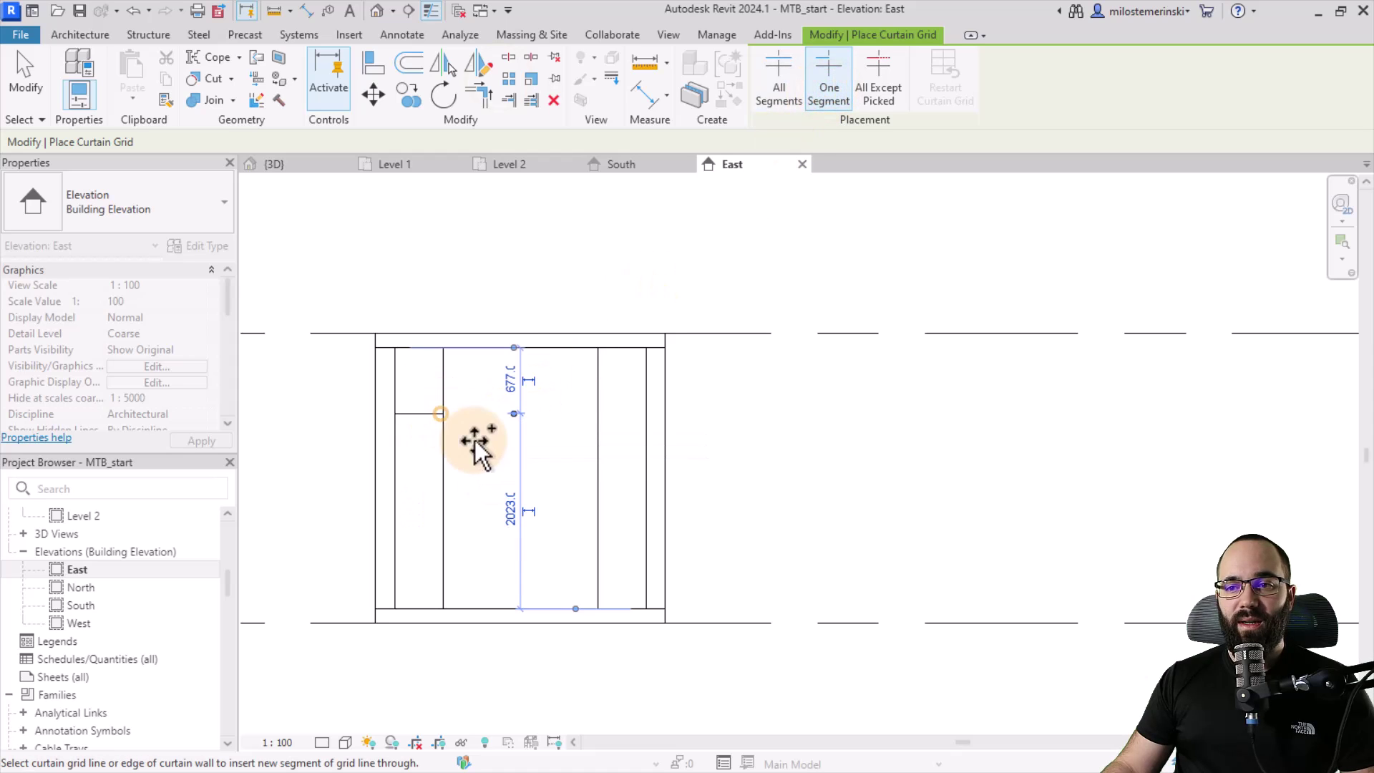
pyautogui.click(442, 544)
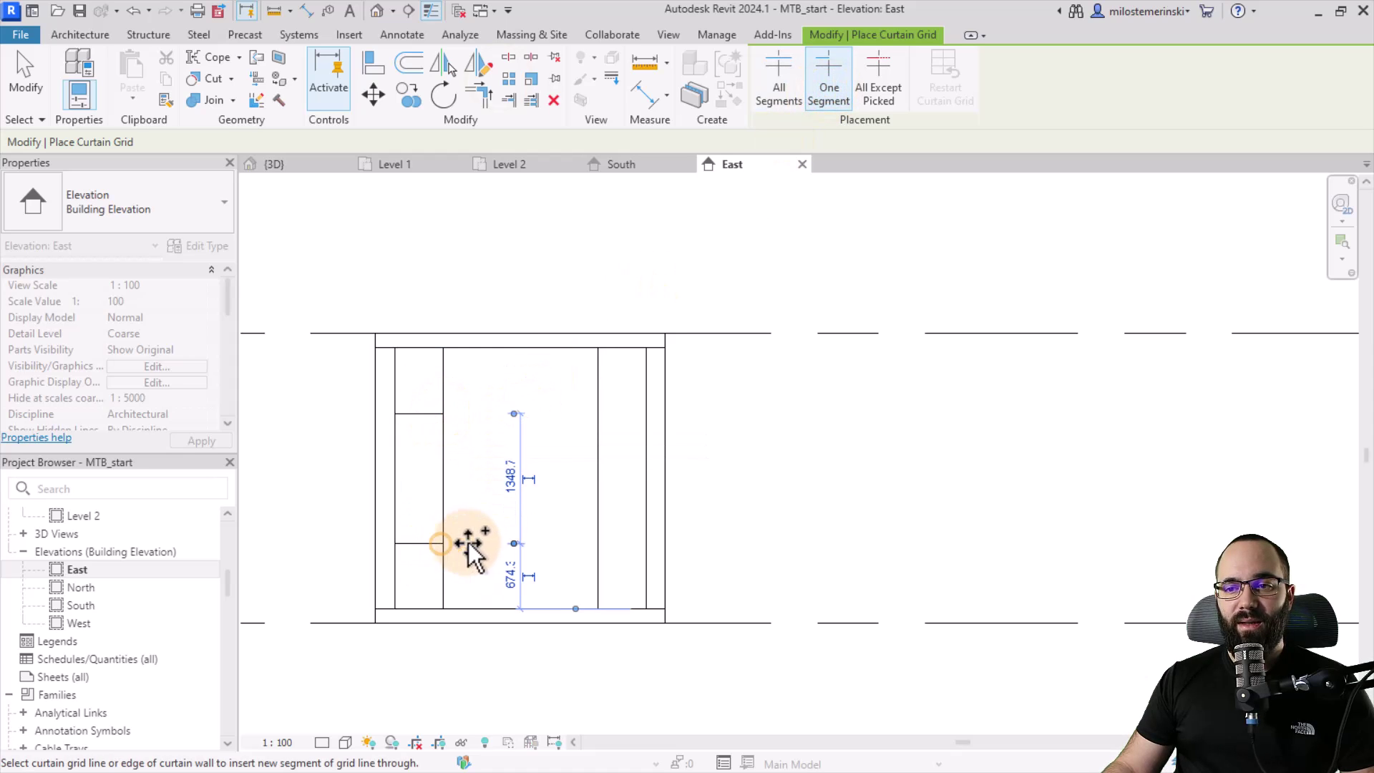
pyautogui.press('Escape')
# Step: Extend both horizontal grid lines into the right bay with Add/Remove Segments
pyautogui.click(465, 413)
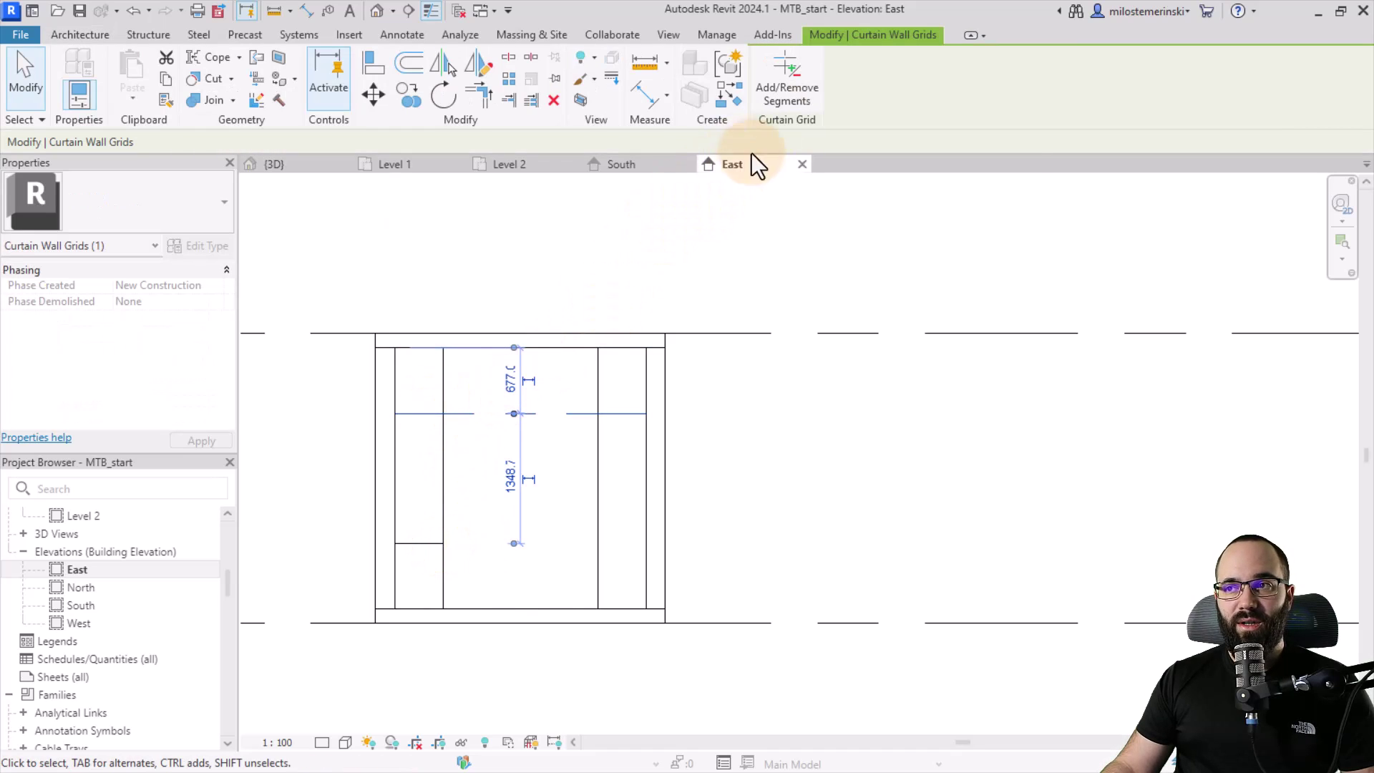
pyautogui.click(783, 98)
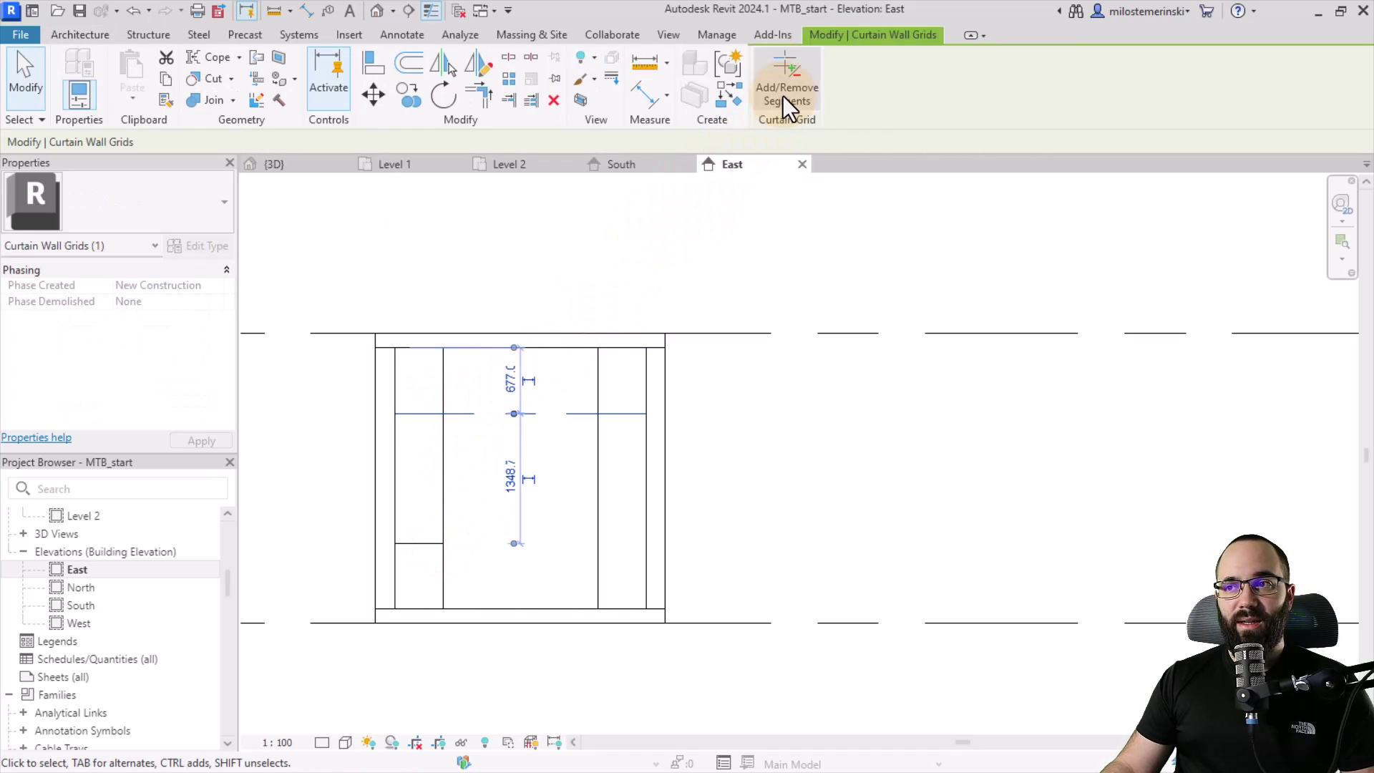
pyautogui.click(632, 408)
pyautogui.click(467, 520)
pyautogui.click(431, 545)
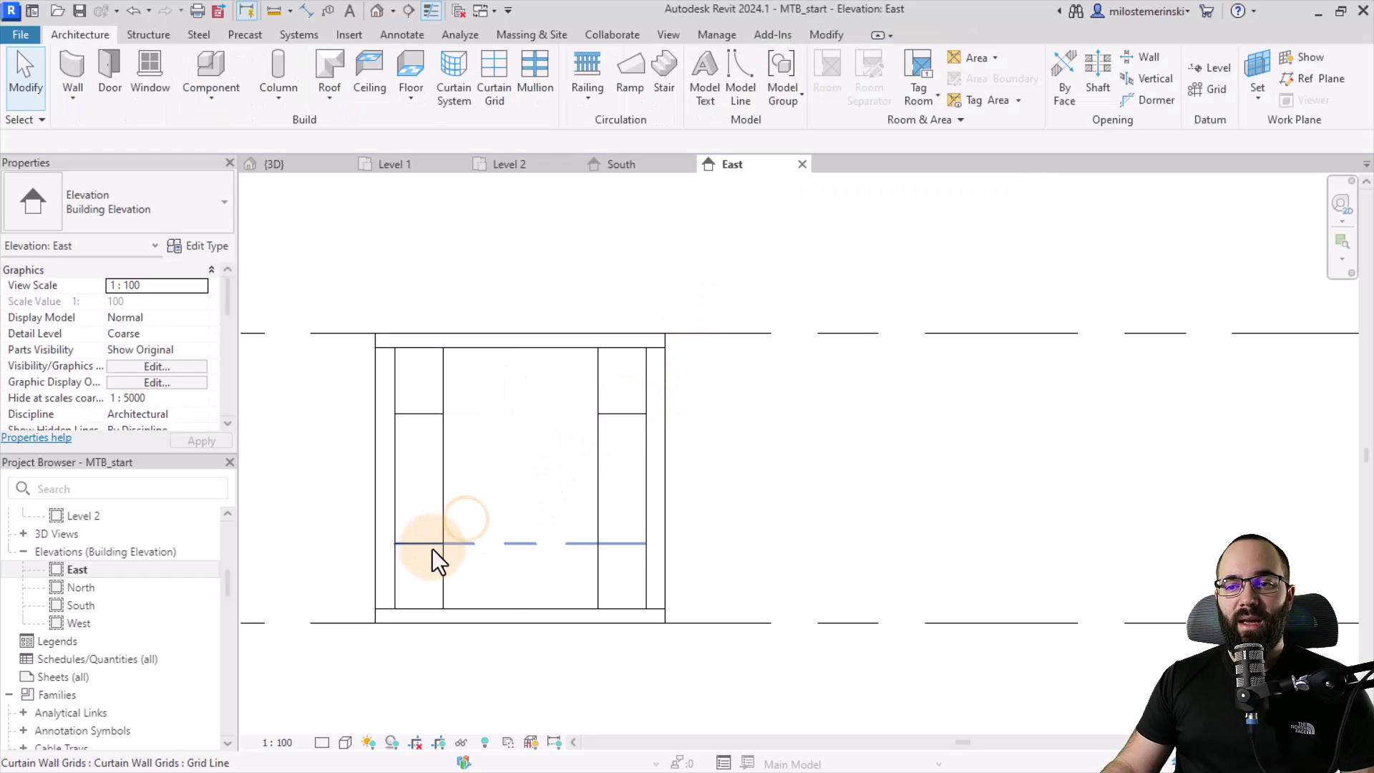
pyautogui.click(769, 87)
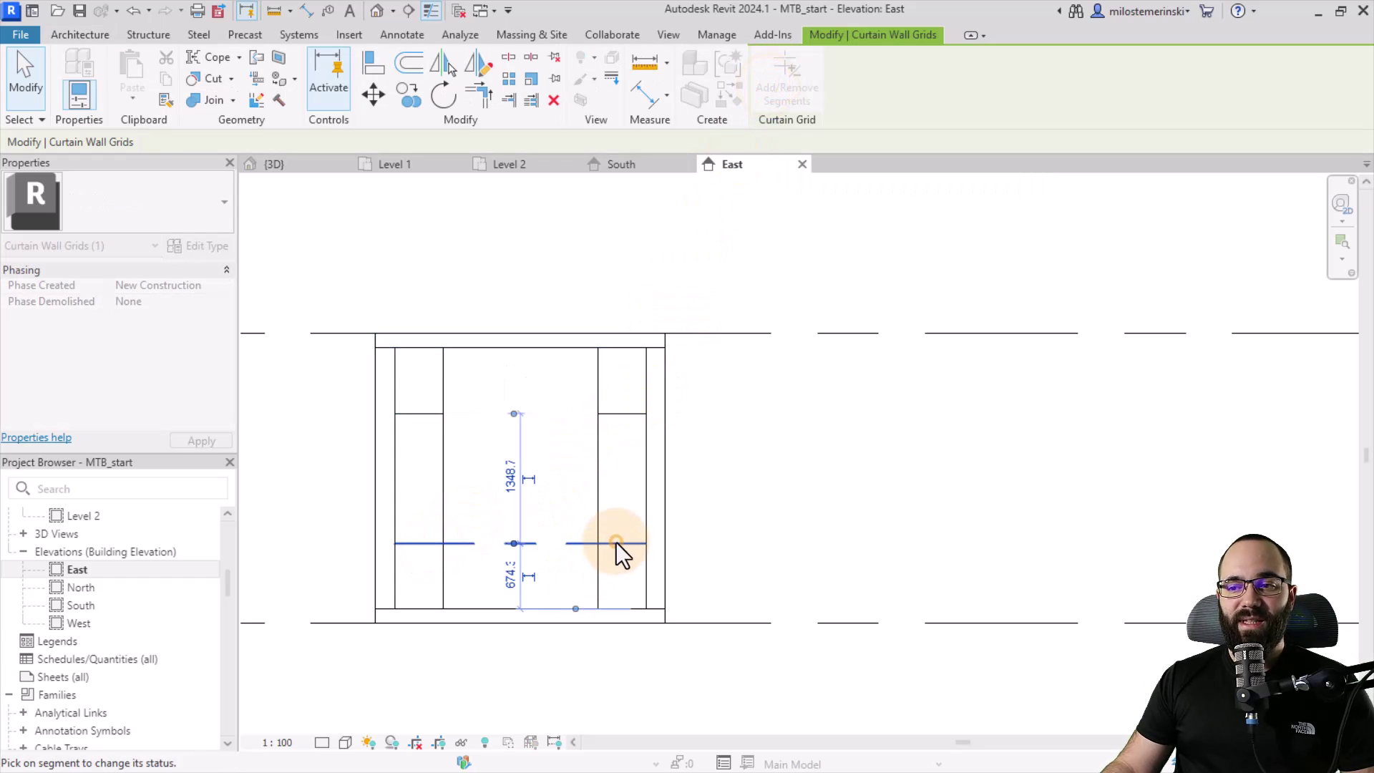
pyautogui.click(549, 479)
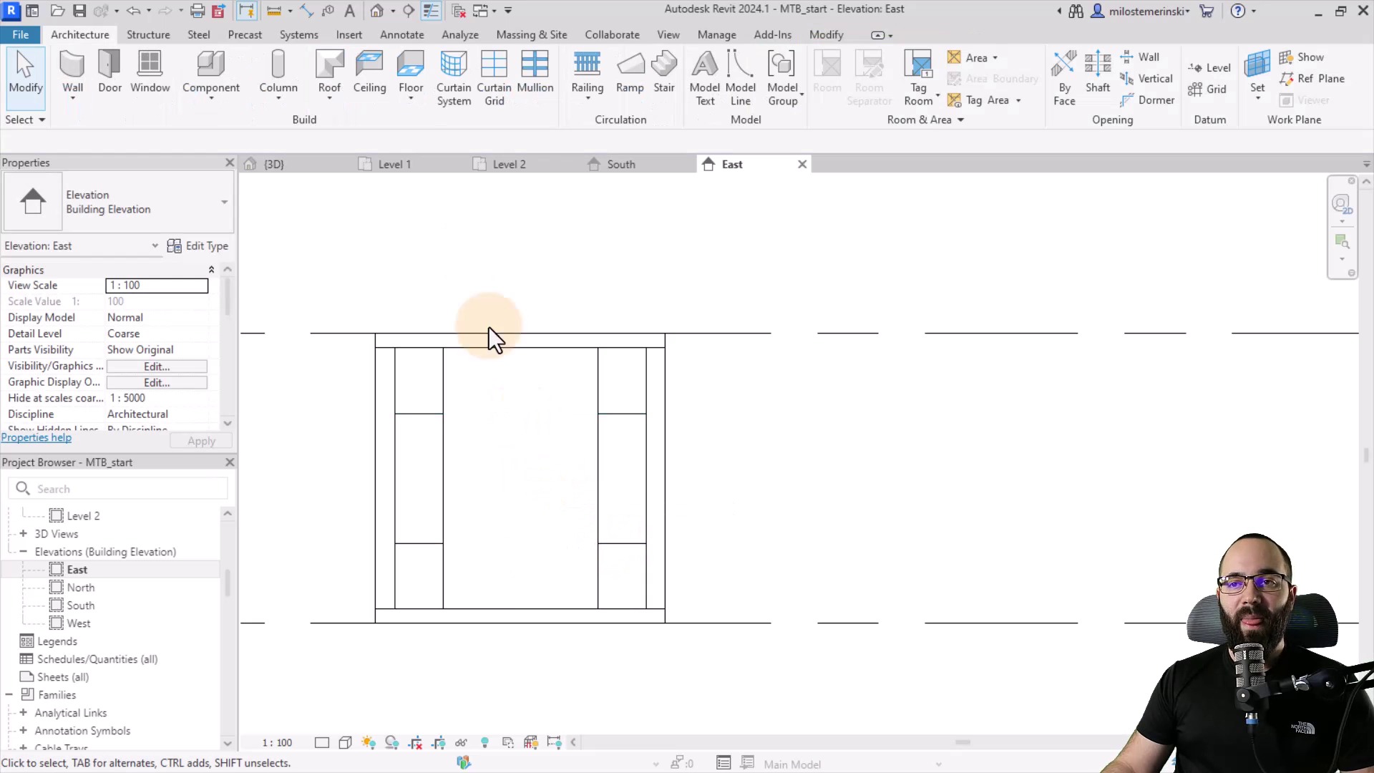
# Step: In the 3D view, place mullions on all grid lines of the curtain wall at once
pyautogui.click(315, 164)
pyautogui.keyDown('shift'); pyautogui.moveTo(395, 270); pyautogui.dragTo(907, 559, button='middle'); pyautogui.keyUp('shift')
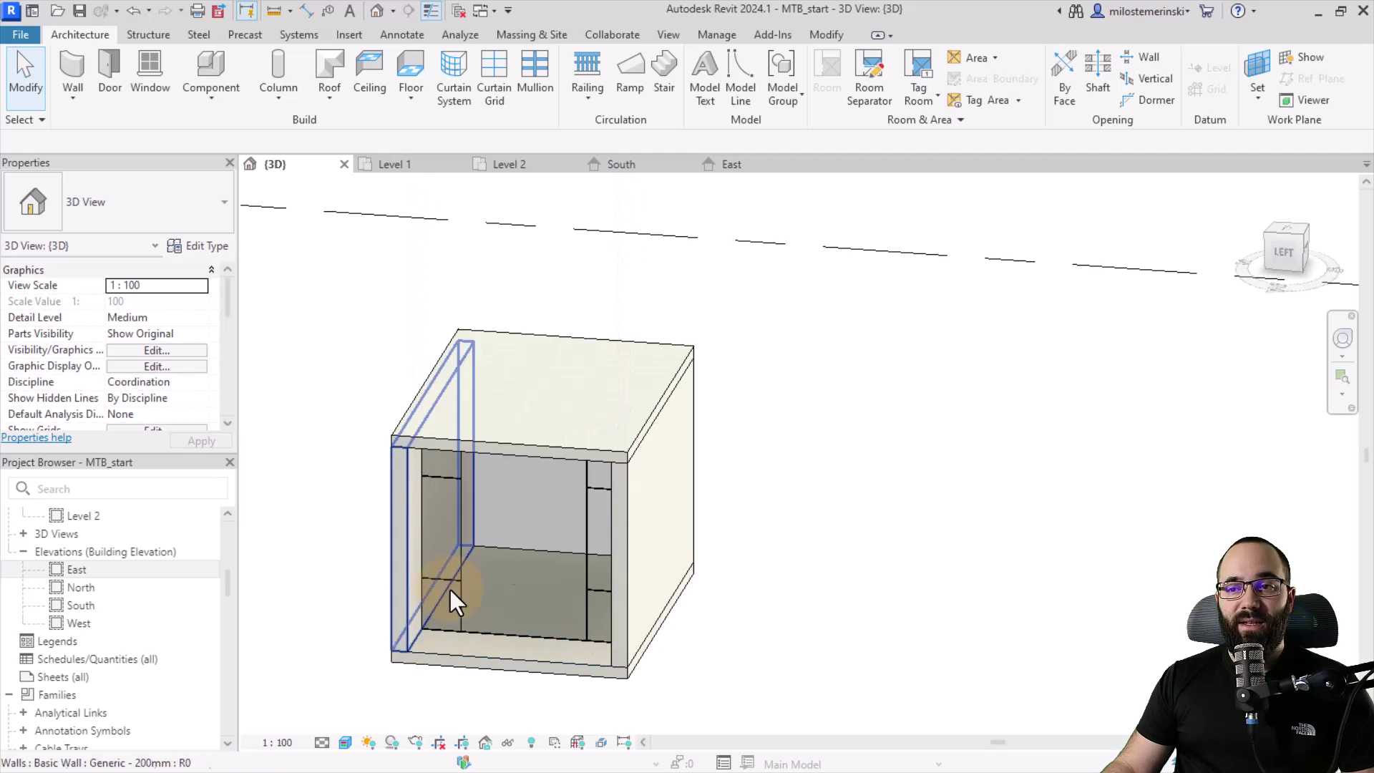
pyautogui.click(547, 95)
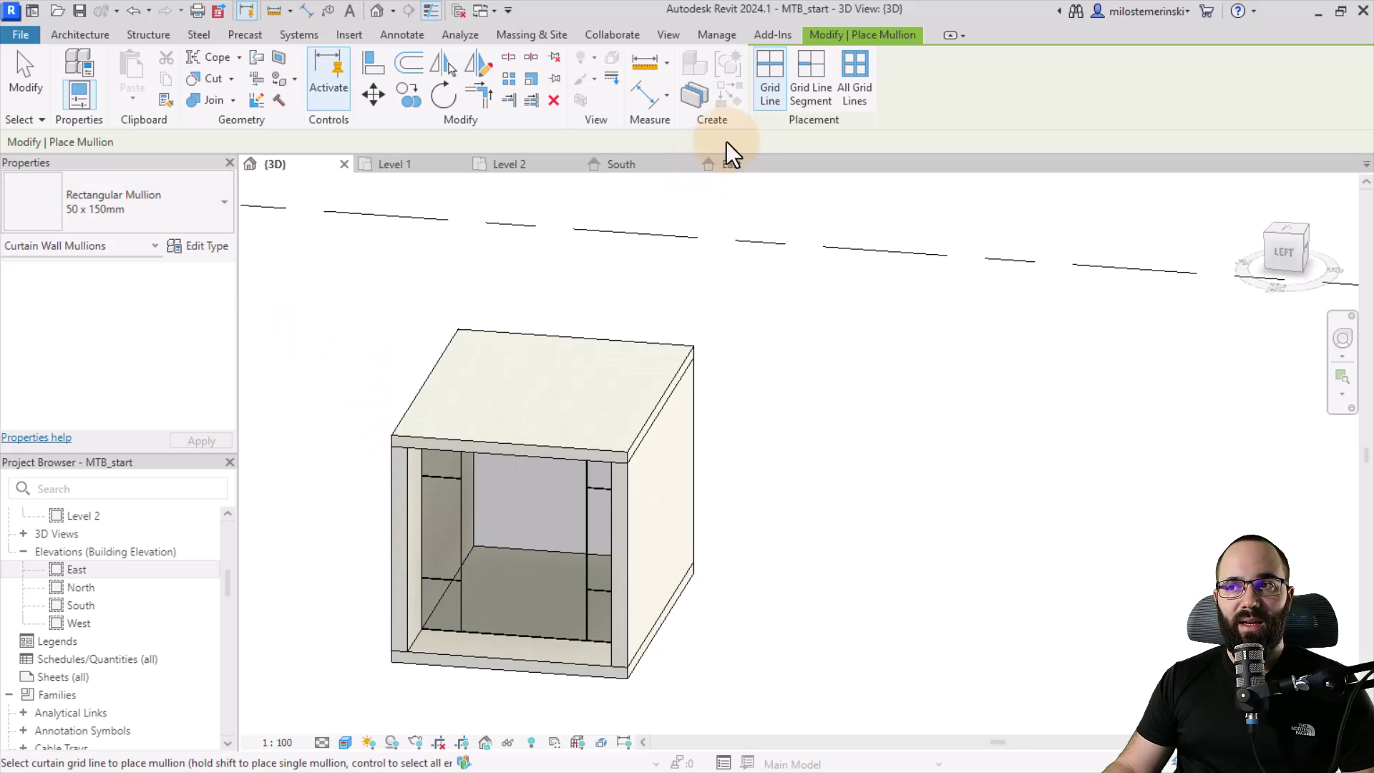
pyautogui.click(853, 96)
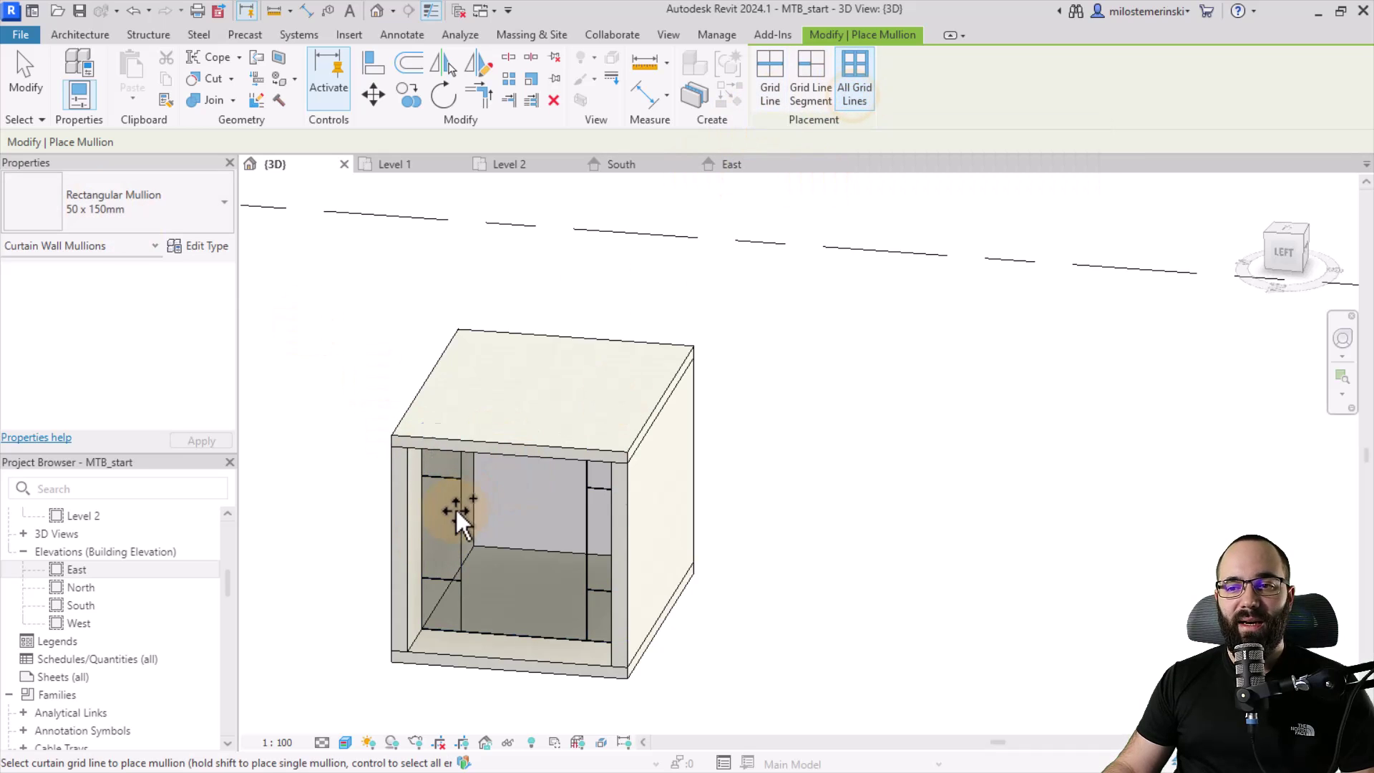
pyautogui.click(428, 519)
pyautogui.press('Escape')
pyautogui.press('Escape')
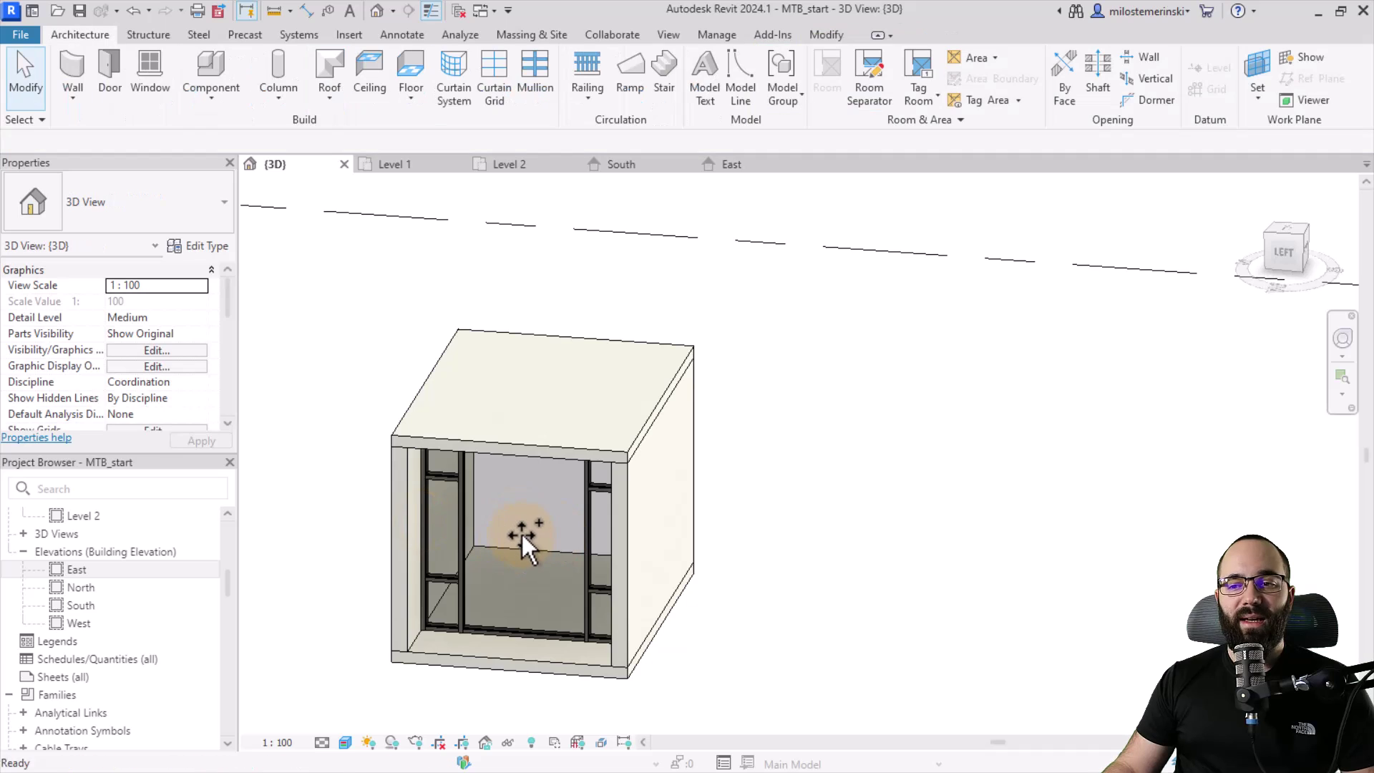
pyautogui.keyDown('shift'); pyautogui.moveTo(528, 543); pyautogui.dragTo(458, 547, button='middle'); pyautogui.keyUp('shift')
# Step: On the Level 1 plan, mirror the curtain wall about a vertical axis to copy it to the right
pyautogui.click(422, 168)
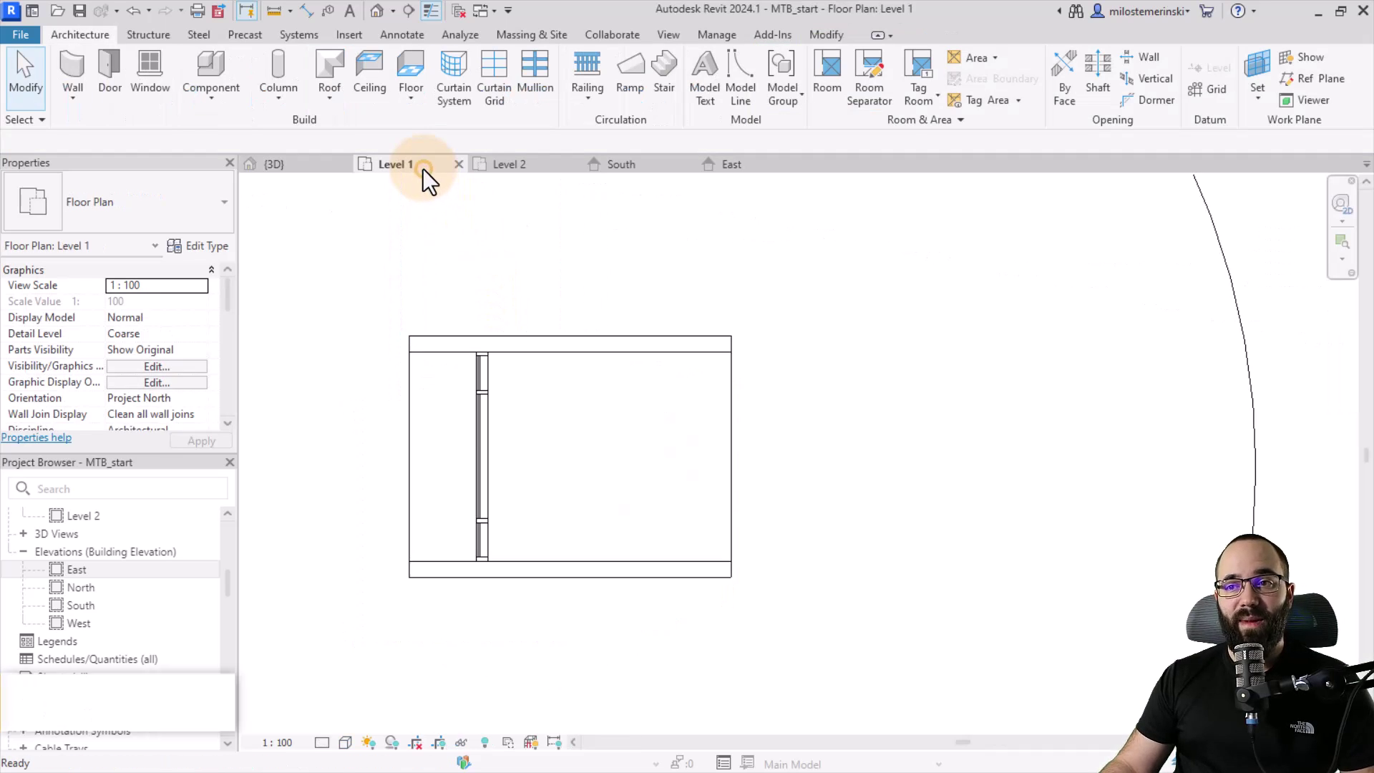
pyautogui.click(479, 450)
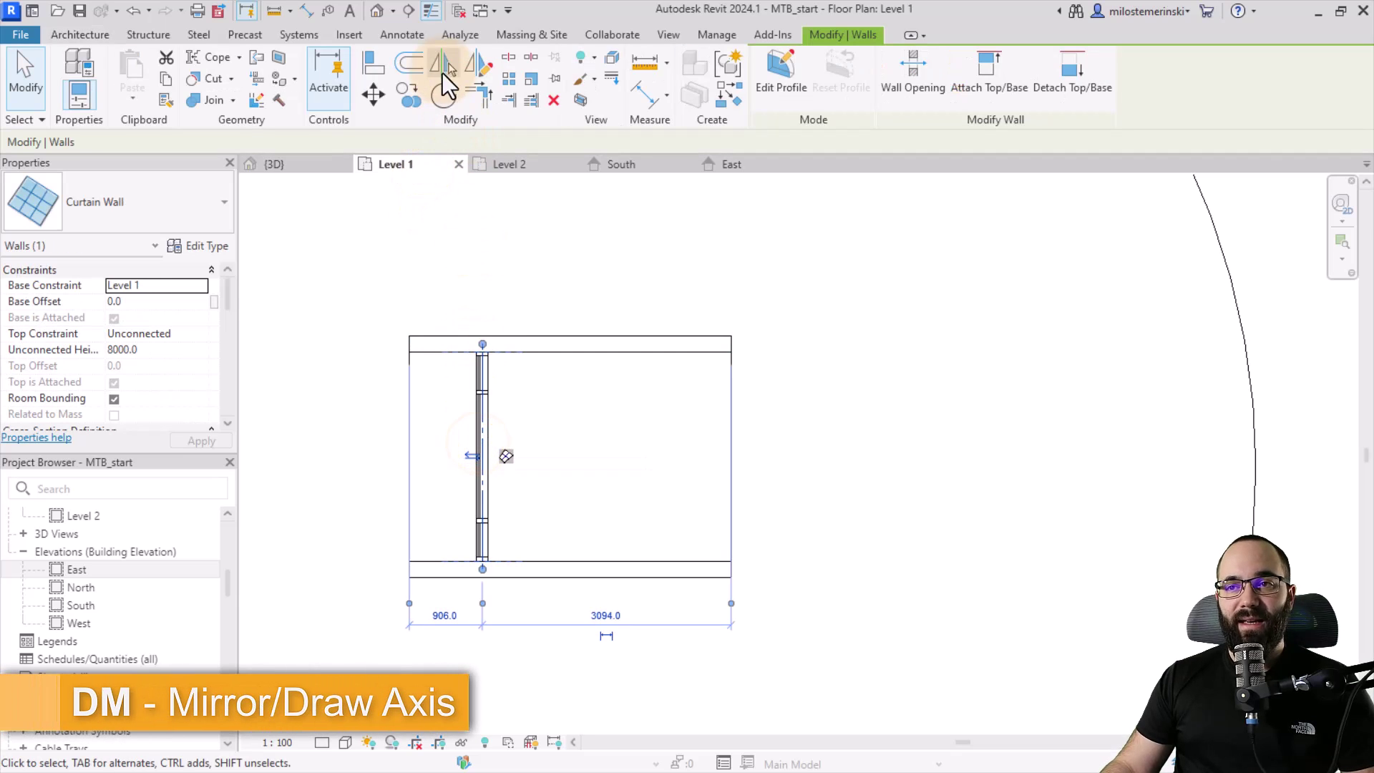
pyautogui.click(470, 69)
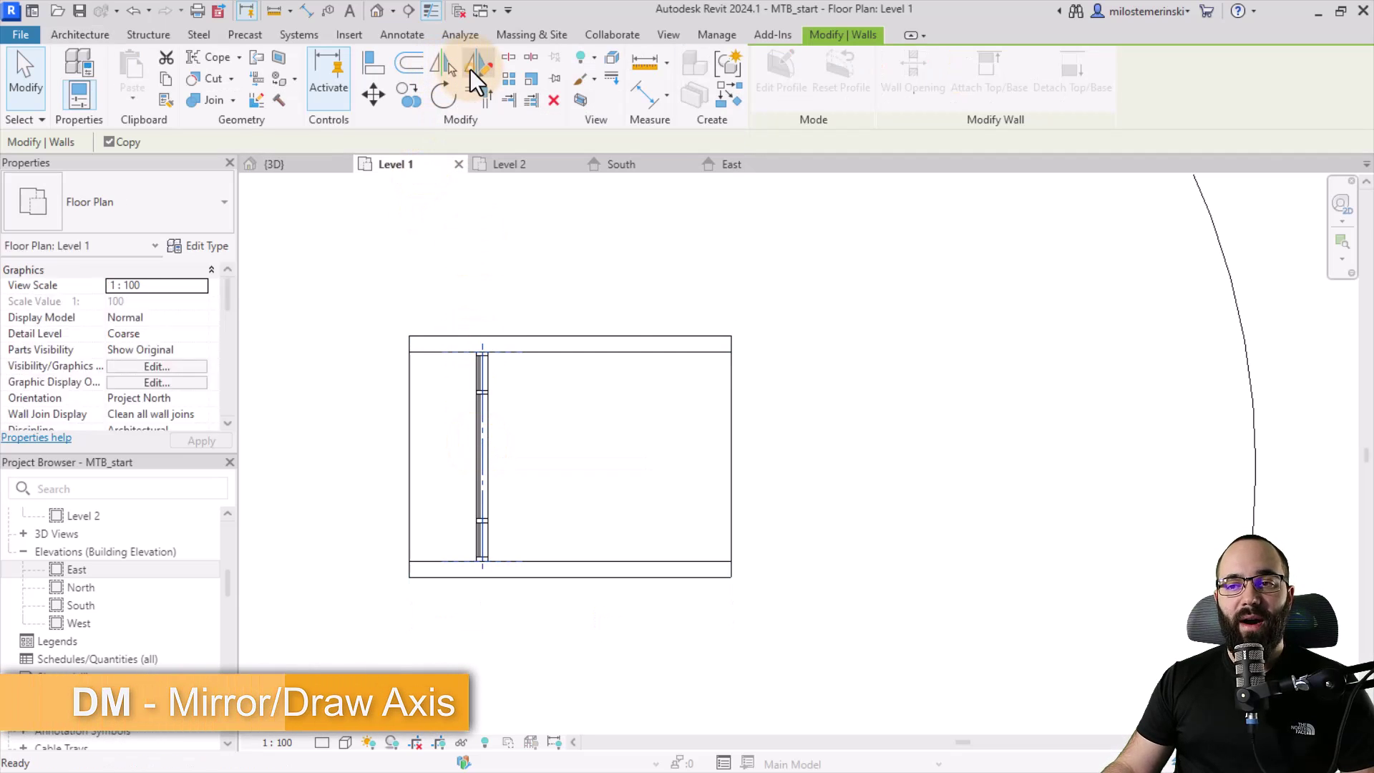
pyautogui.click(572, 353)
pyautogui.click(572, 412)
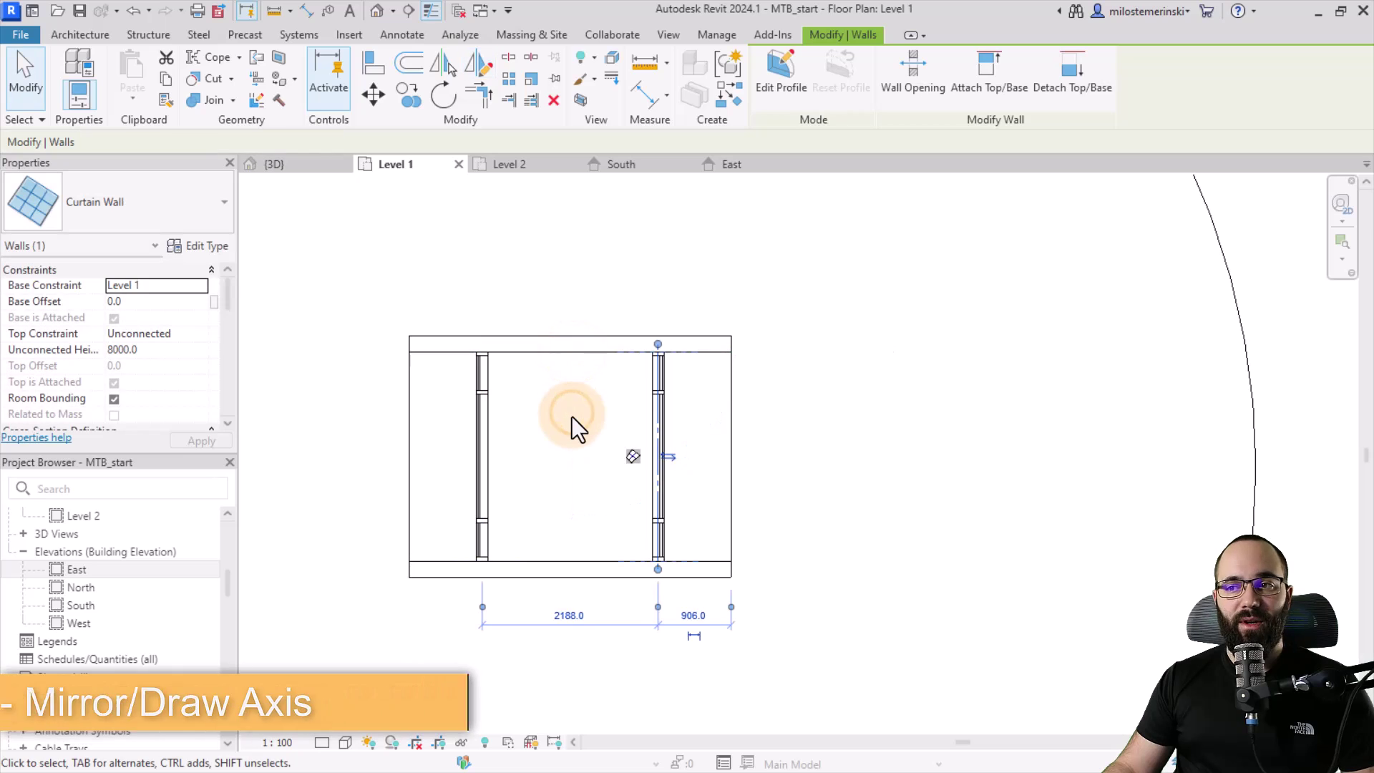
# Step: Move the mirrored curtain wall so its end sits at the unit's right corner
pyautogui.click(377, 98)
pyautogui.scroll(3, 693, 346)
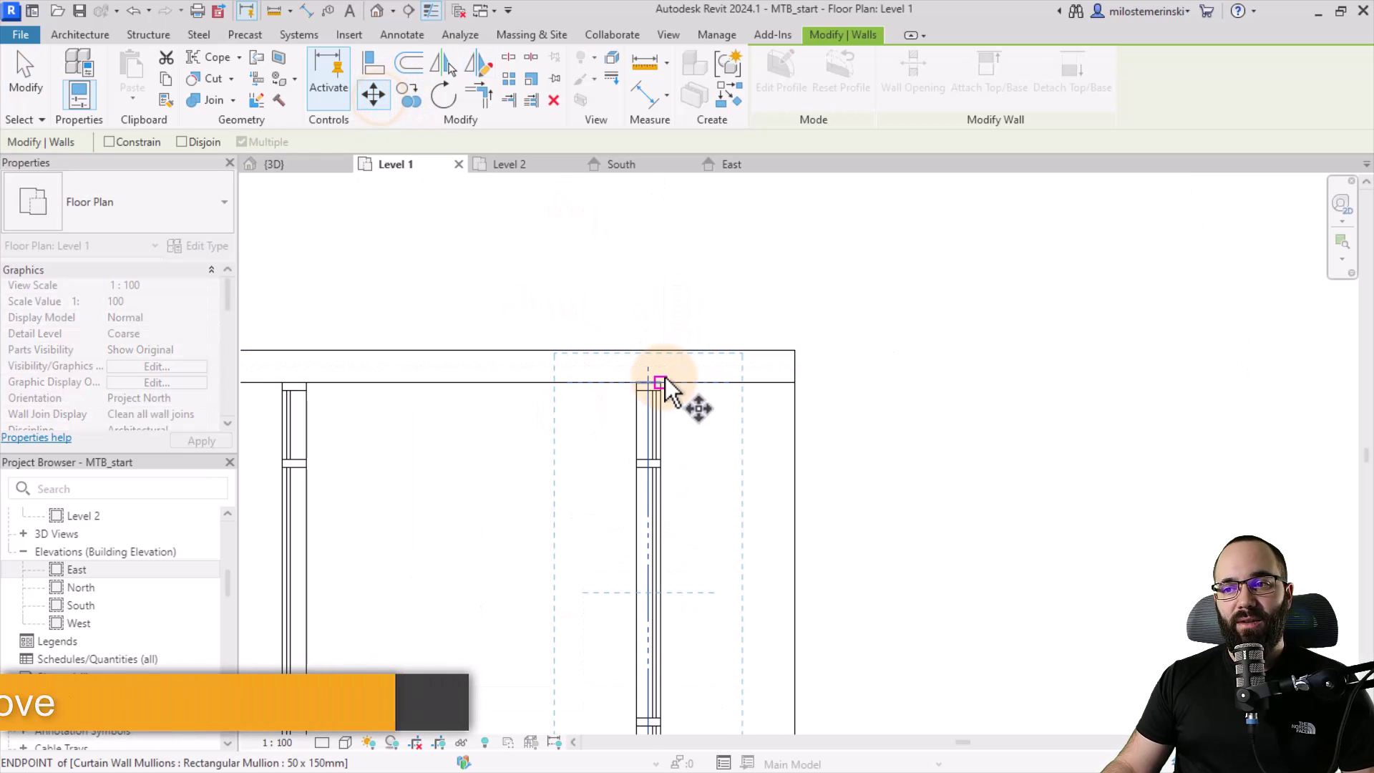
pyautogui.click(663, 381)
pyautogui.click(784, 383)
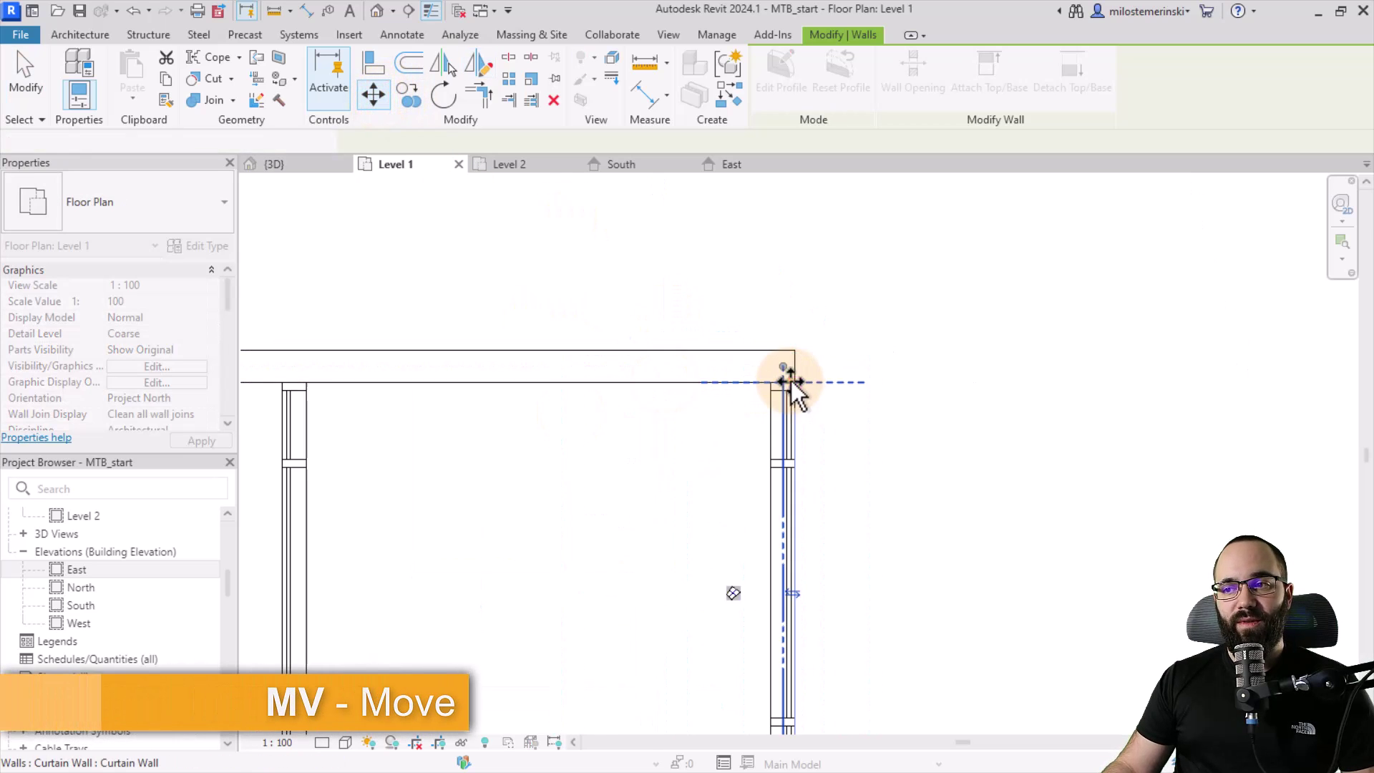
pyautogui.click(691, 421)
pyautogui.scroll(-3, 644, 372)
pyautogui.click(555, 315)
# Step: Nudge the left curtain wall outward, then orbit the unit in the 3D view
pyautogui.click(468, 386)
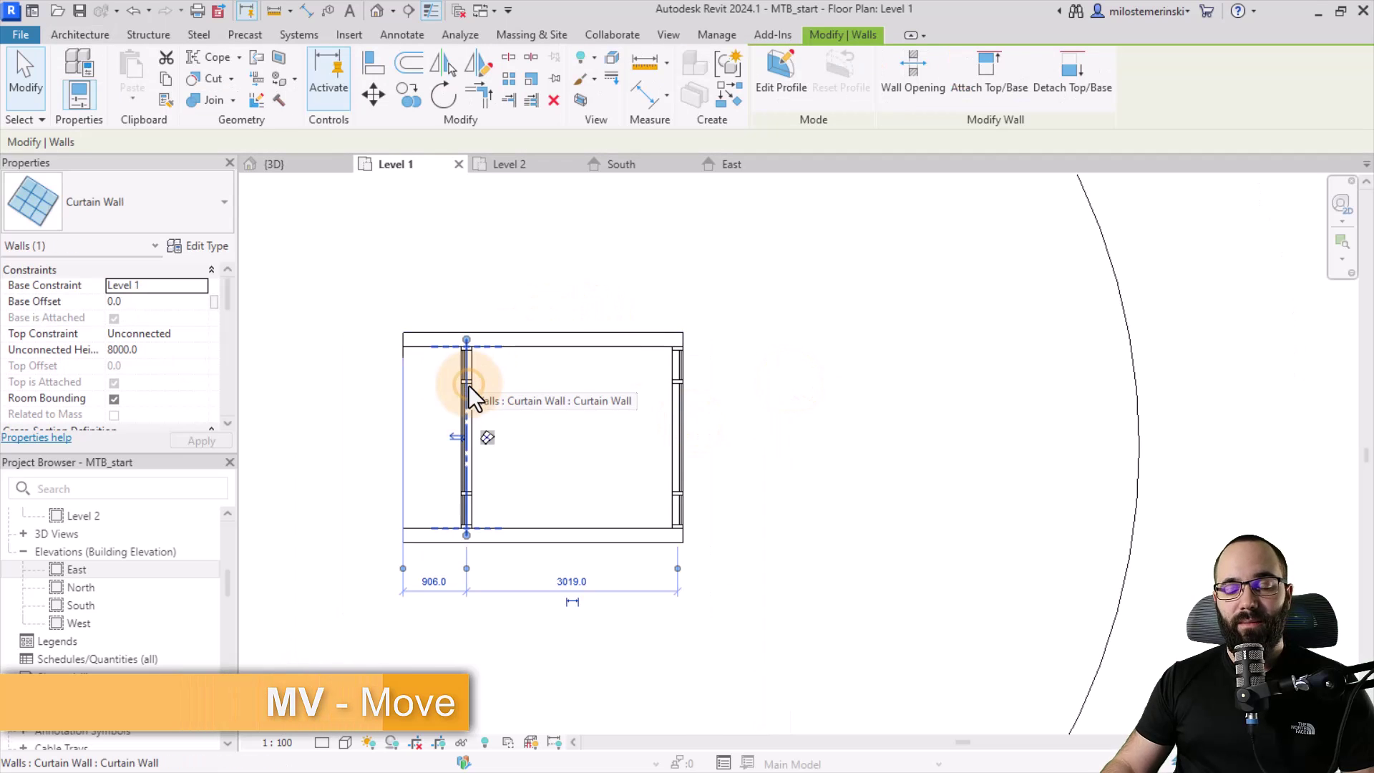
pyautogui.press('Left')
pyautogui.press('Left')
pyautogui.click(475, 255)
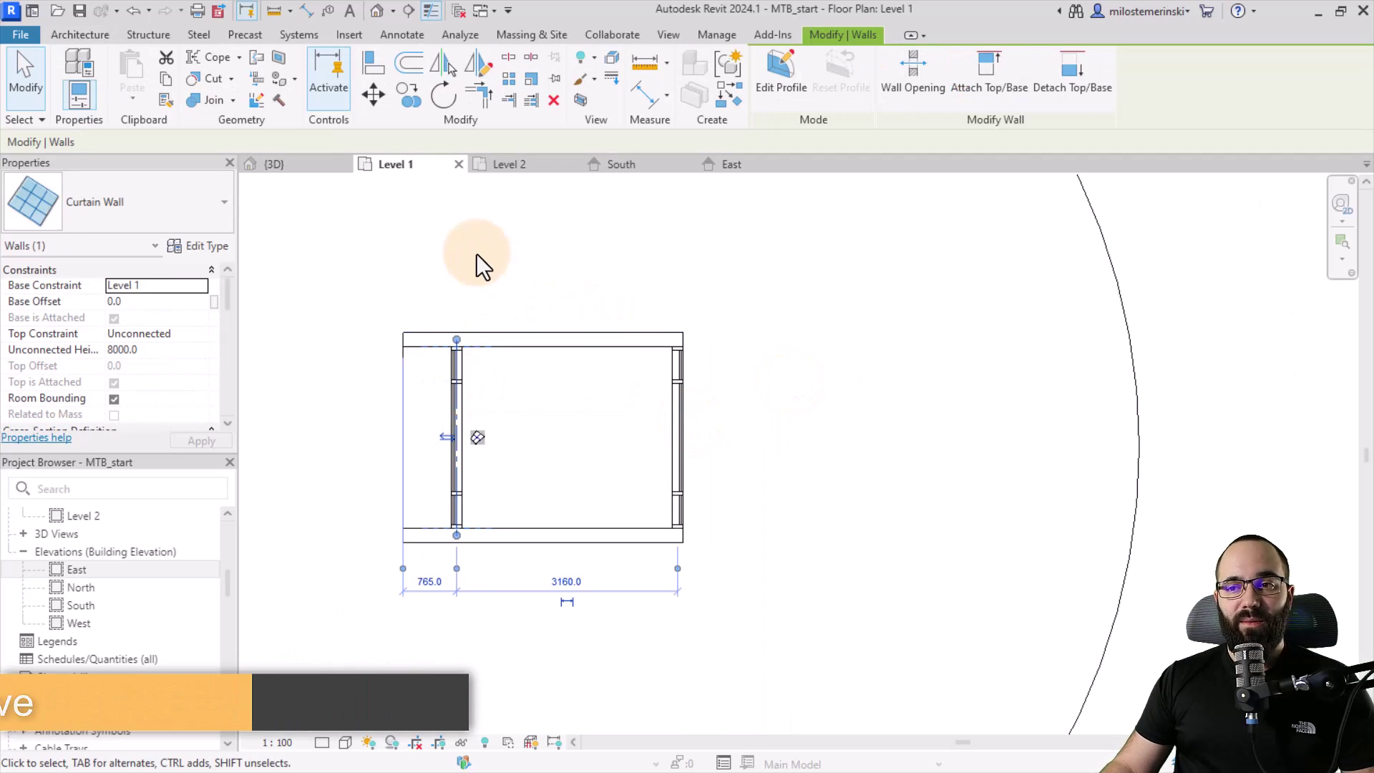
pyautogui.click(274, 166)
pyautogui.keyDown('shift'); pyautogui.moveTo(728, 458); pyautogui.dragTo(559, 398, button='middle'); pyautogui.keyUp('shift')
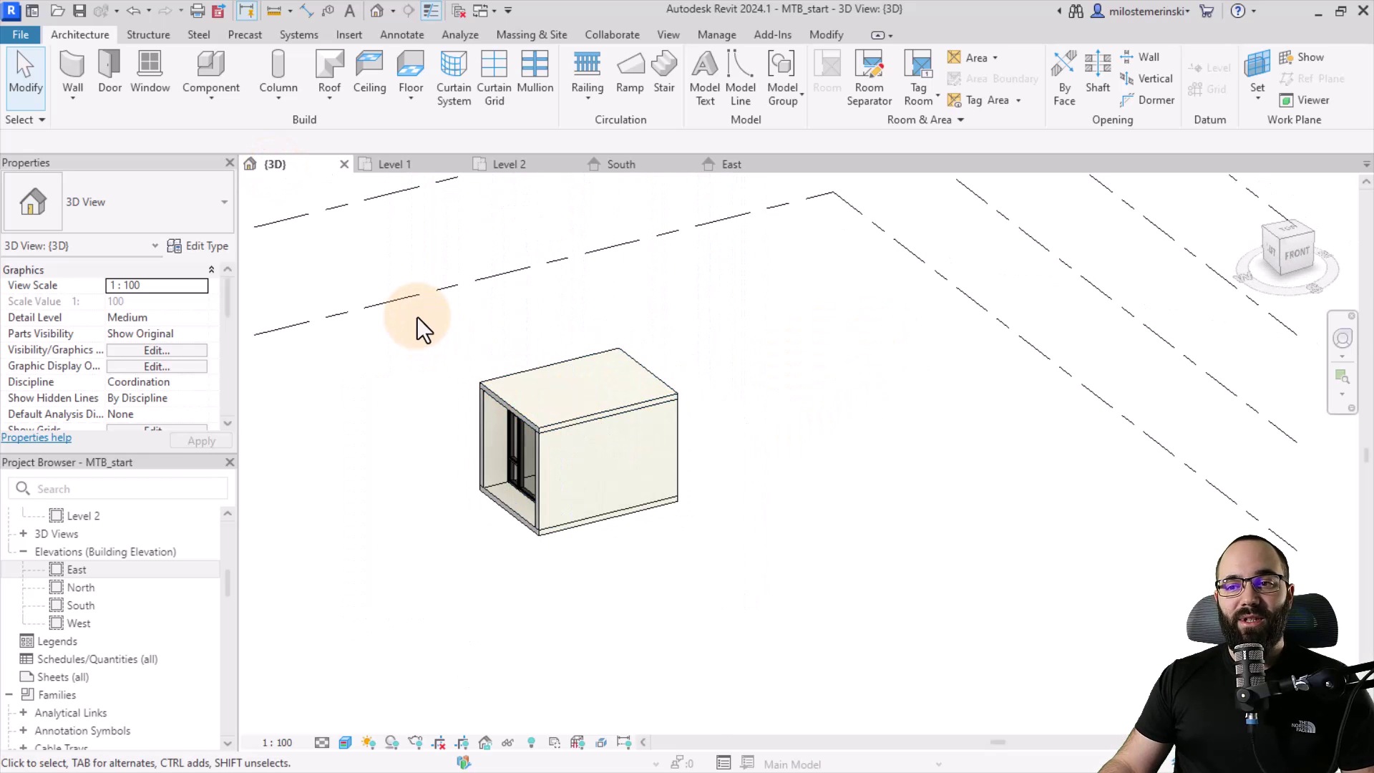
# Step: Group all of the unit's elements into a model group named 'Unit'
pyautogui.moveTo(346, 238); pyautogui.dragTo(427, 313)
pyautogui.click(771, 630)
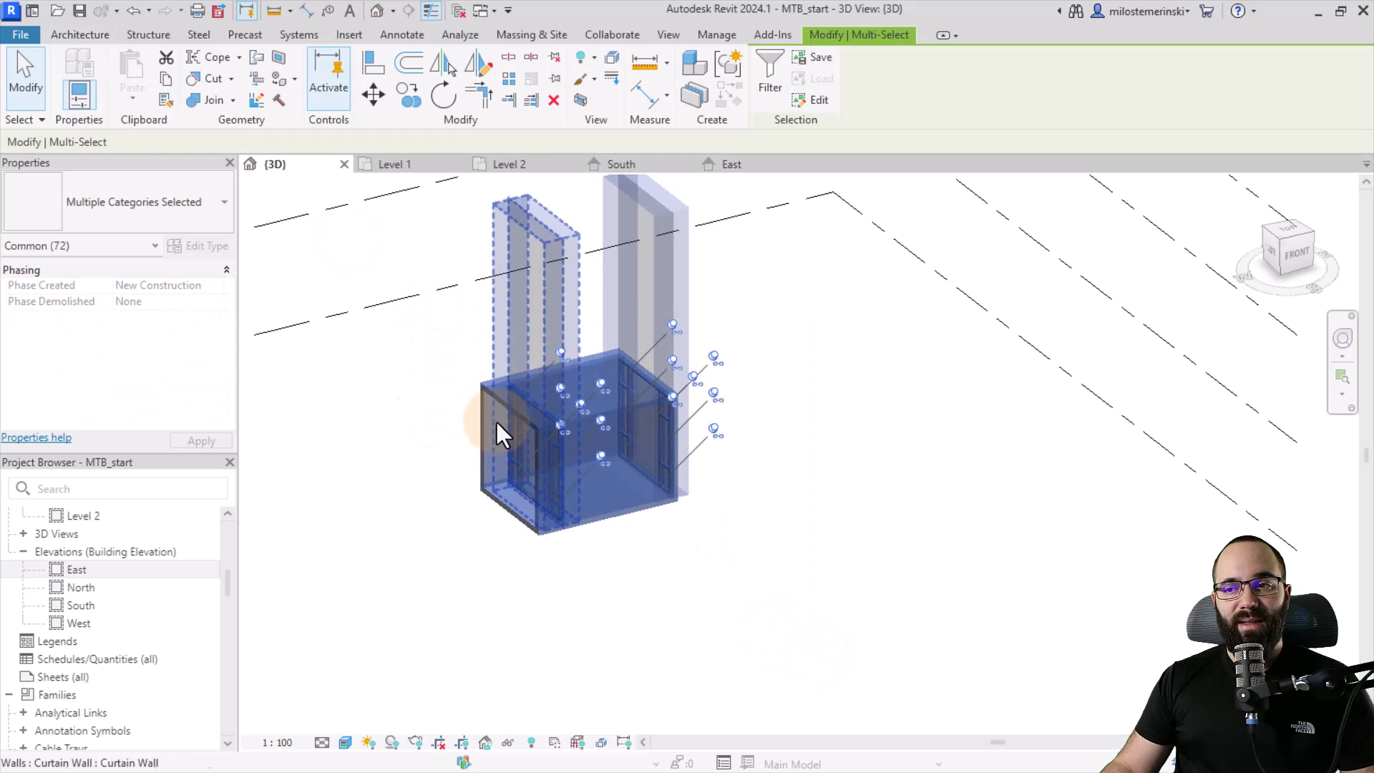
pyautogui.scroll(-2, 478, 386)
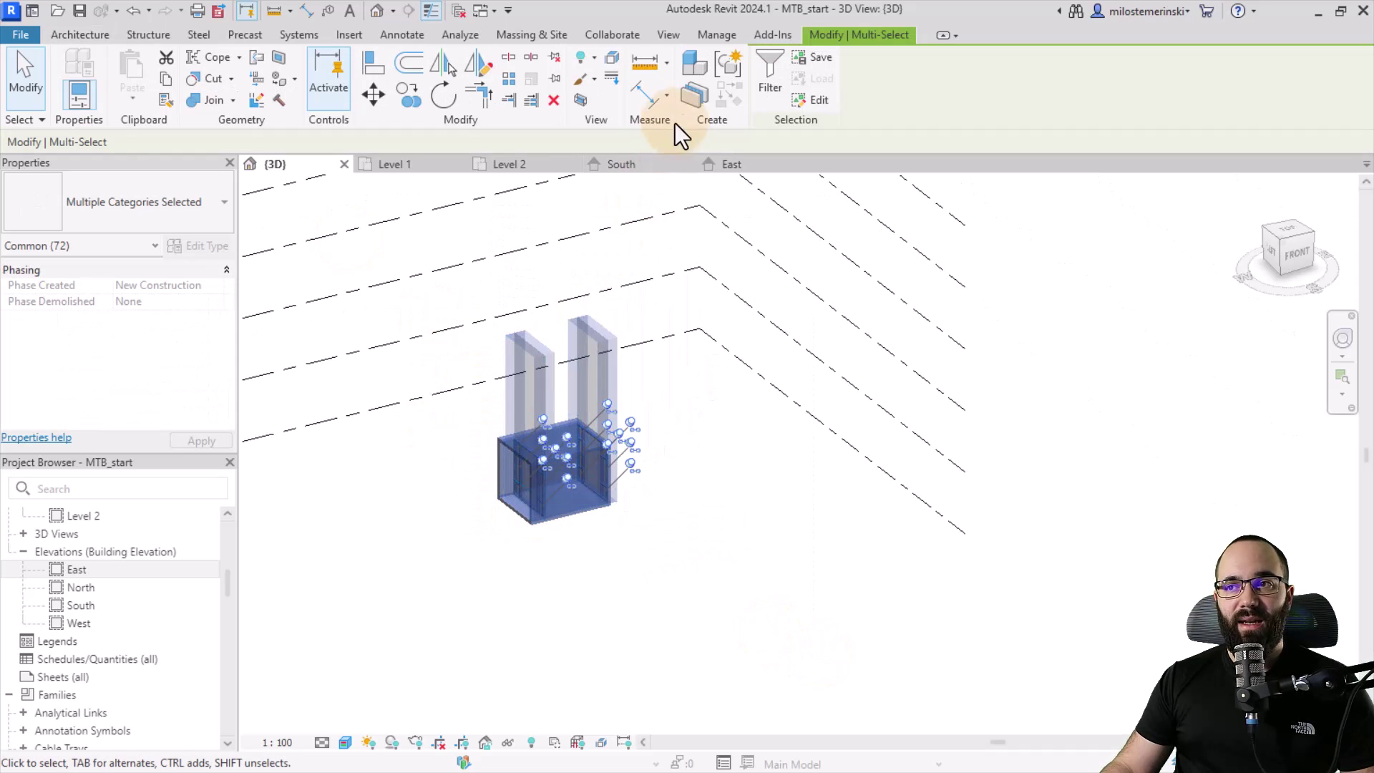
pyautogui.click(726, 69)
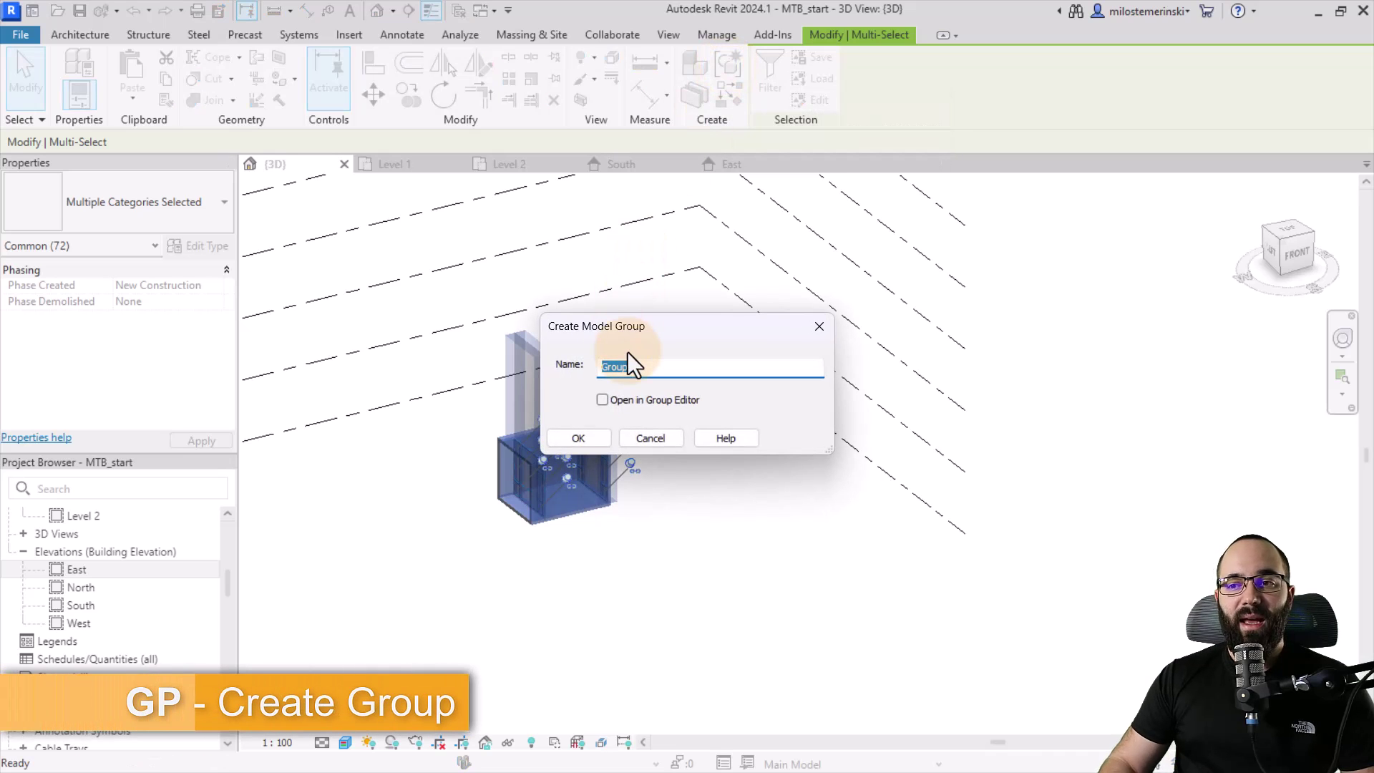
pyautogui.write('U')
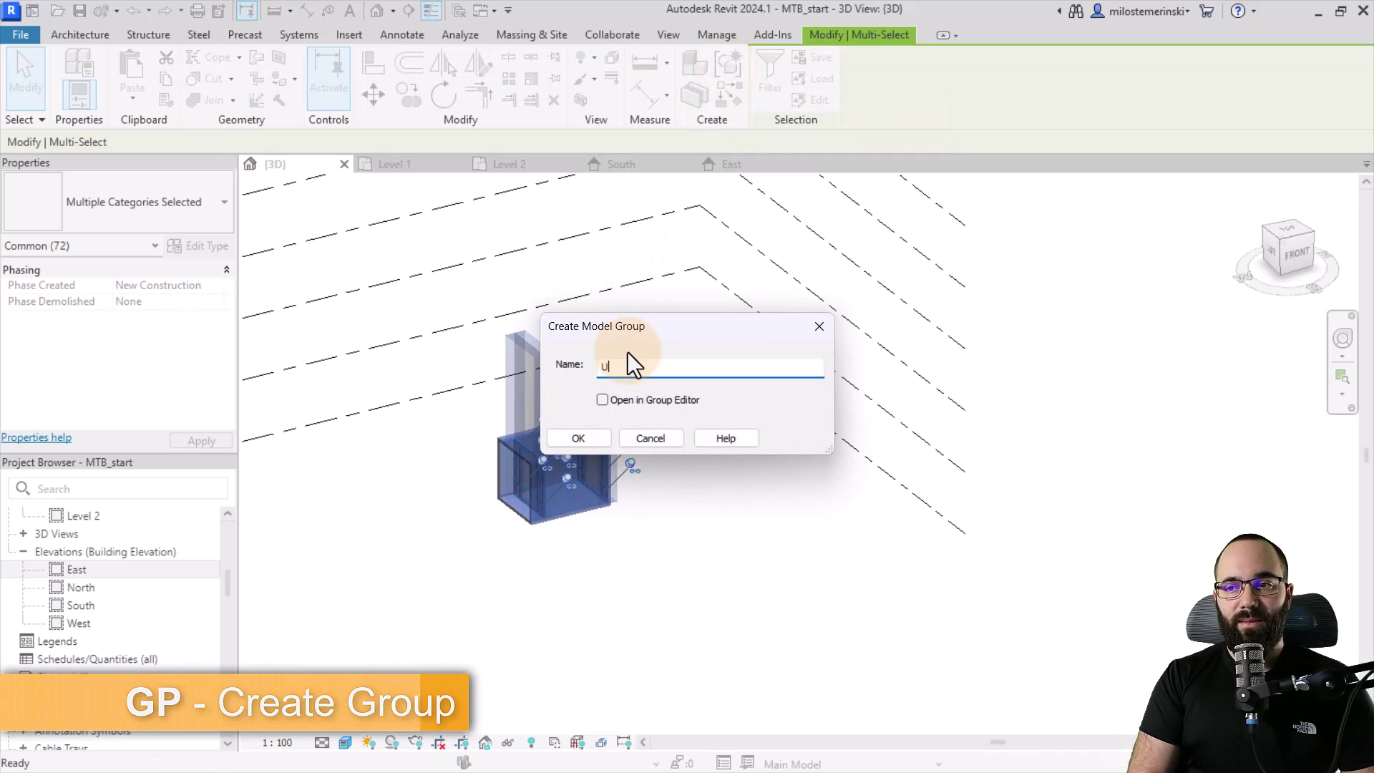
pyautogui.write('nit')
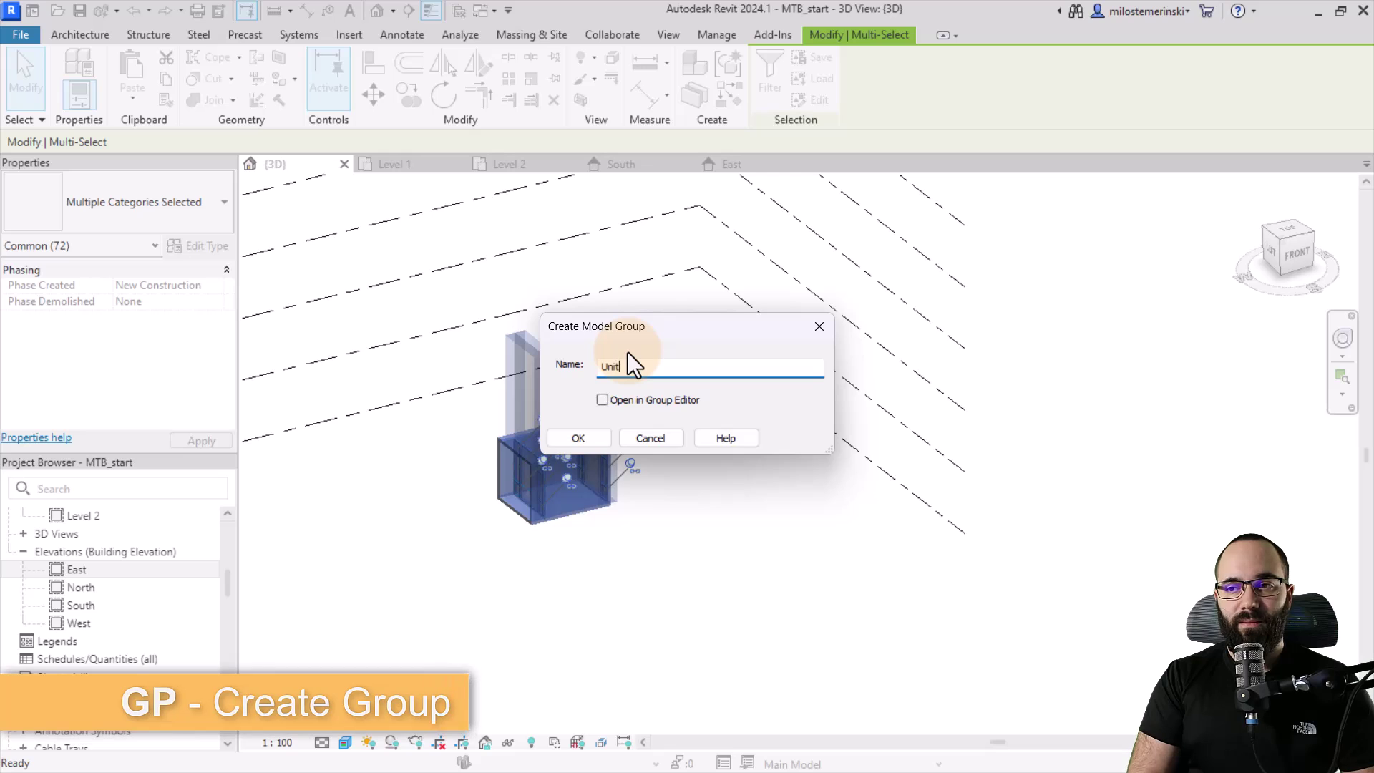
pyautogui.click(578, 438)
# Step: Select the Unit group and orbit around it to inspect it in 3D
pyautogui.click(617, 564)
pyautogui.click(561, 522)
pyautogui.moveTo(562, 522)
pyautogui.keyDown('shift'); pyautogui.mouseDown(button='middle')
pyautogui.moveTo(628, 535)
pyautogui.moveTo(791, 491)
pyautogui.moveTo(601, 547)
pyautogui.moveTo(582, 515)
pyautogui.mouseUp(button='middle'); pyautogui.keyUp('shift')
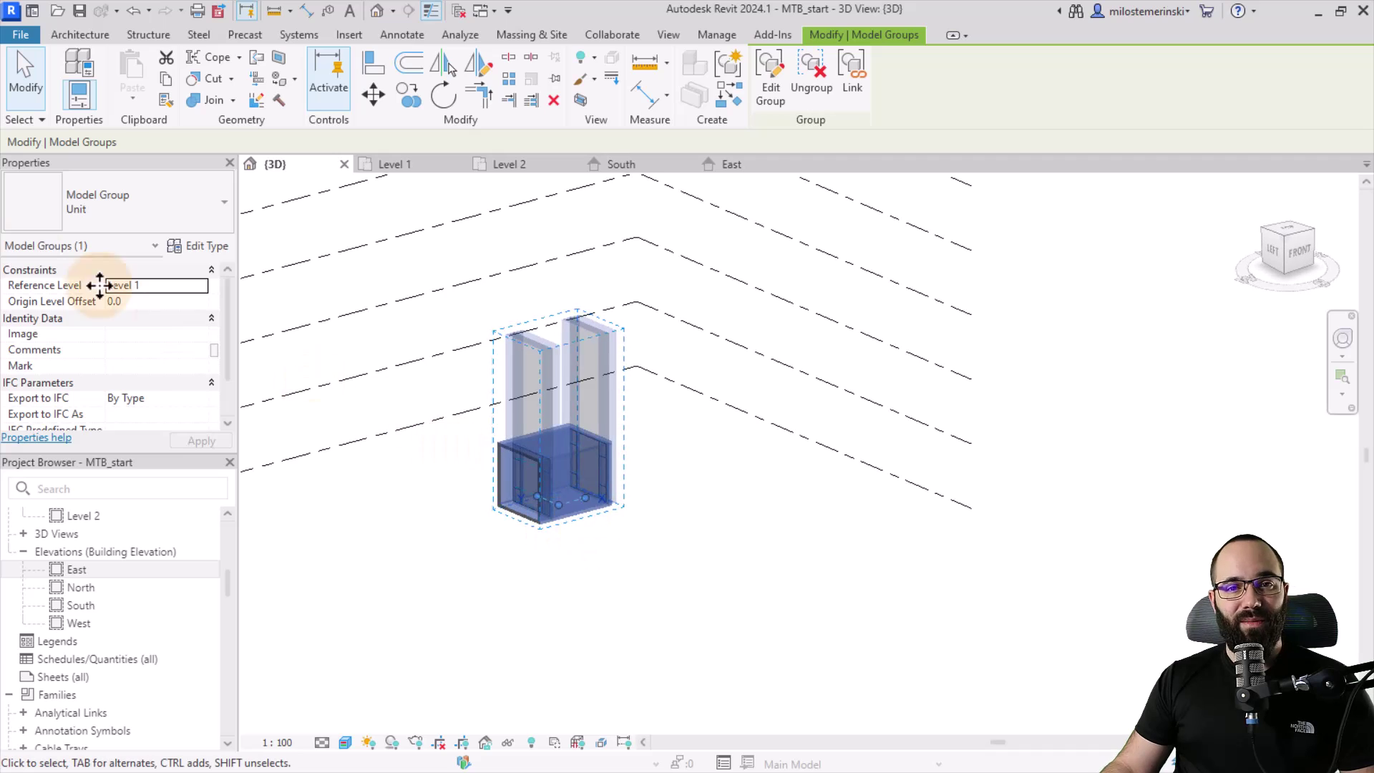
pyautogui.click(487, 465)
pyautogui.scroll(5, 481, 511)
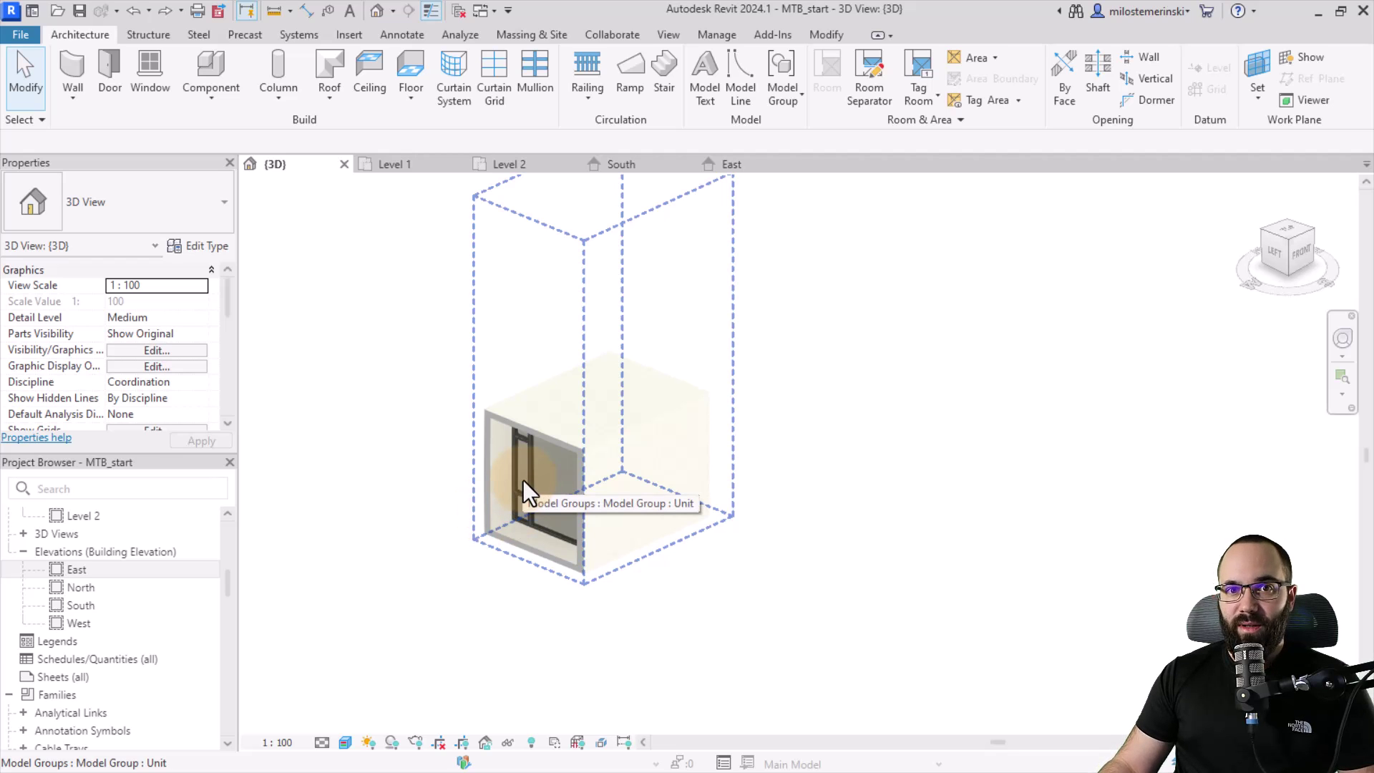
# Step: Edit the Unit group on Level 1 and disallow joins at both ends of the top wall
pyautogui.click(433, 171)
pyautogui.click(519, 335)
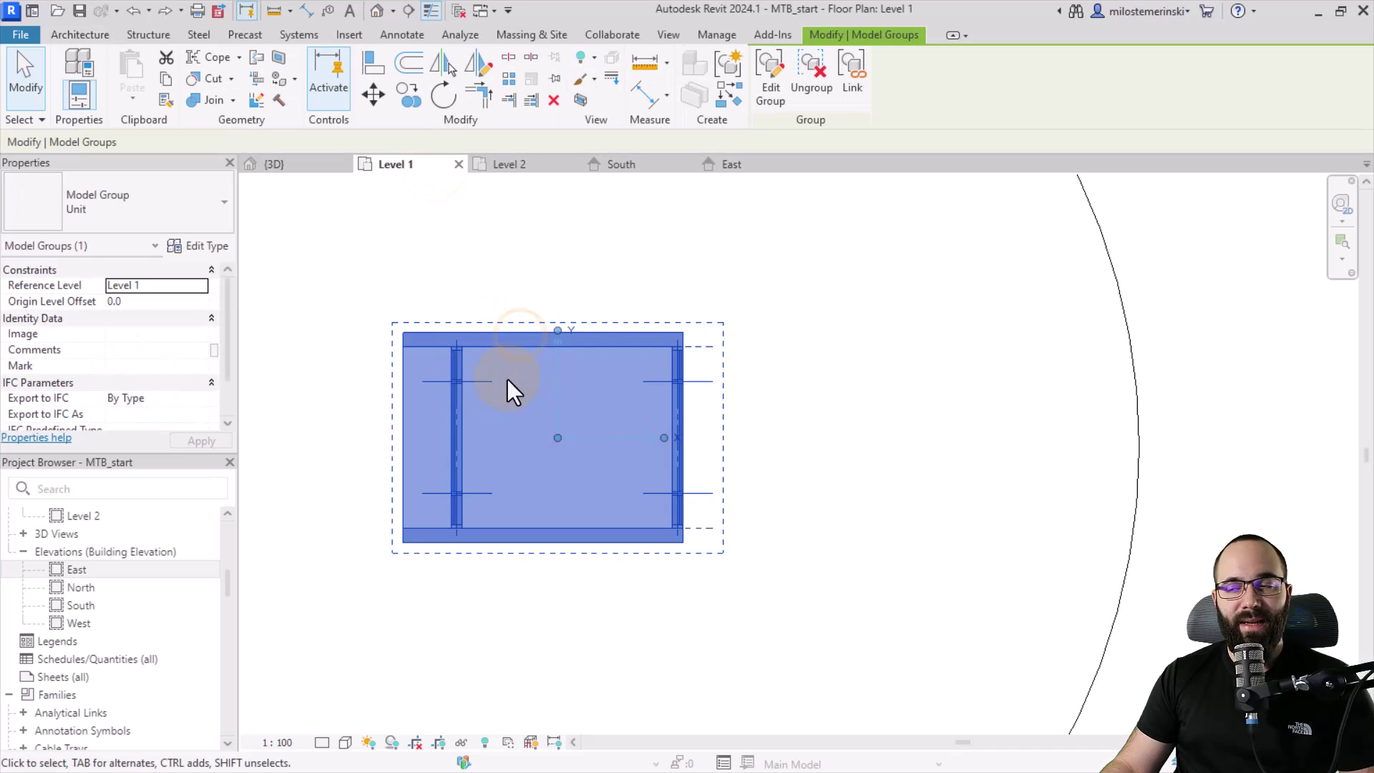
pyautogui.click(773, 104)
pyautogui.click(458, 351)
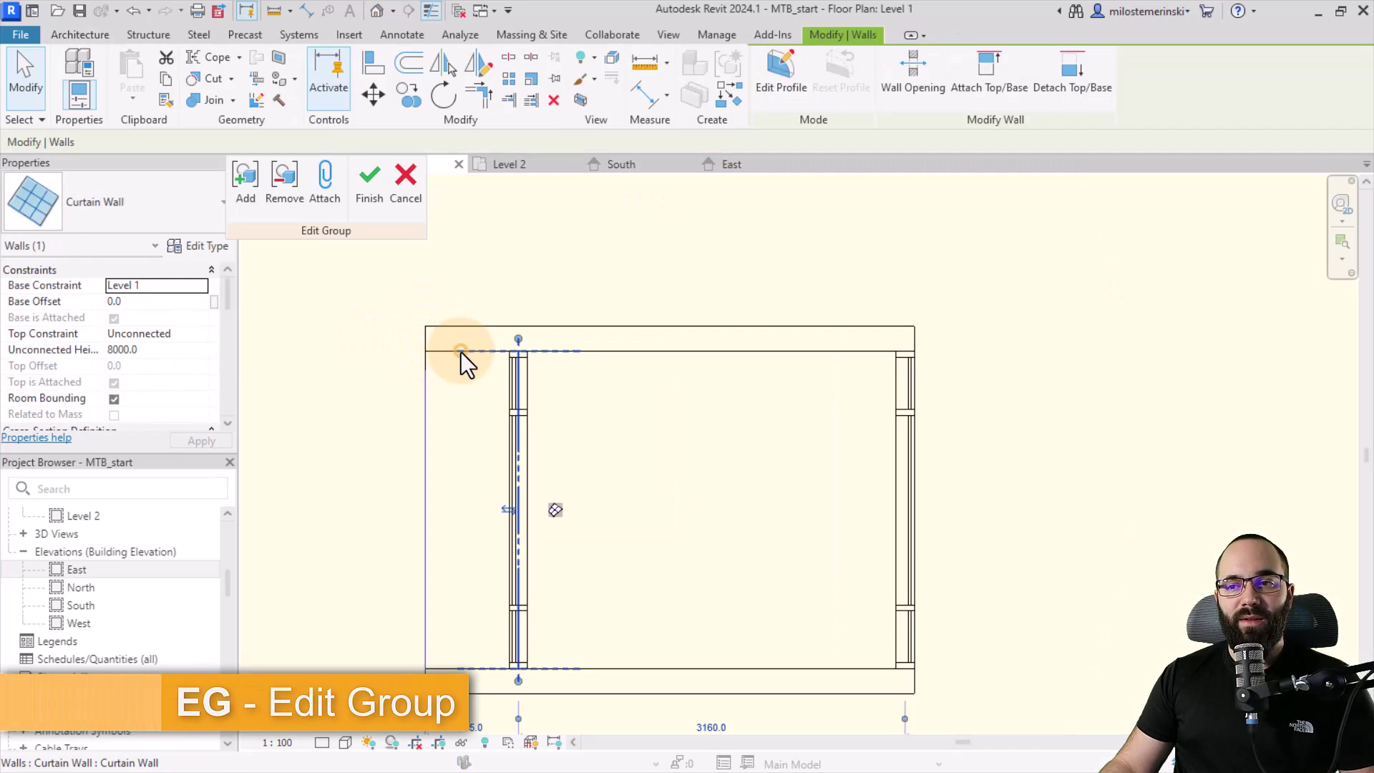
pyautogui.click(444, 352)
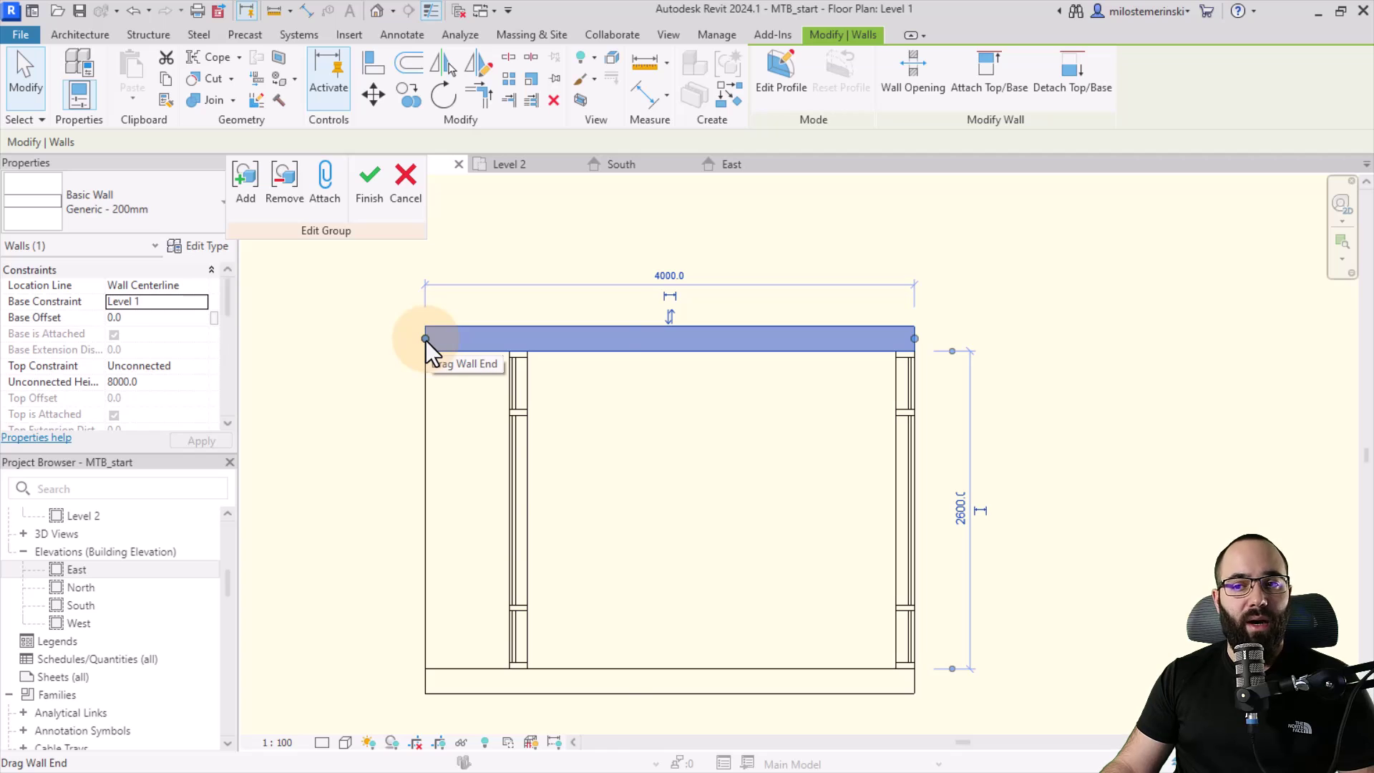
pyautogui.rightClick(425, 341)
pyautogui.click(479, 370)
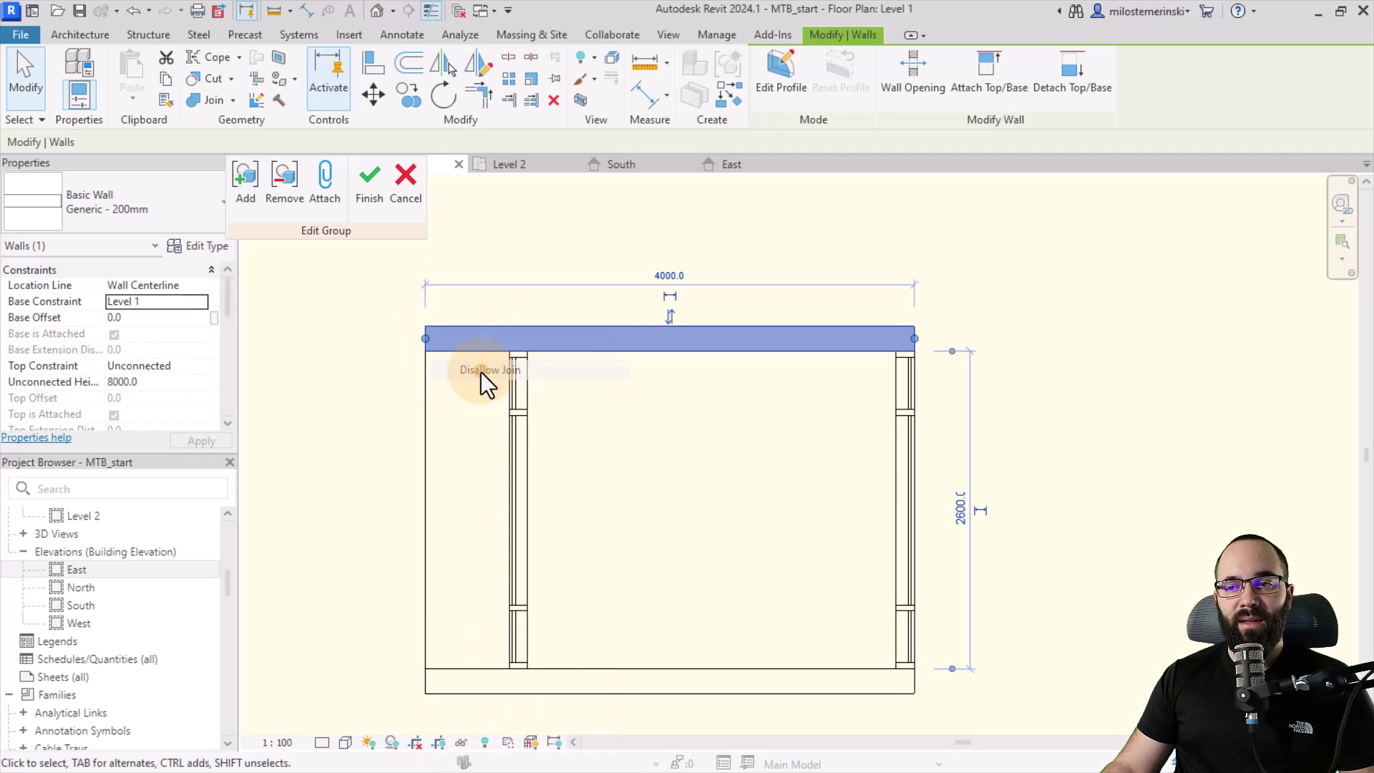
pyautogui.rightClick(916, 340)
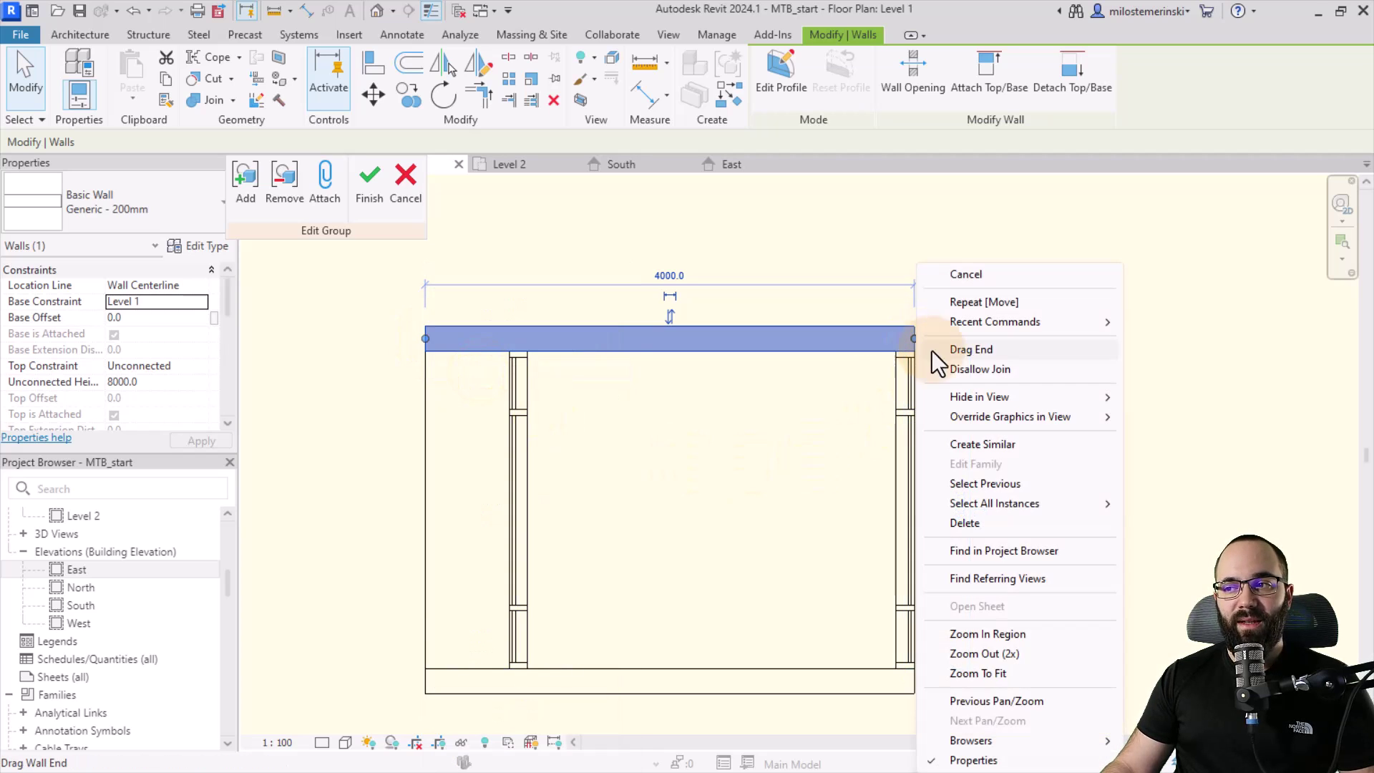
pyautogui.click(960, 372)
pyautogui.click(577, 600)
# Step: Disallow joins at both ends of the bottom wall and finish editing the group
pyautogui.click(602, 680)
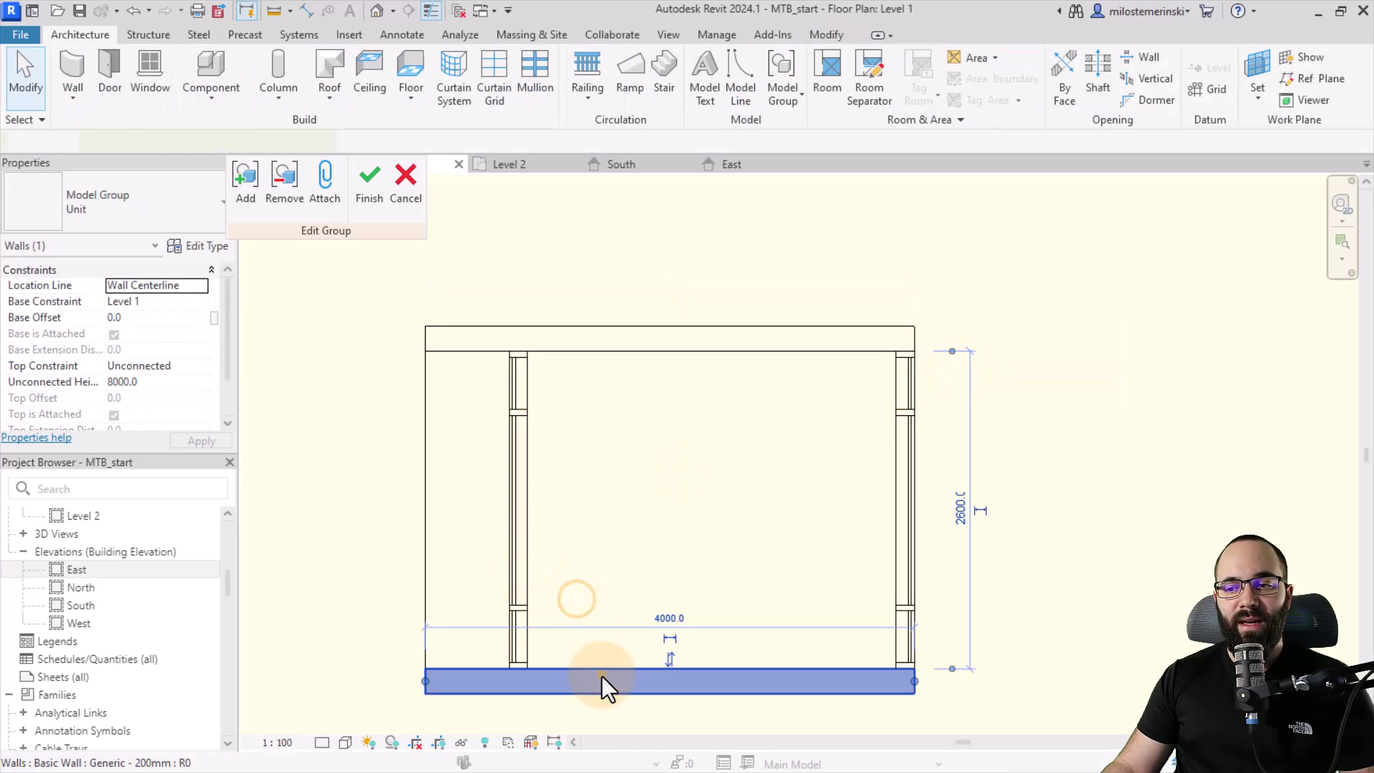
pyautogui.moveTo(603, 680); pyautogui.dragTo(562, 439, button='middle')
pyautogui.rightClick(393, 522)
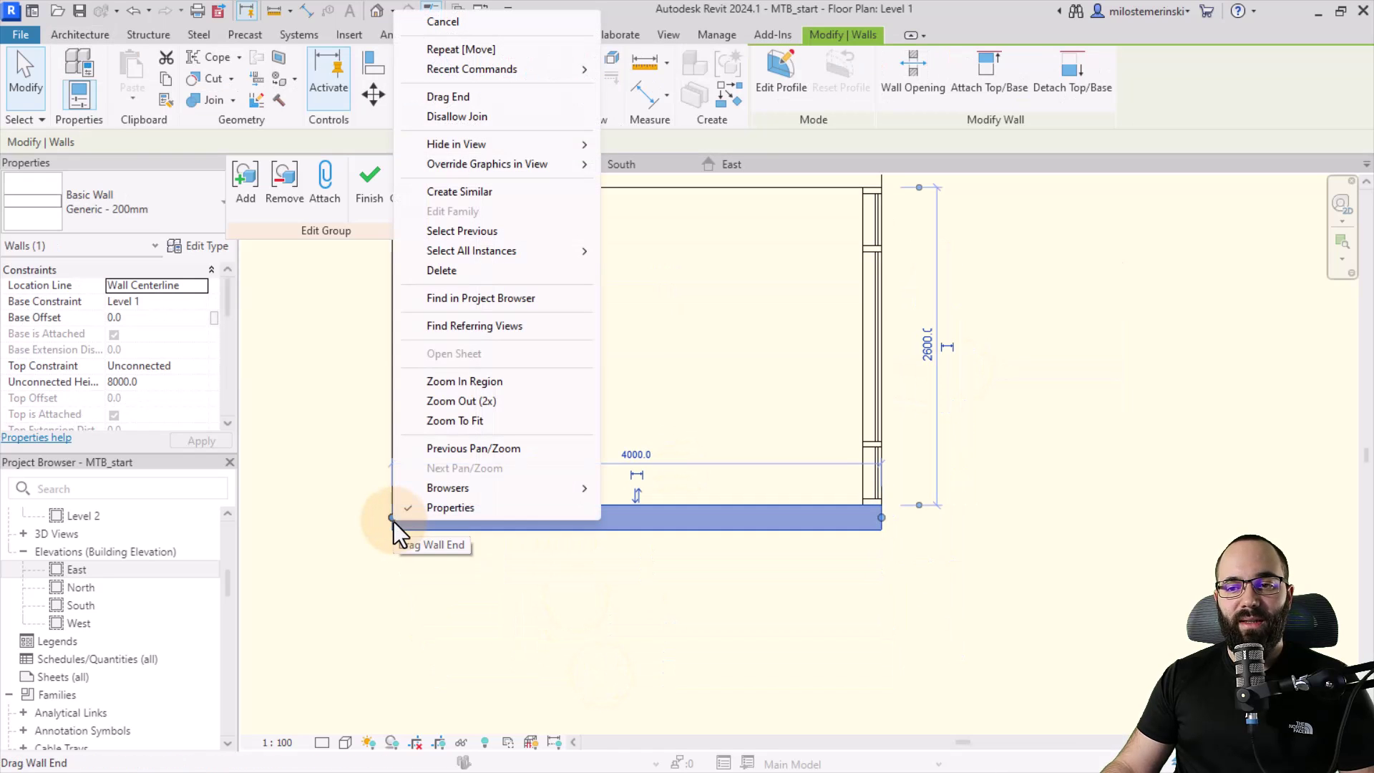
pyautogui.click(451, 117)
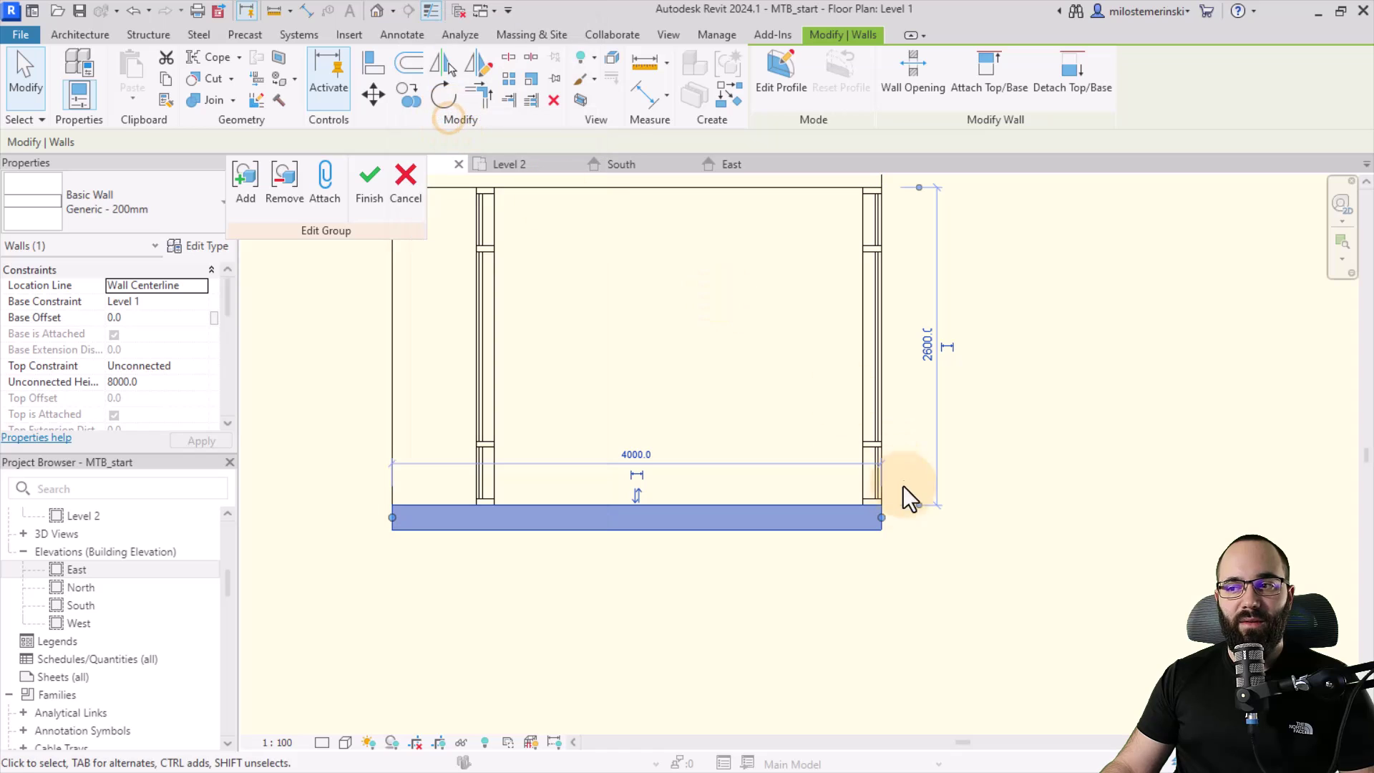
pyautogui.rightClick(882, 518)
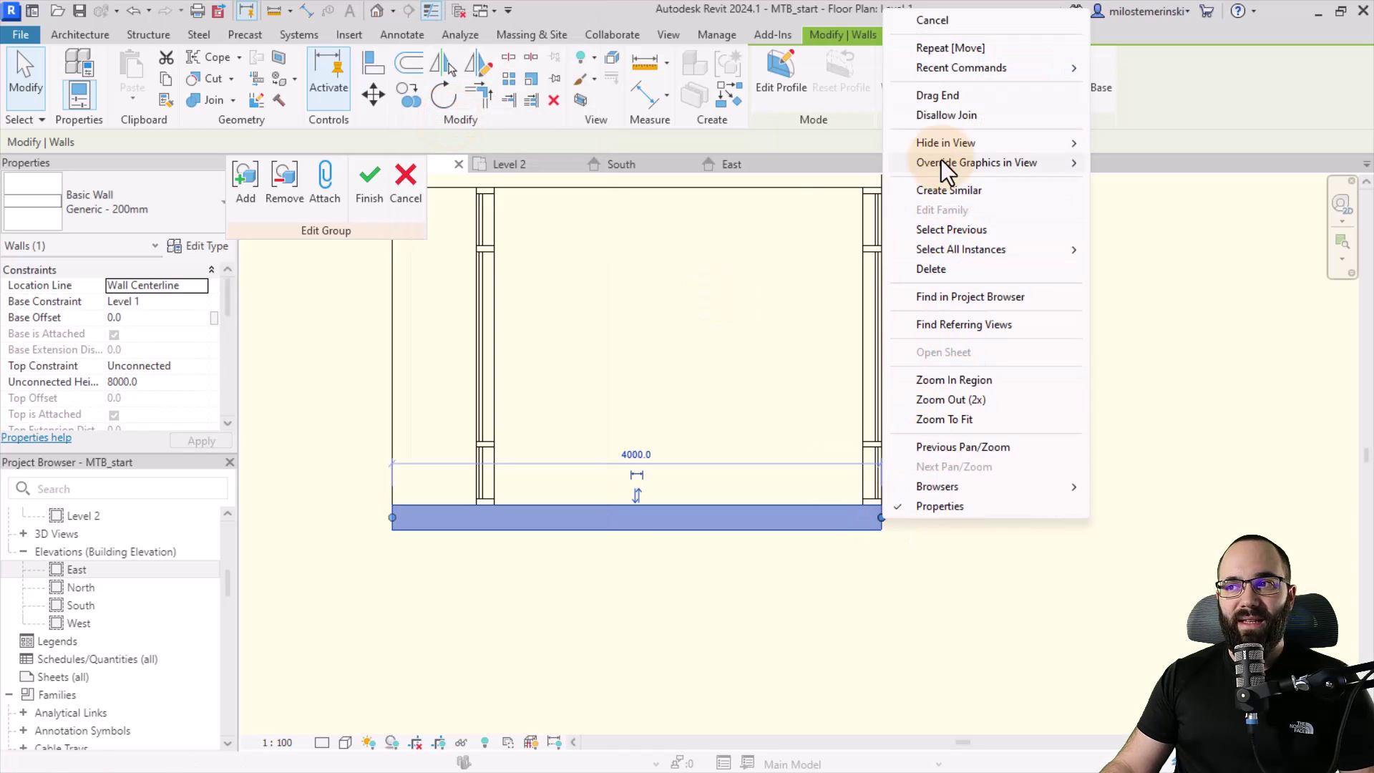
pyautogui.click(929, 115)
pyautogui.click(739, 327)
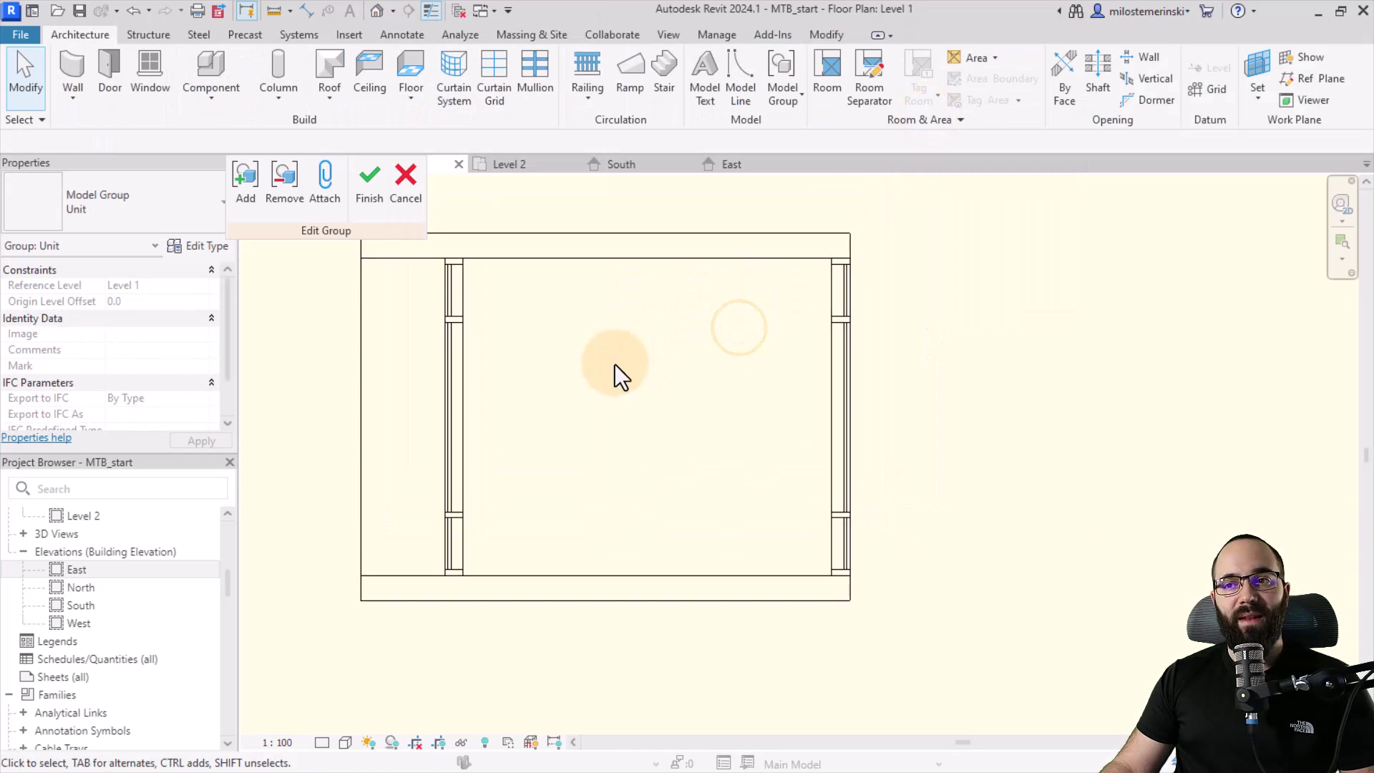
pyautogui.click(368, 193)
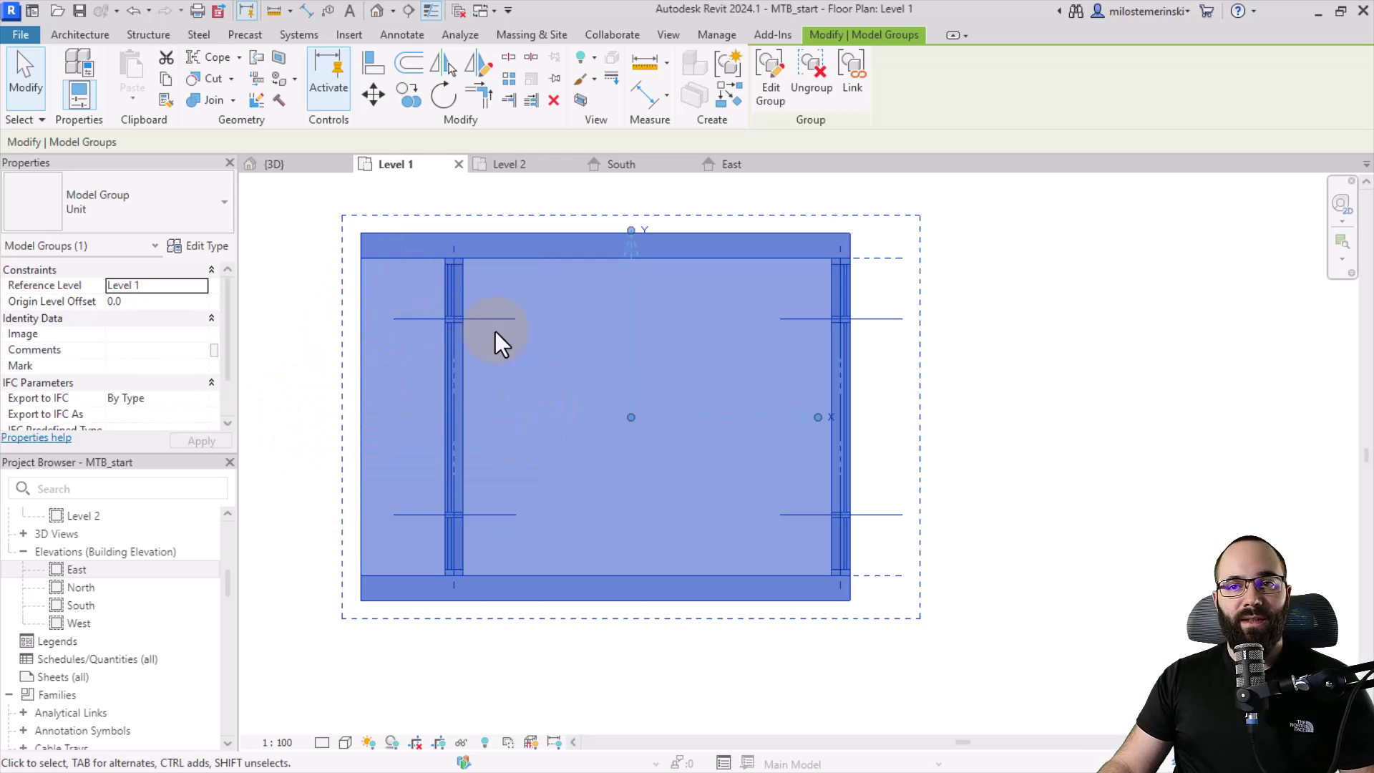
# Step: Move the Unit group from its top-edge midpoint onto the 9000 mm circle's bottom quadrant
pyautogui.scroll(-5, 538, 428)
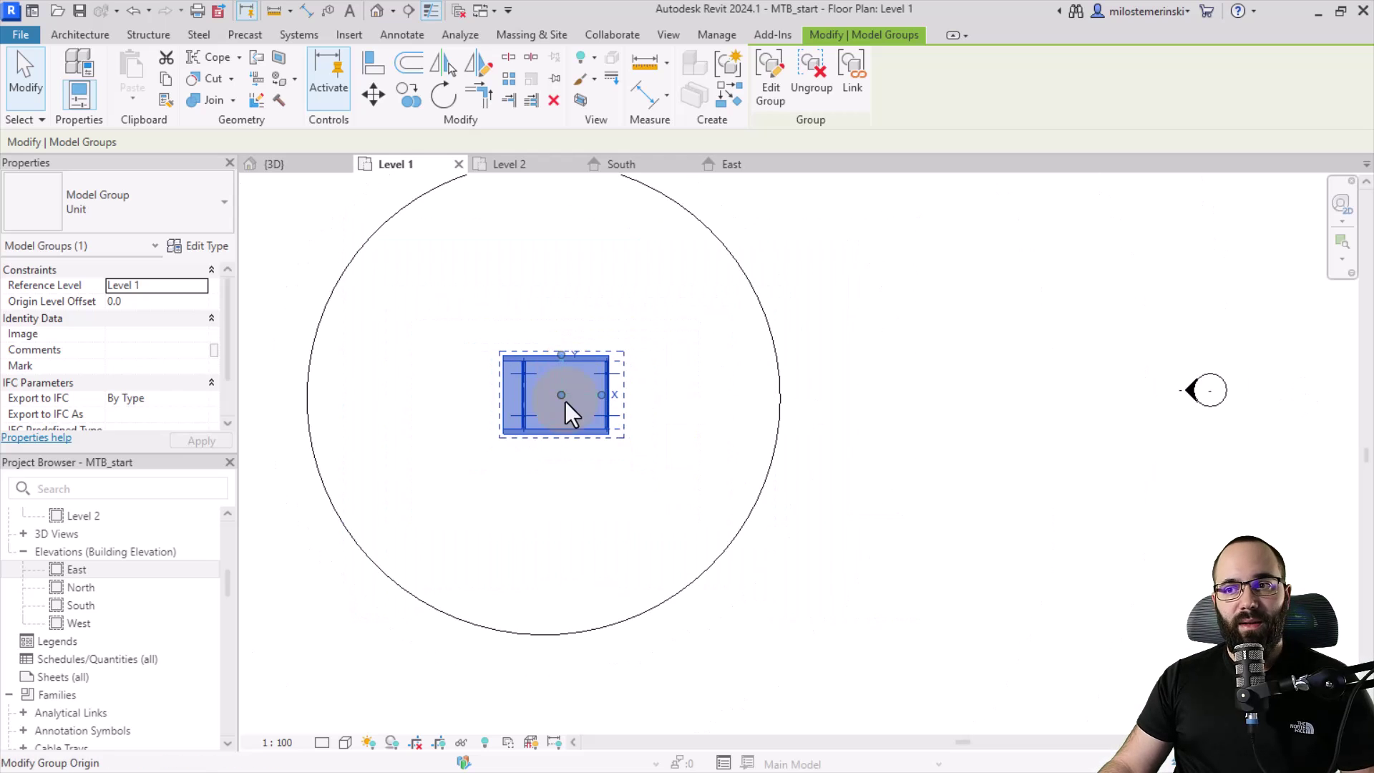
pyautogui.moveTo(501, 458); pyautogui.dragTo(473, 503, button='middle')
pyautogui.scroll(2, 536, 437)
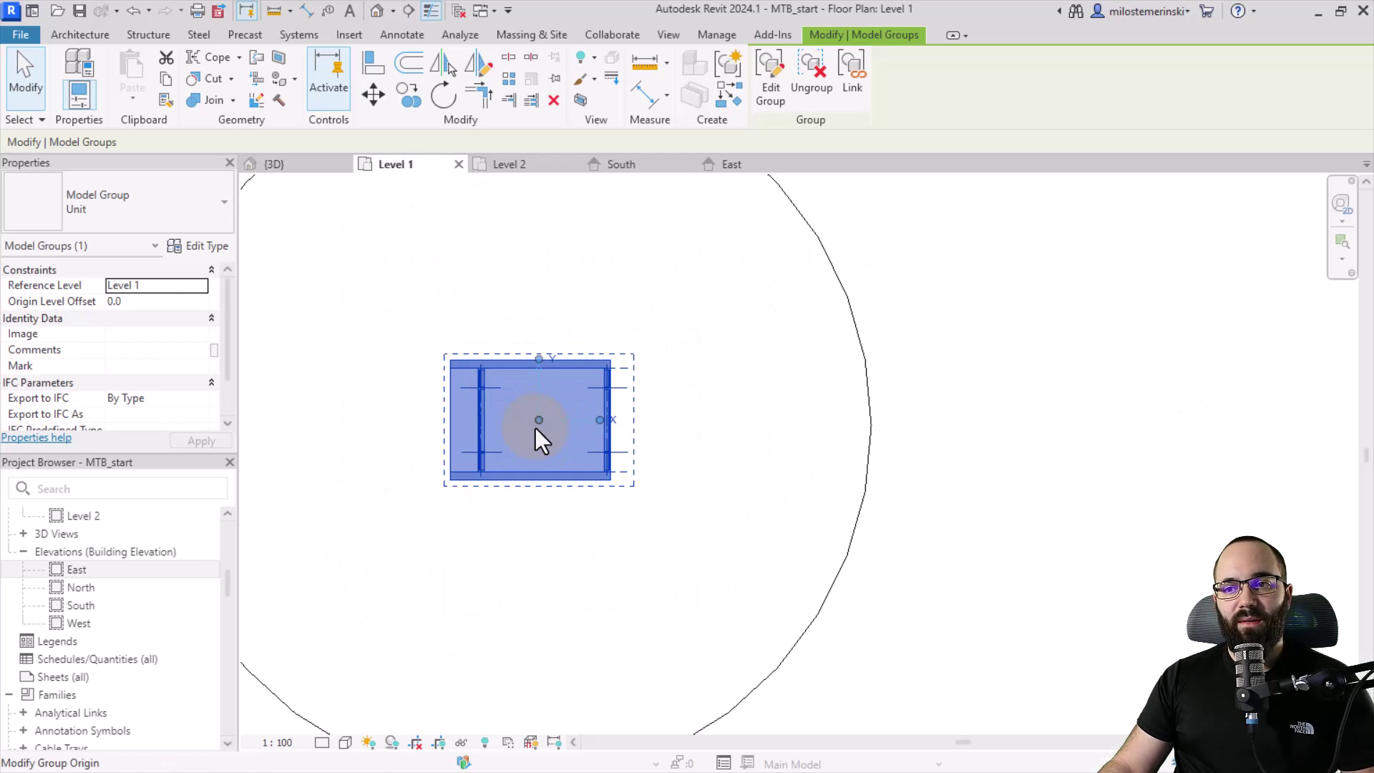
pyautogui.click(374, 96)
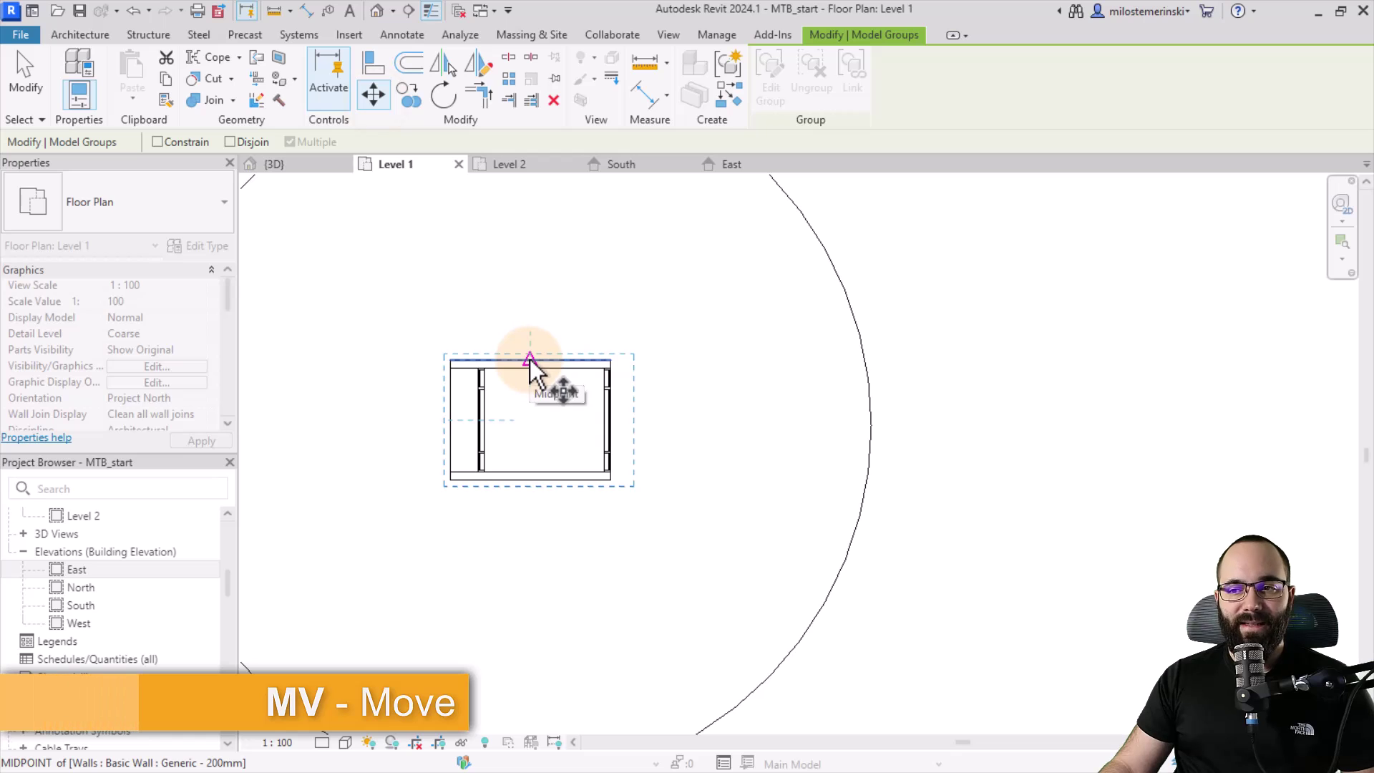
pyautogui.click(530, 356)
pyautogui.scroll(-3, 531, 356)
pyautogui.scroll(3, 537, 544)
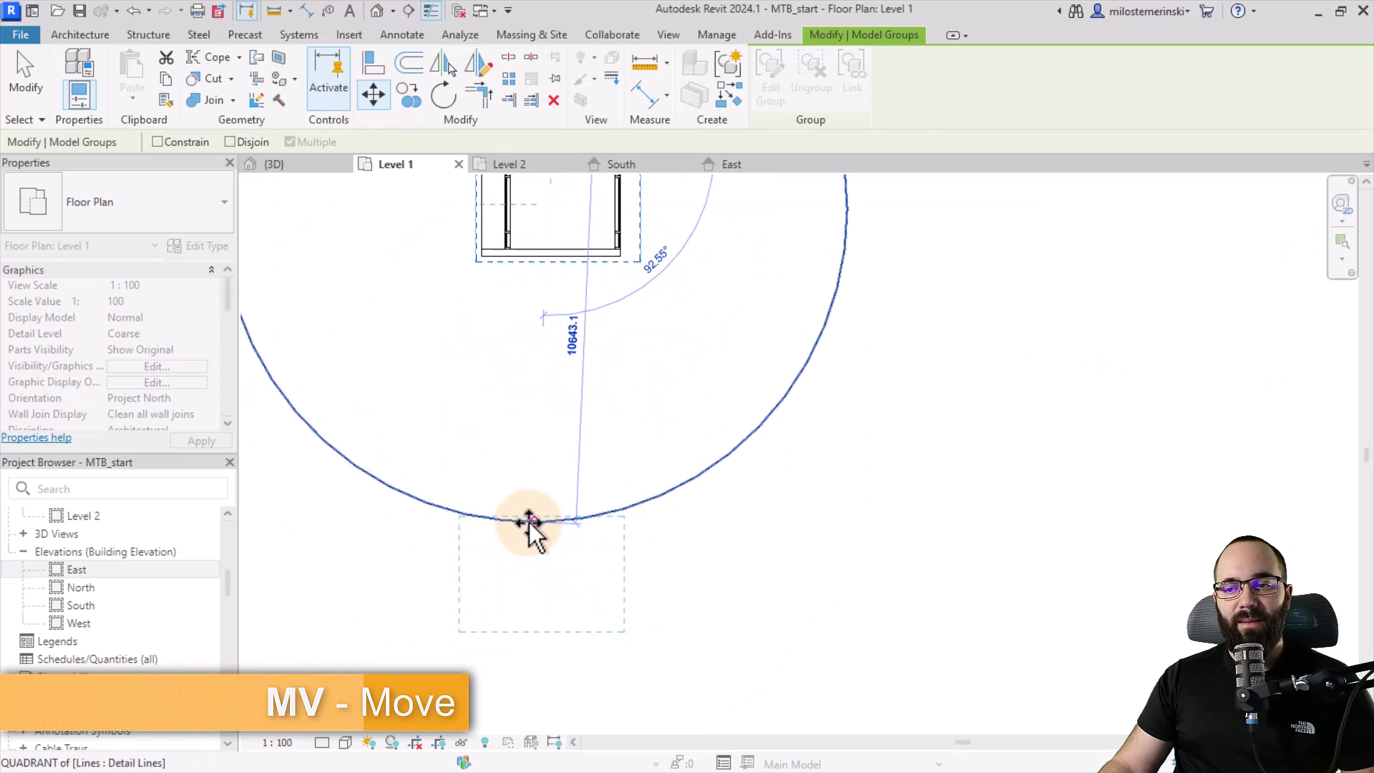
pyautogui.click(531, 522)
# Step: Check the circle's radius, then reselect the Unit group below it
pyautogui.scroll(-2, 533, 519)
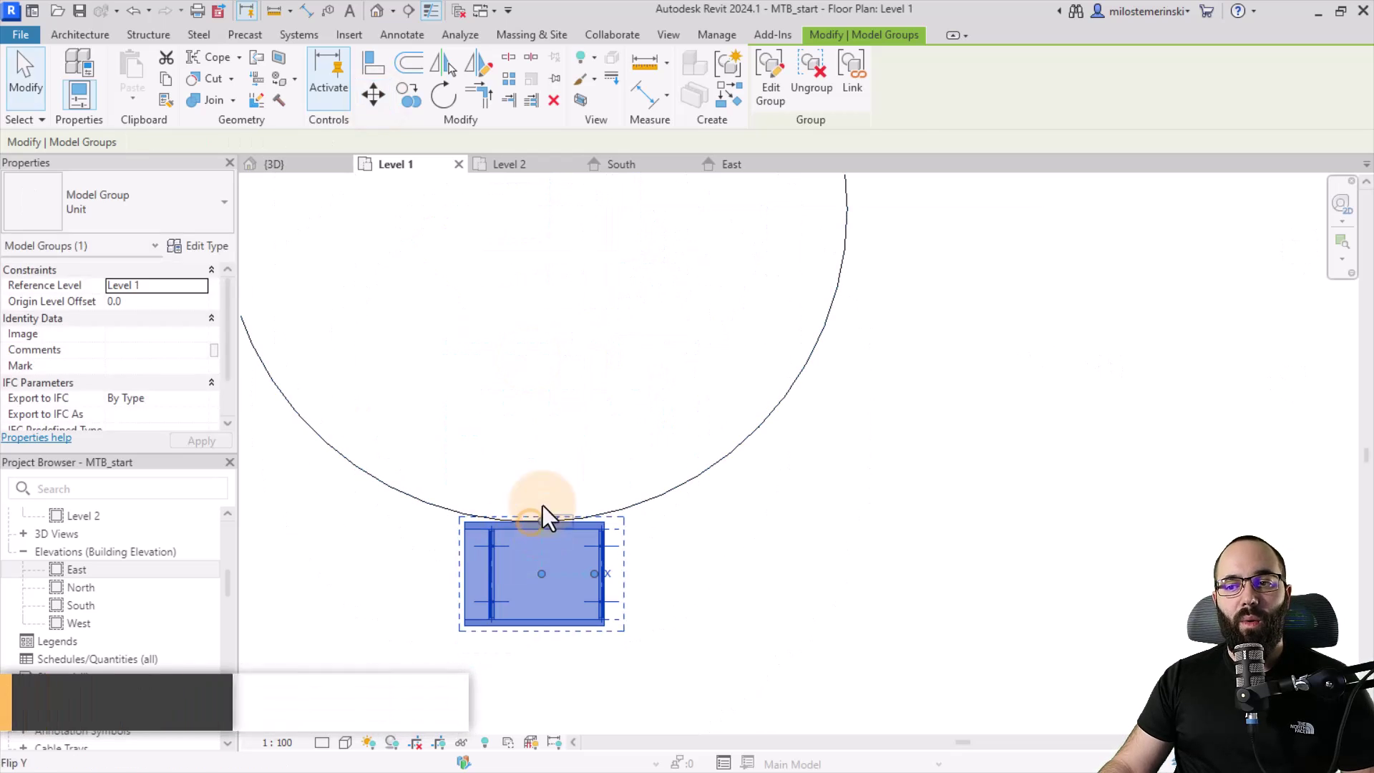
pyautogui.moveTo(650, 475); pyautogui.dragTo(594, 536, button='middle')
pyautogui.click(570, 313)
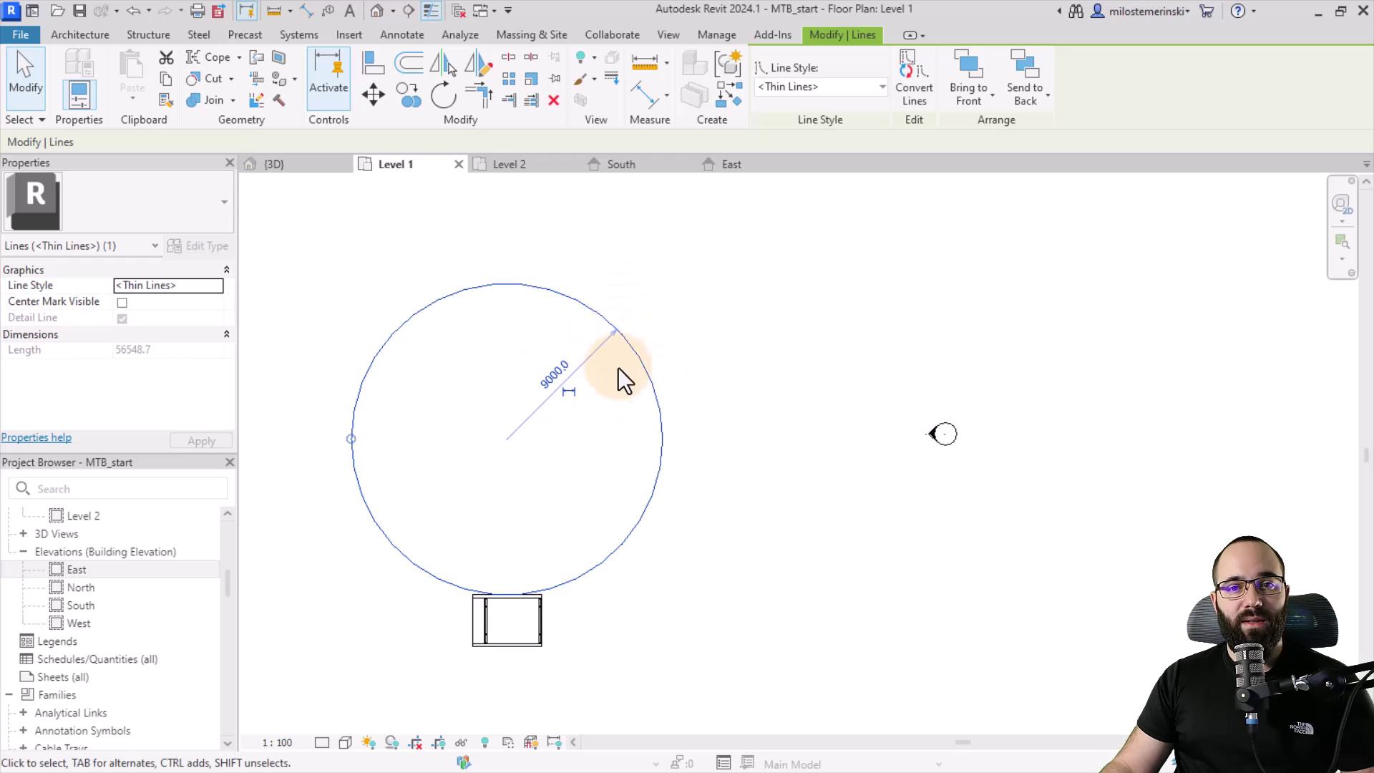
pyautogui.click(544, 628)
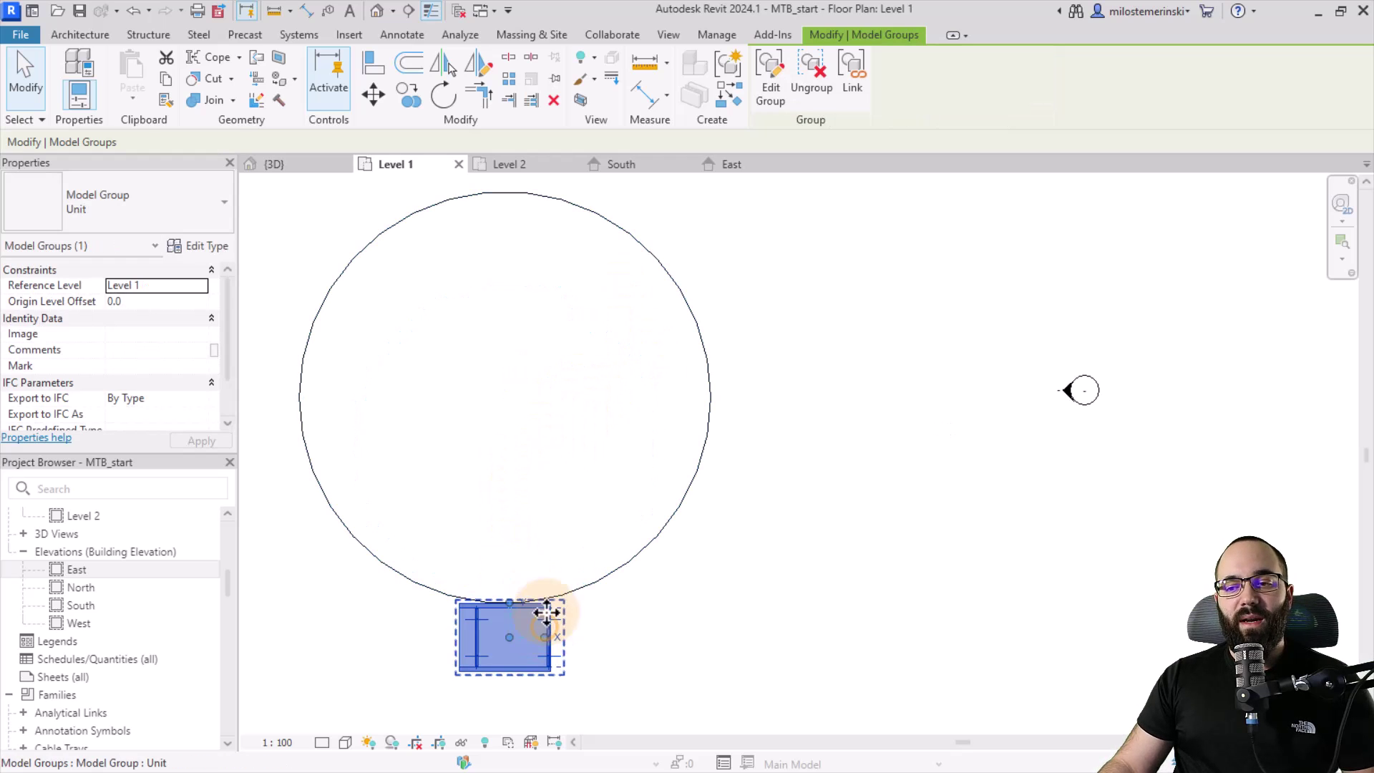
# Step: Start a radial array of the Unit group with 10 copies, measured to the last copy
pyautogui.scroll(1, 512, 575)
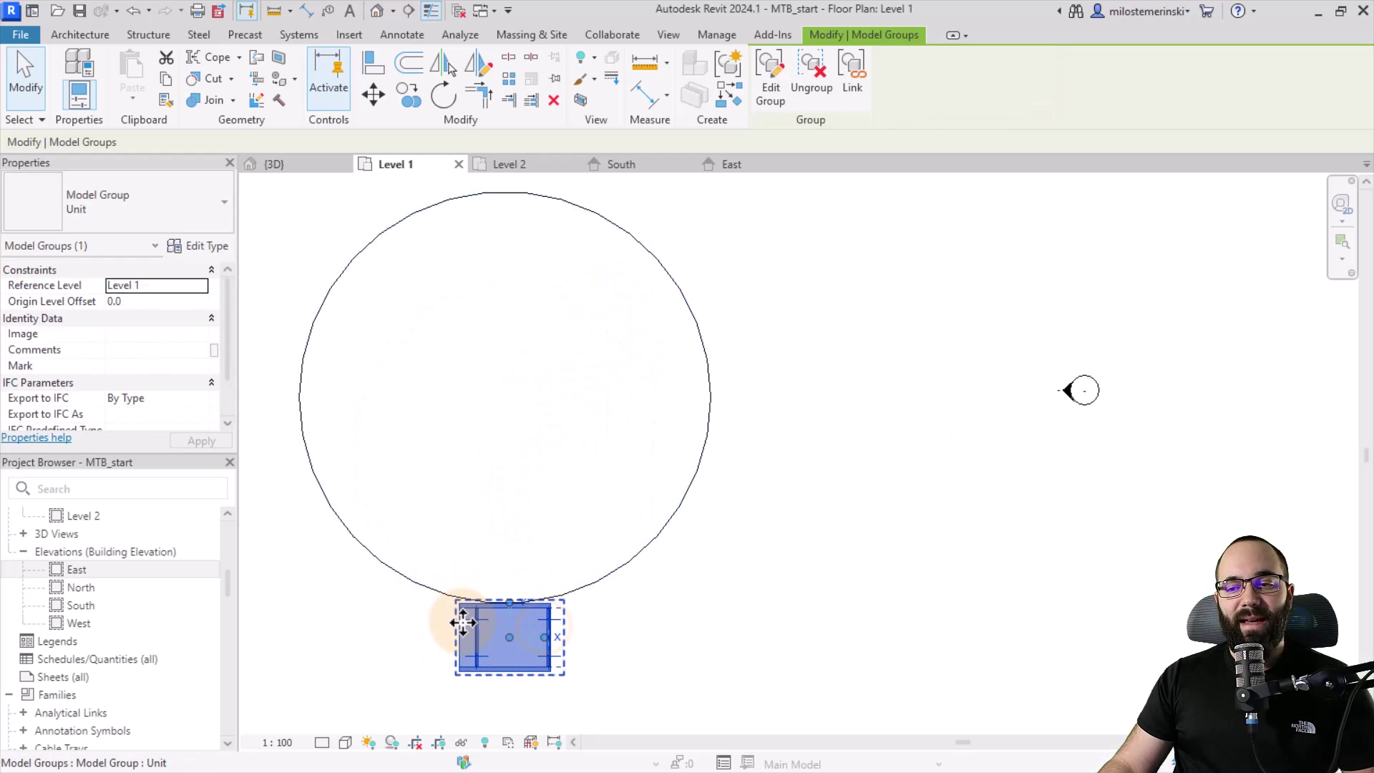
pyautogui.click(505, 81)
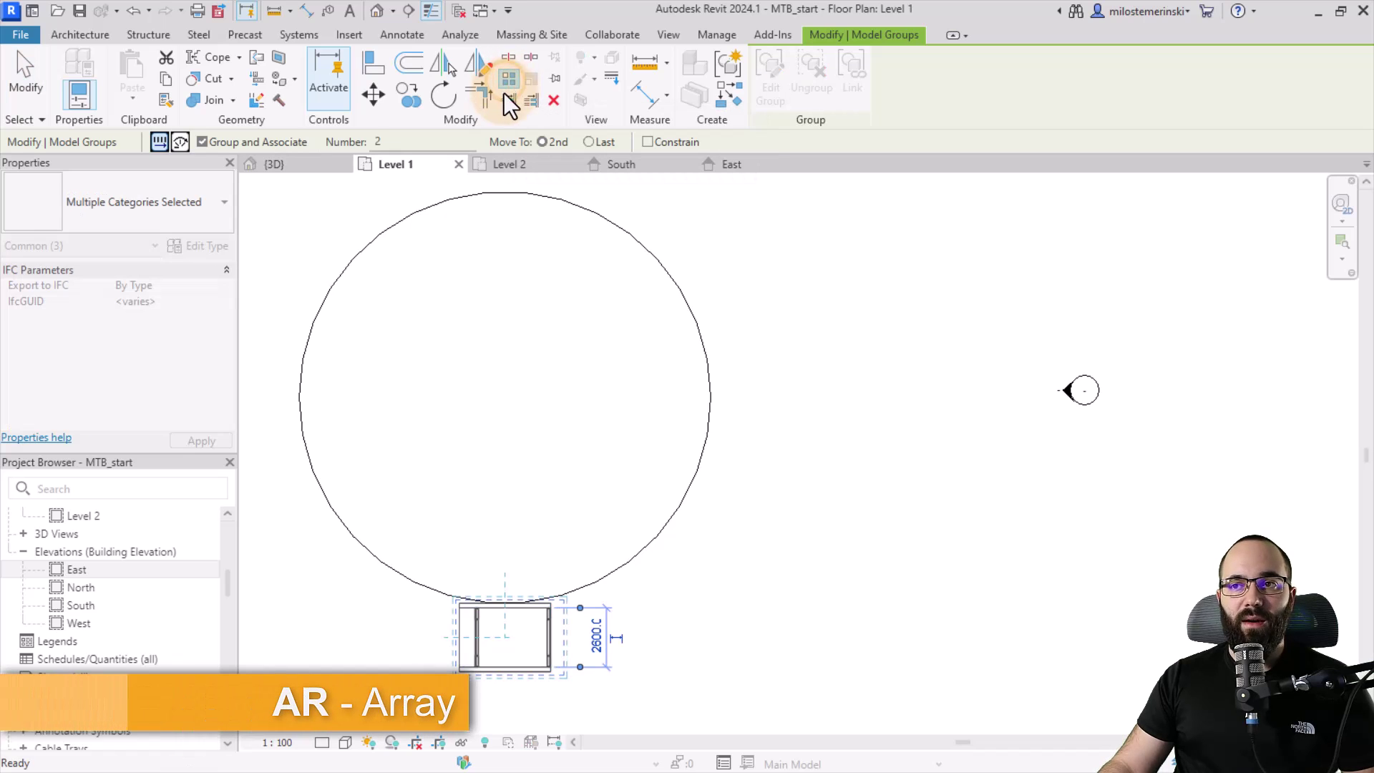
pyautogui.click(180, 142)
pyautogui.doubleClick(380, 142)
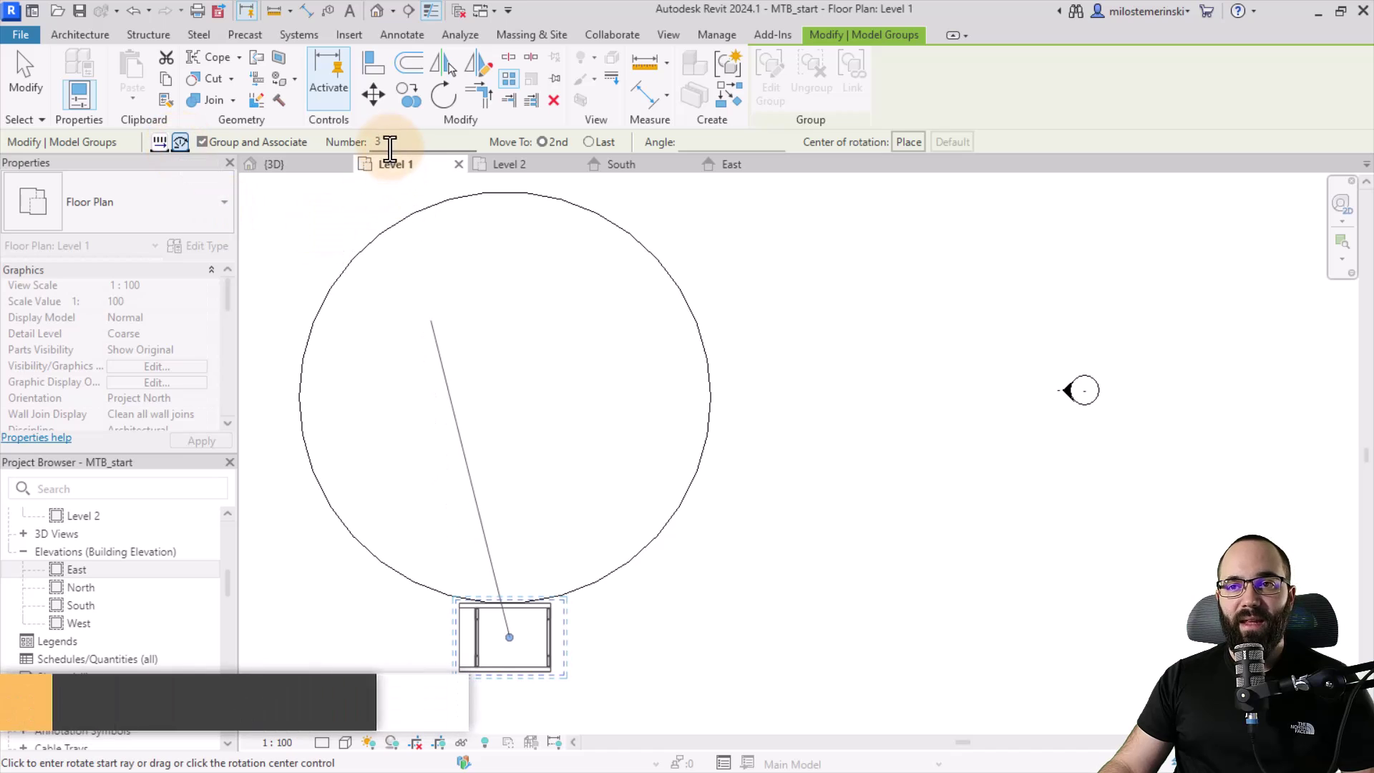
pyautogui.write('10')
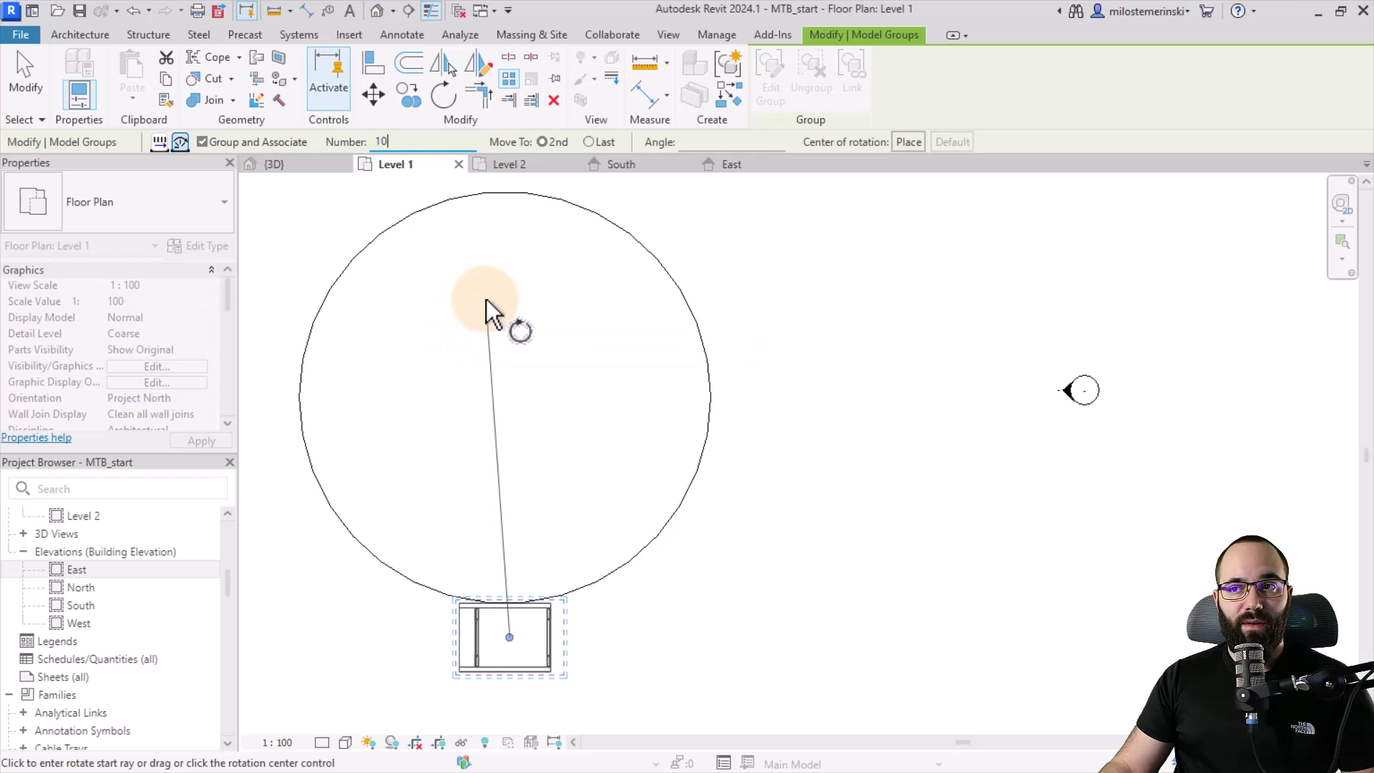
pyautogui.click(587, 144)
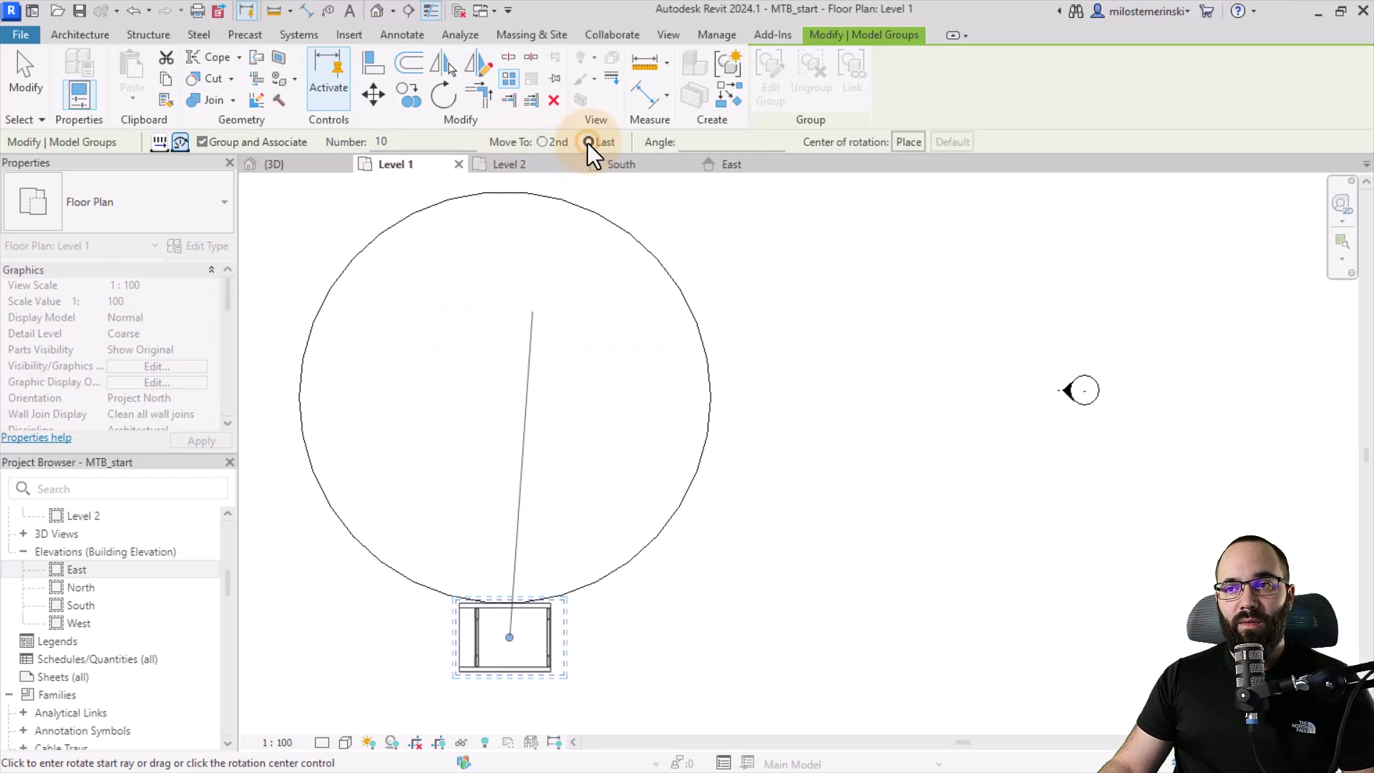
# Step: Centre the array on the circle's centre with a 90° angle and confirm the 10 copies
pyautogui.click(909, 142)
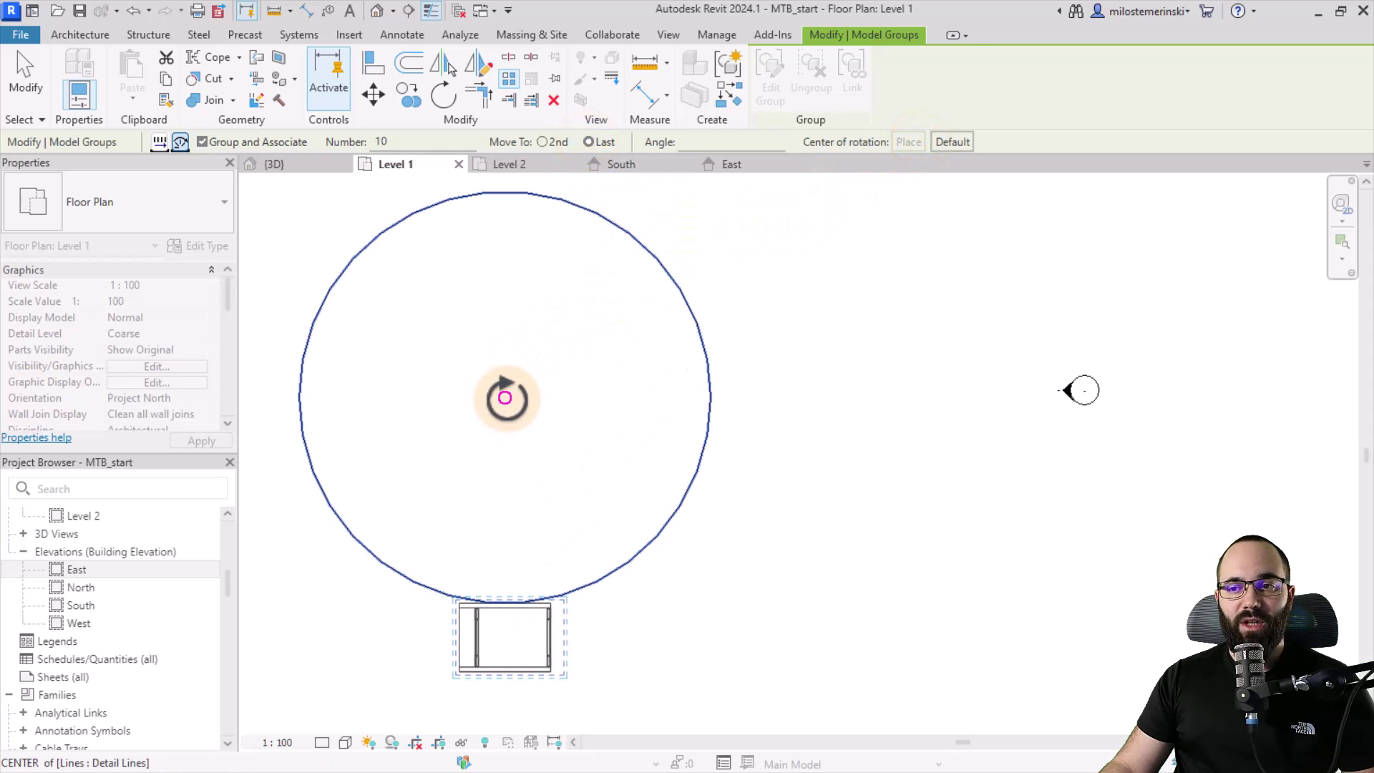
pyautogui.click(505, 397)
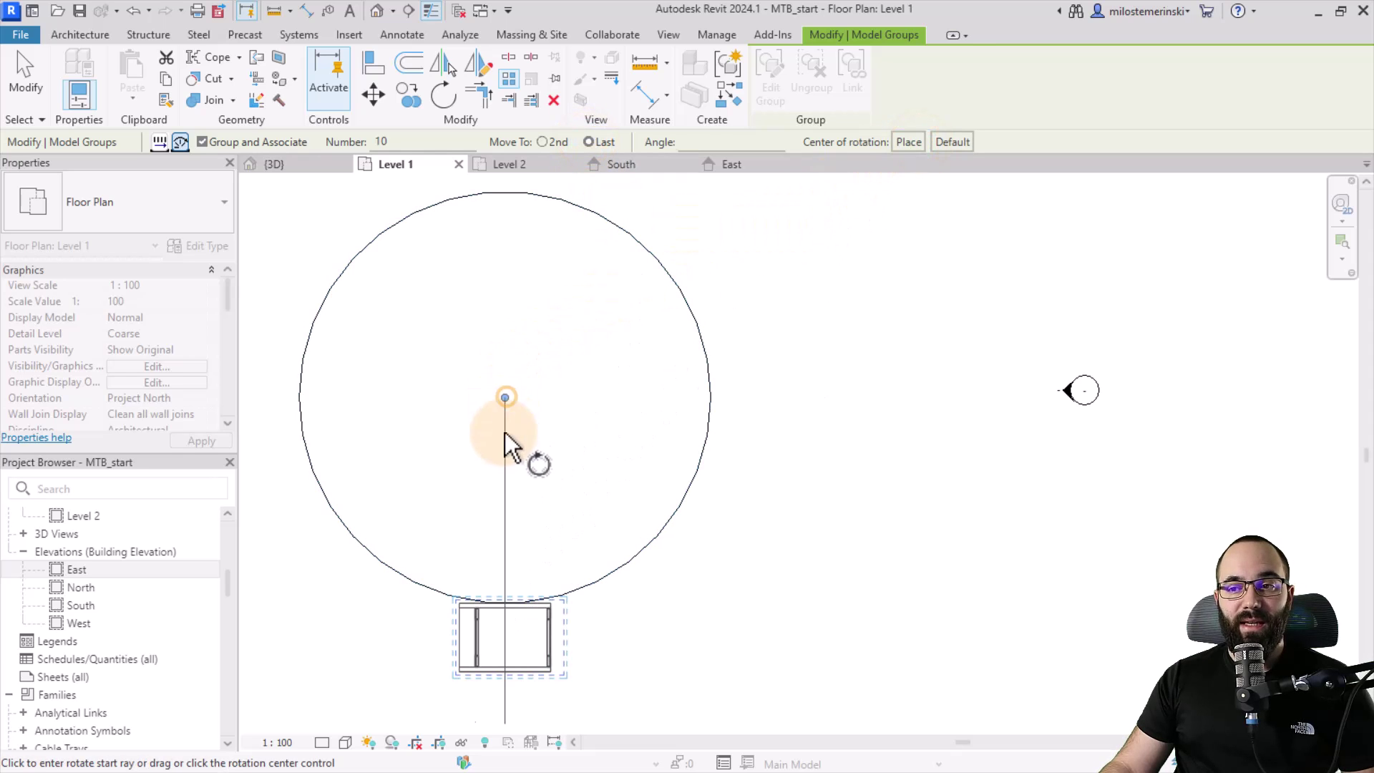
pyautogui.click(722, 147)
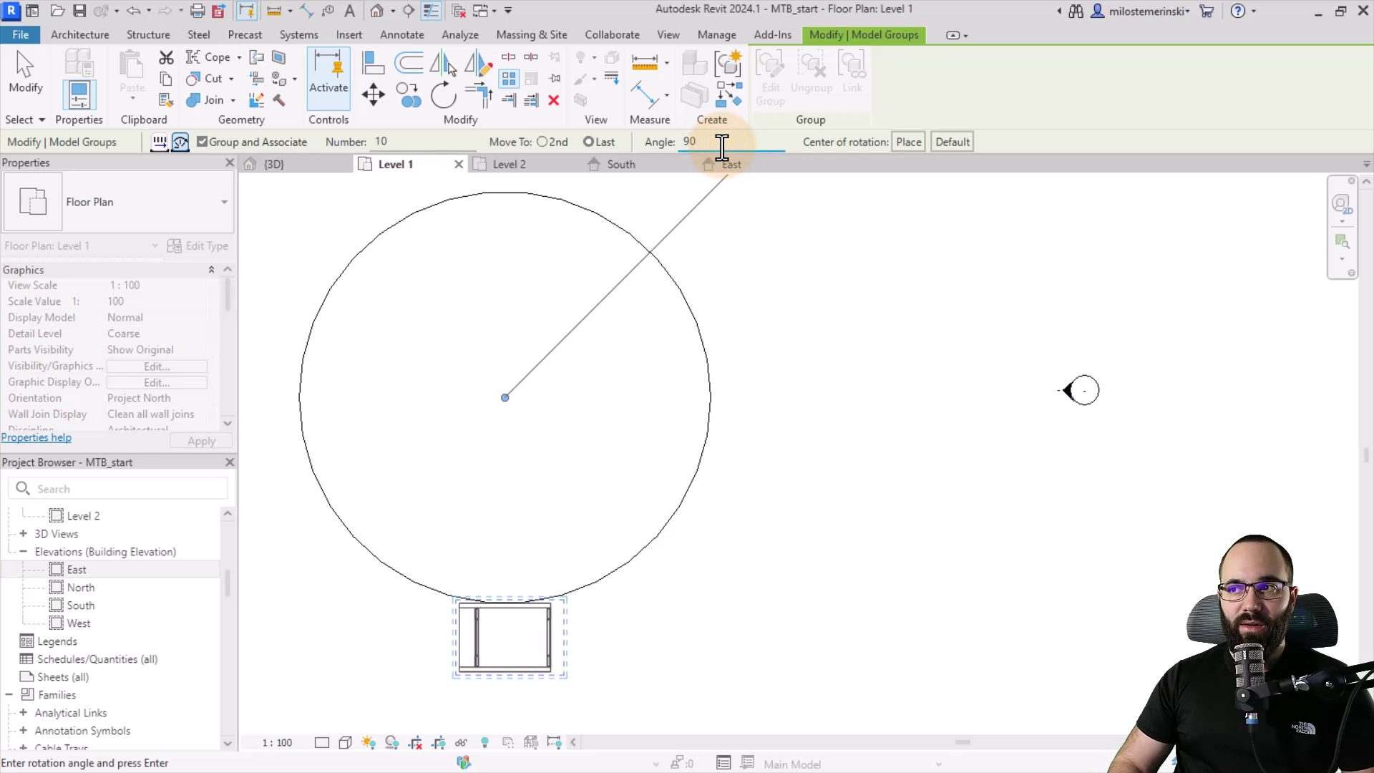
pyautogui.write('90')
pyautogui.press('Return')
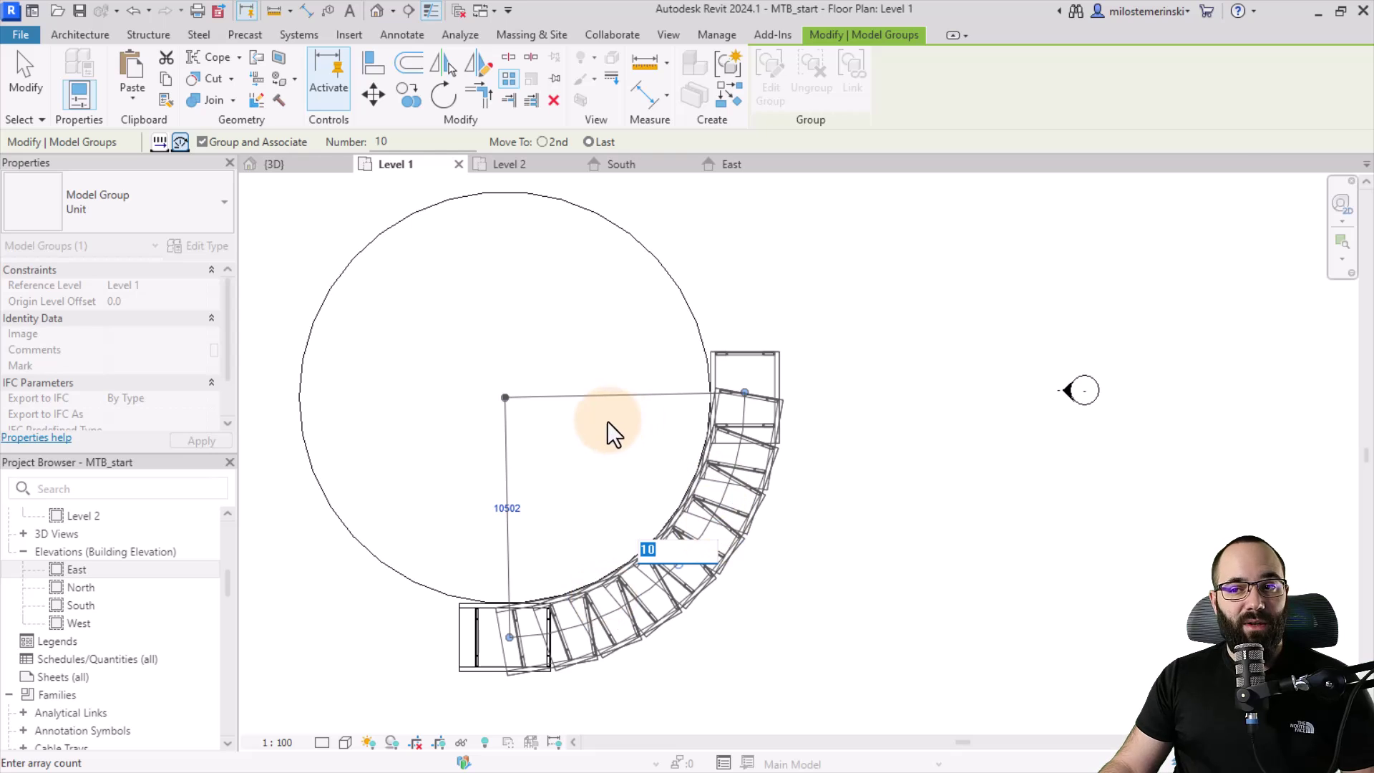
pyautogui.click(574, 434)
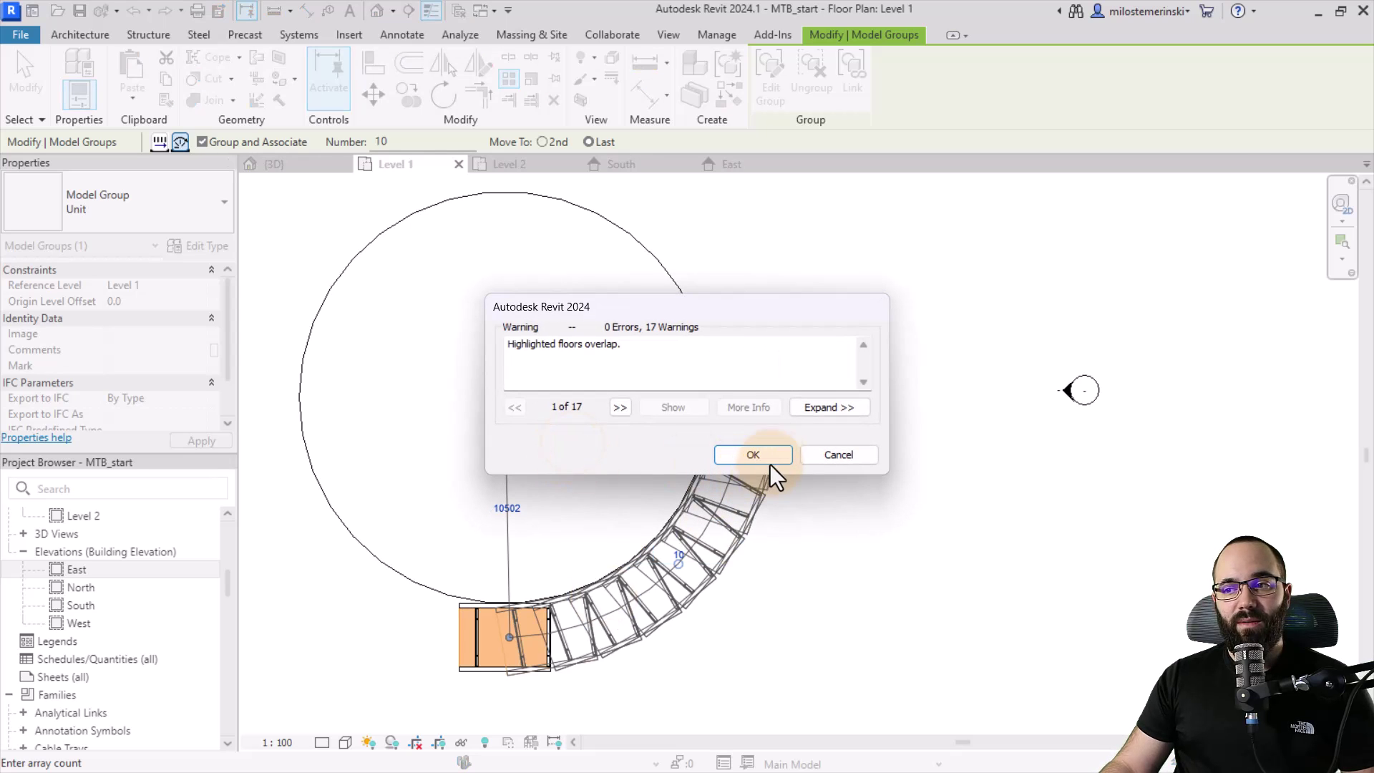
pyautogui.click(781, 458)
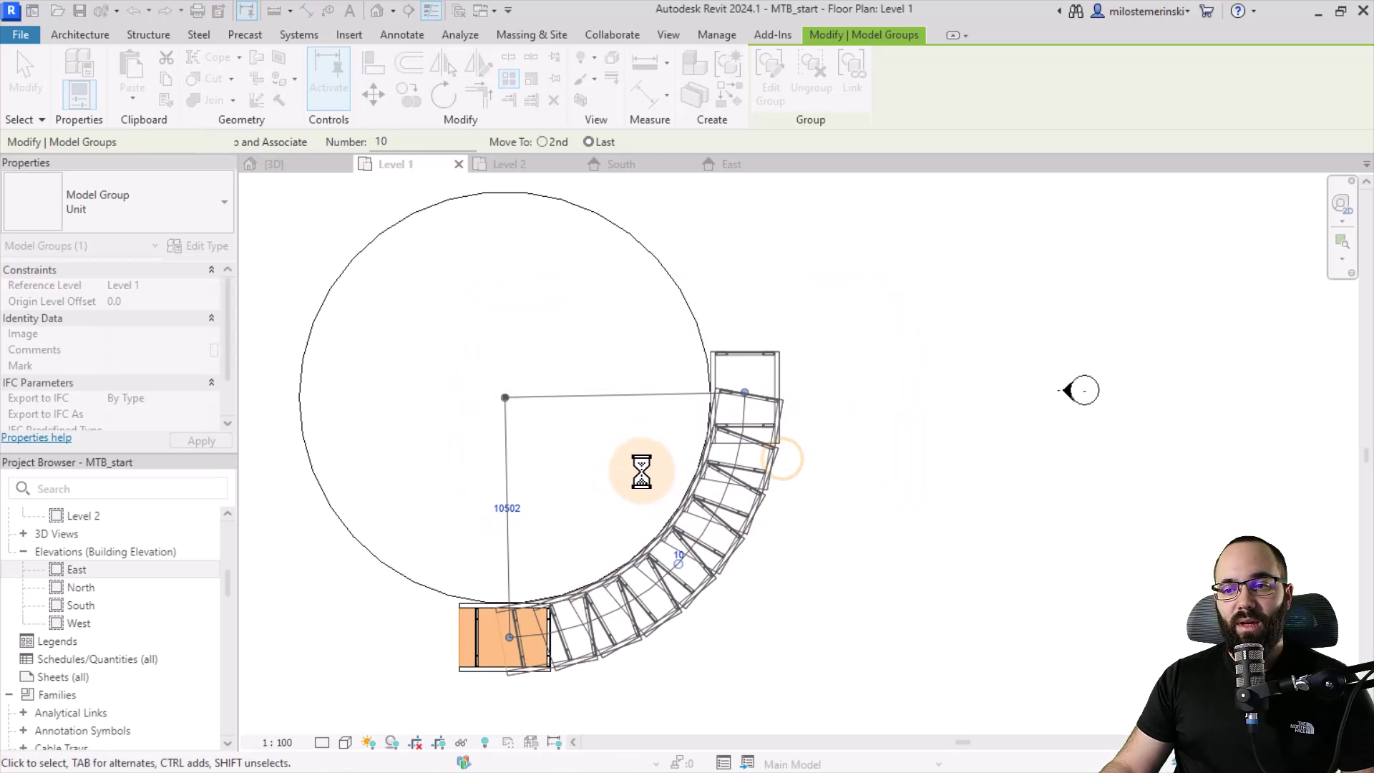
pyautogui.click(591, 278)
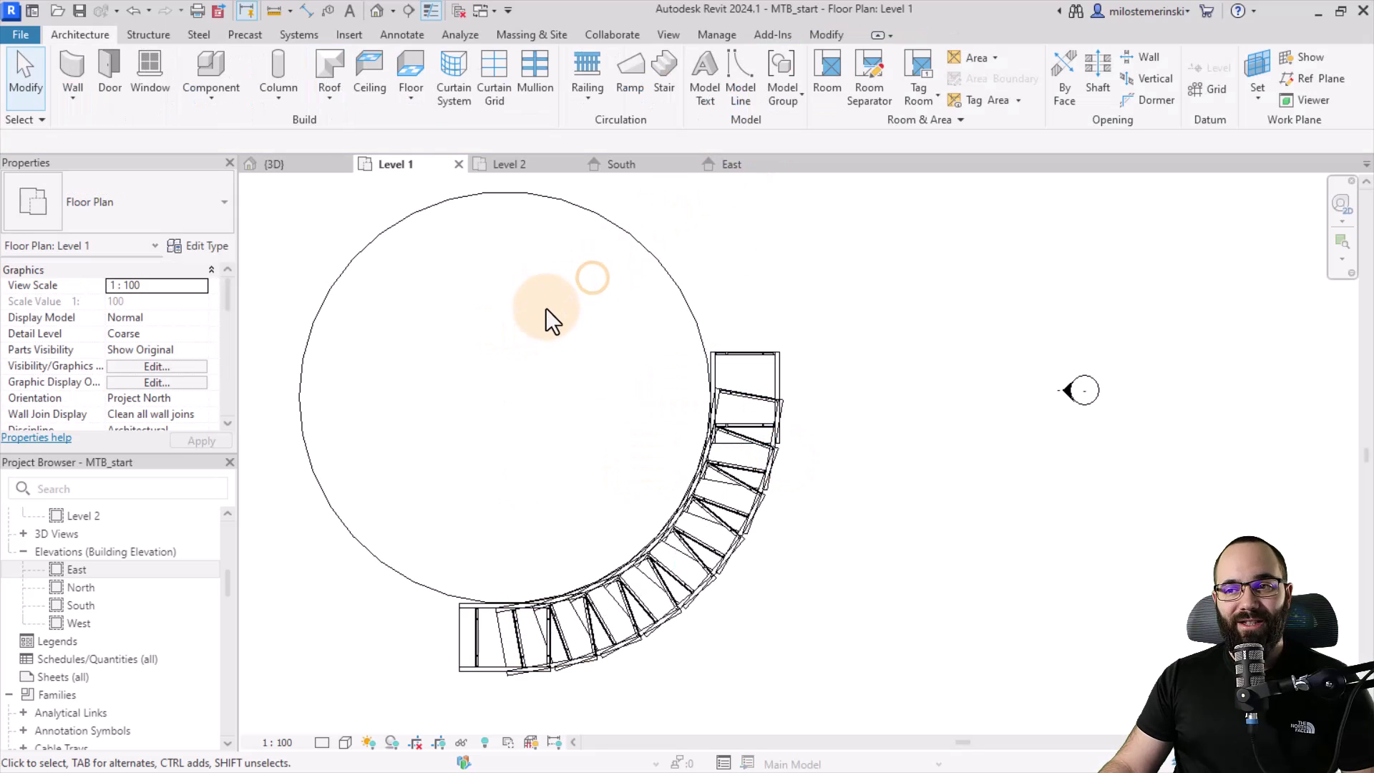
# Step: In 3D, set the end unit group's reference level to Level 2 and apply it
pyautogui.click(305, 165)
pyautogui.keyDown('shift'); pyautogui.moveTo(565, 359); pyautogui.dragTo(641, 594, button='middle'); pyautogui.keyUp('shift')
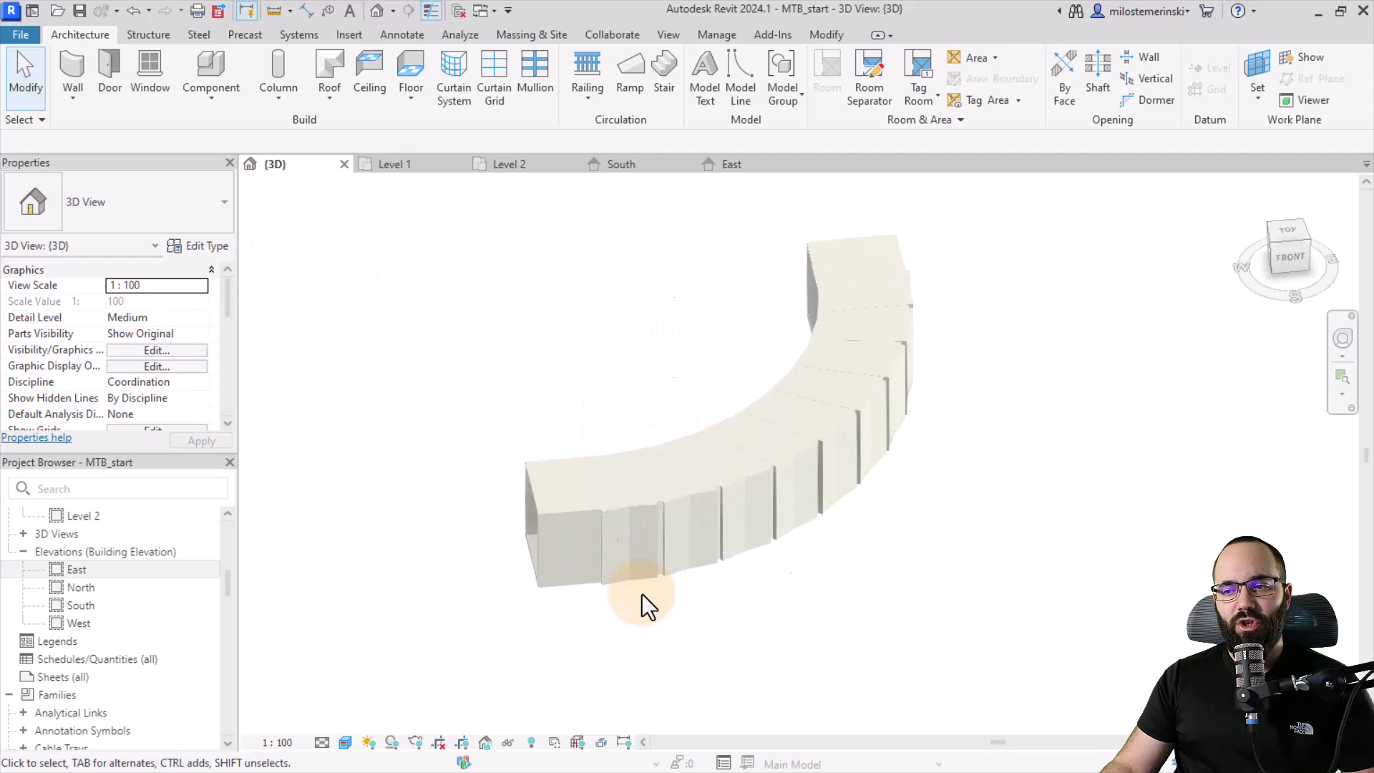
pyautogui.click(659, 577)
pyautogui.click(608, 627)
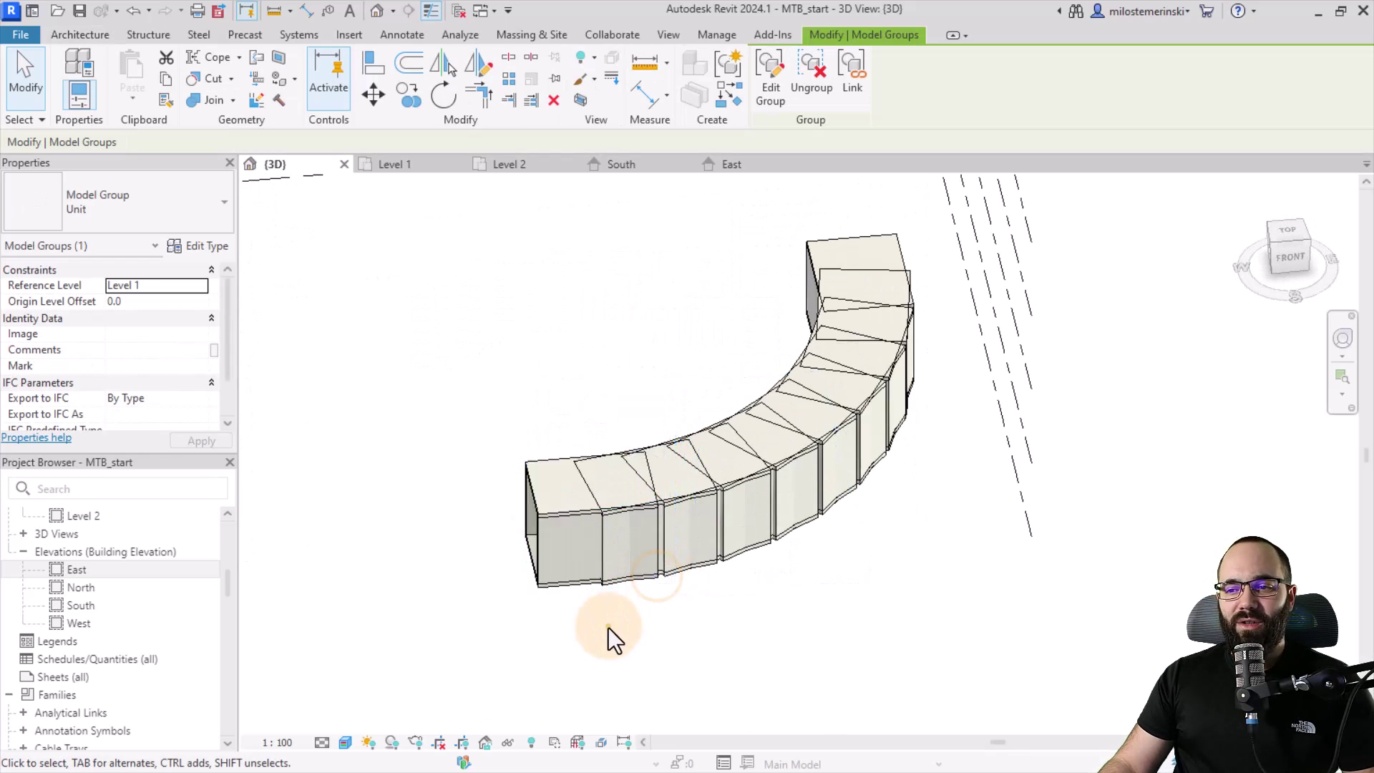
pyautogui.scroll(5, 607, 569)
pyautogui.click(598, 571)
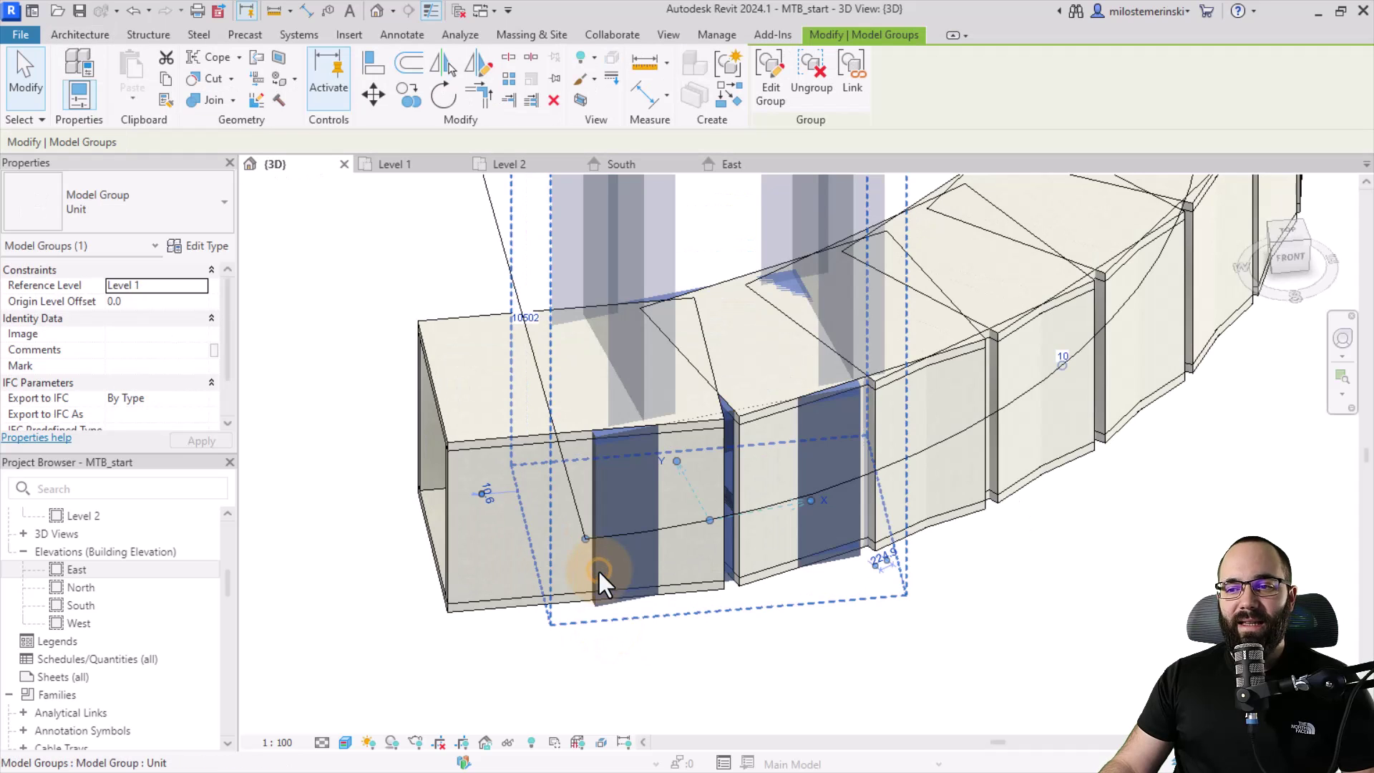
pyautogui.scroll(-5, 565, 564)
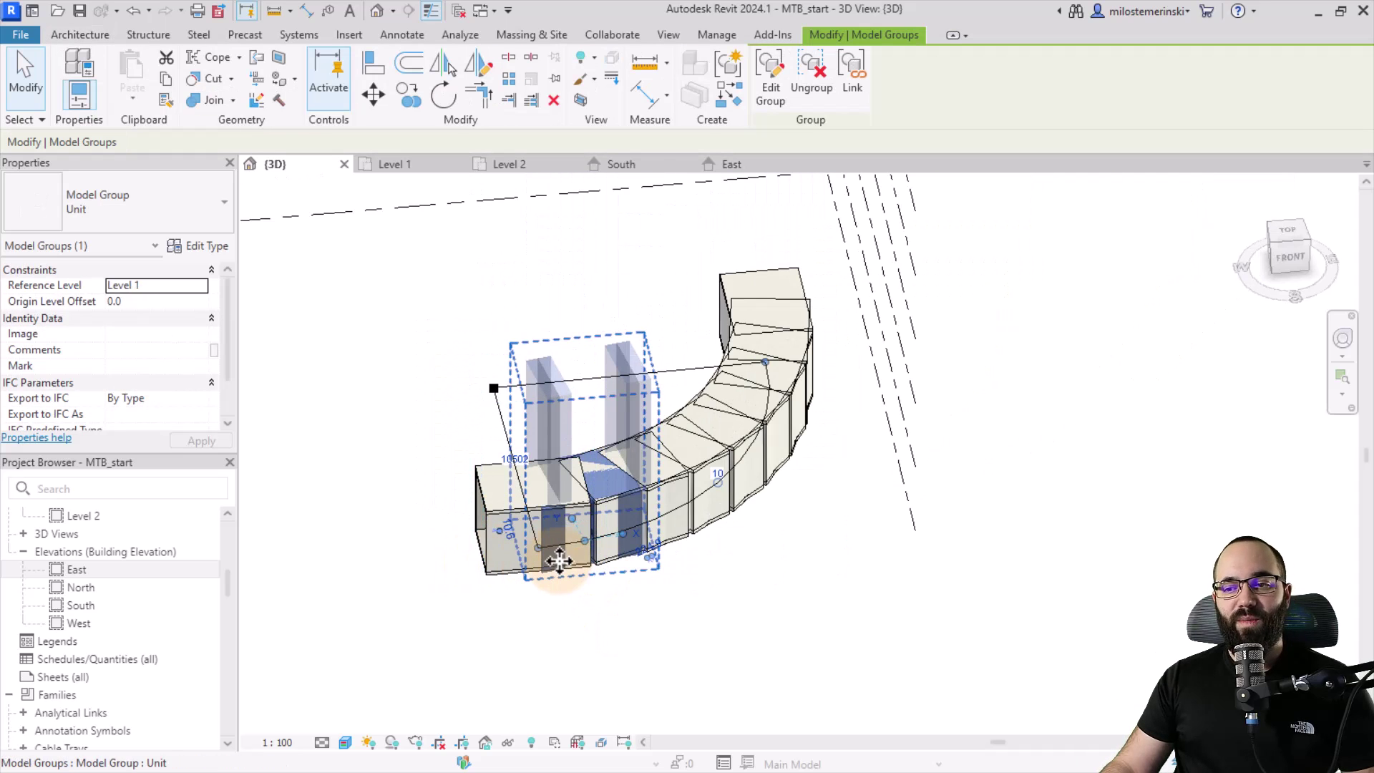
pyautogui.click(201, 290)
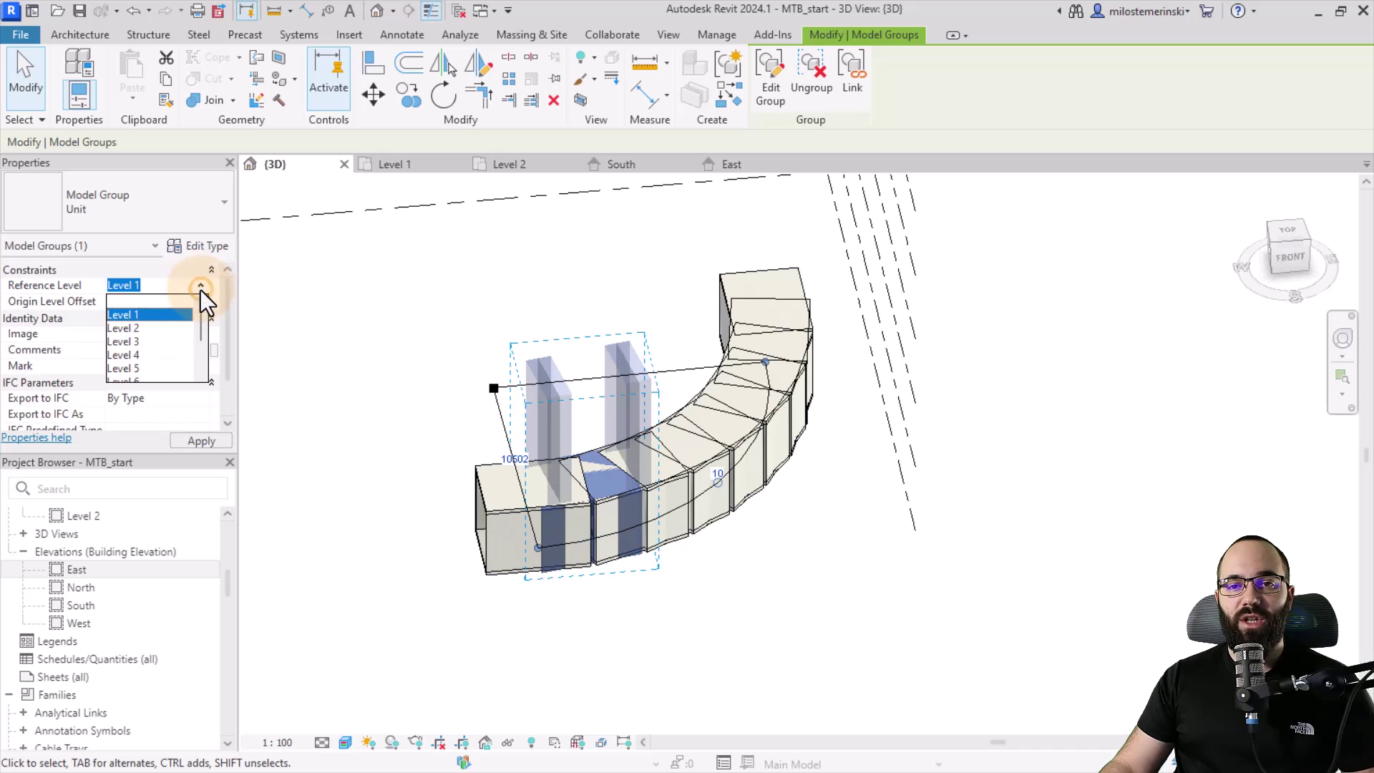
pyautogui.click(143, 329)
pyautogui.click(201, 440)
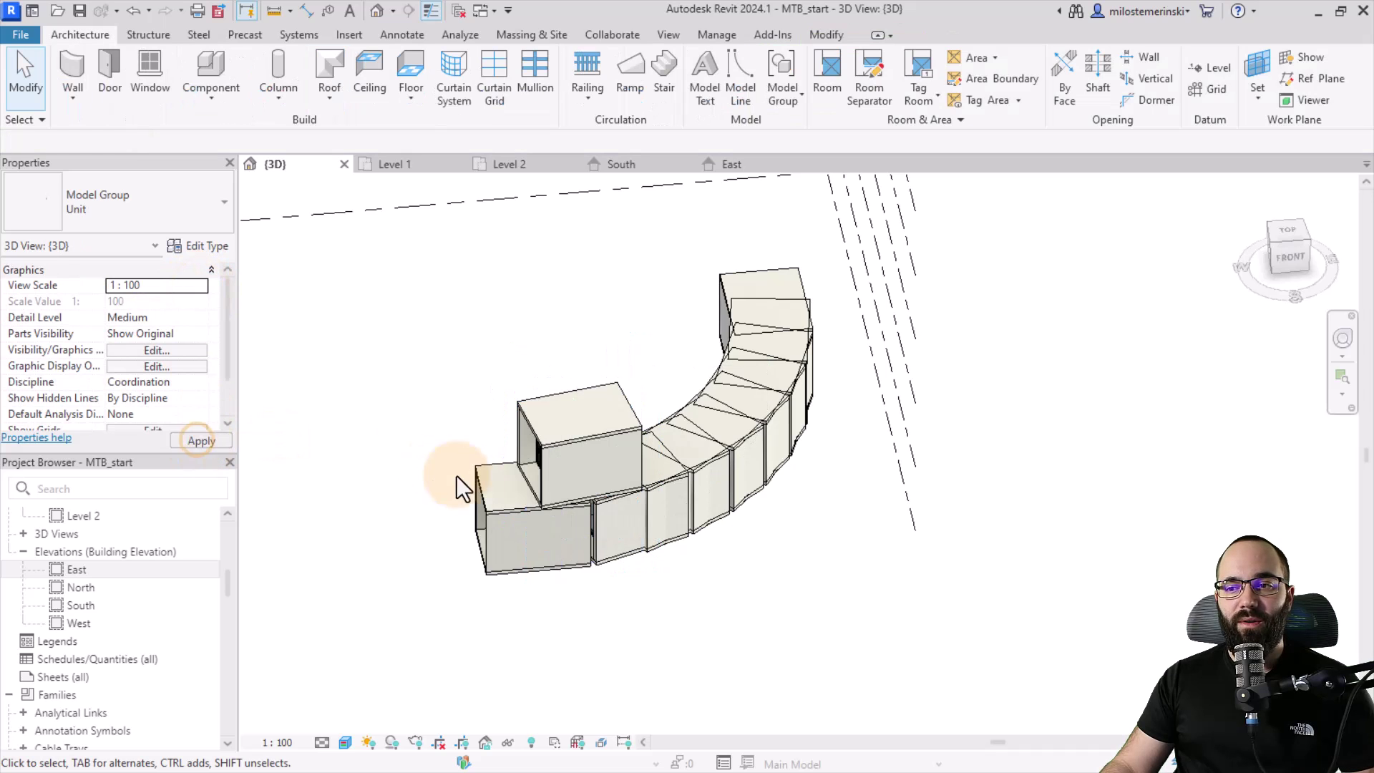
pyautogui.click(663, 646)
# Step: Raise the next two unit groups in the arc to Level 3 and Level 4
pyautogui.click(619, 561)
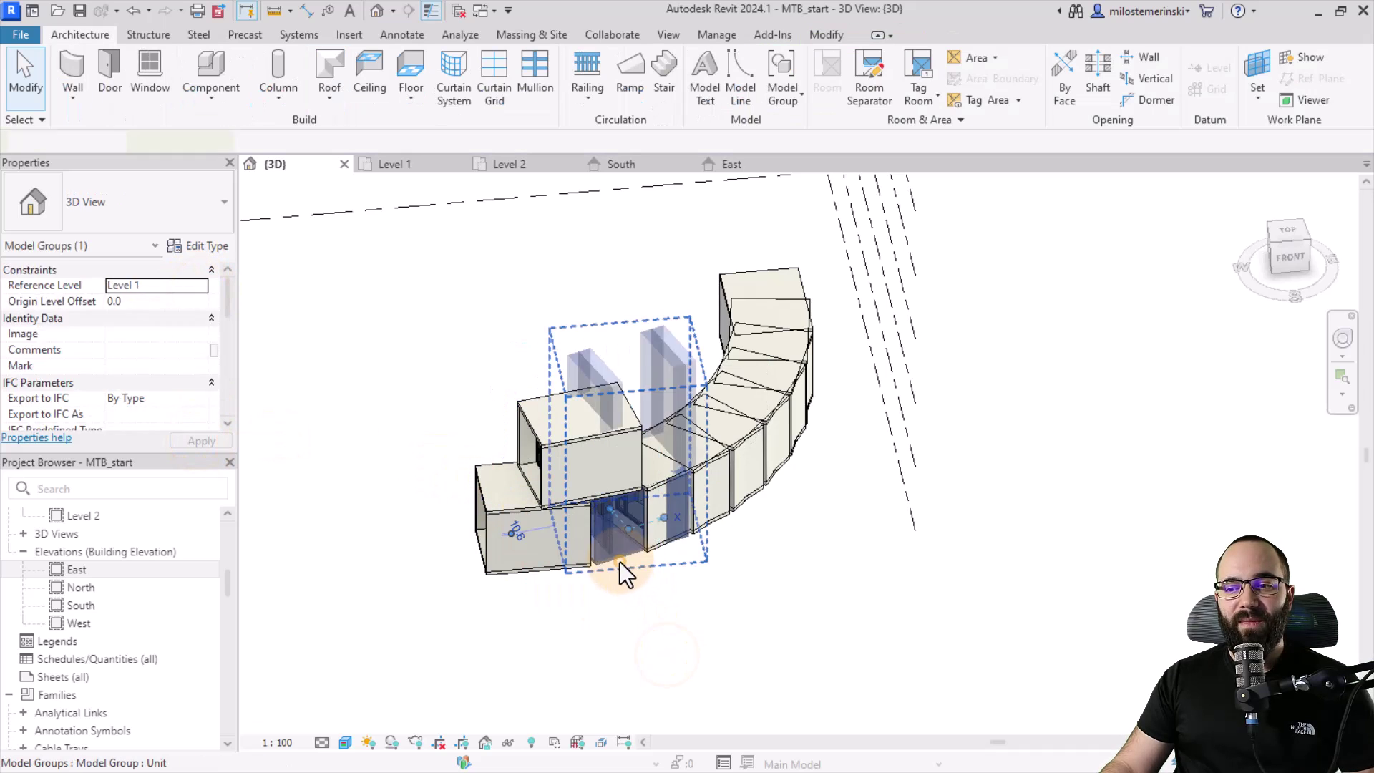
pyautogui.click(199, 288)
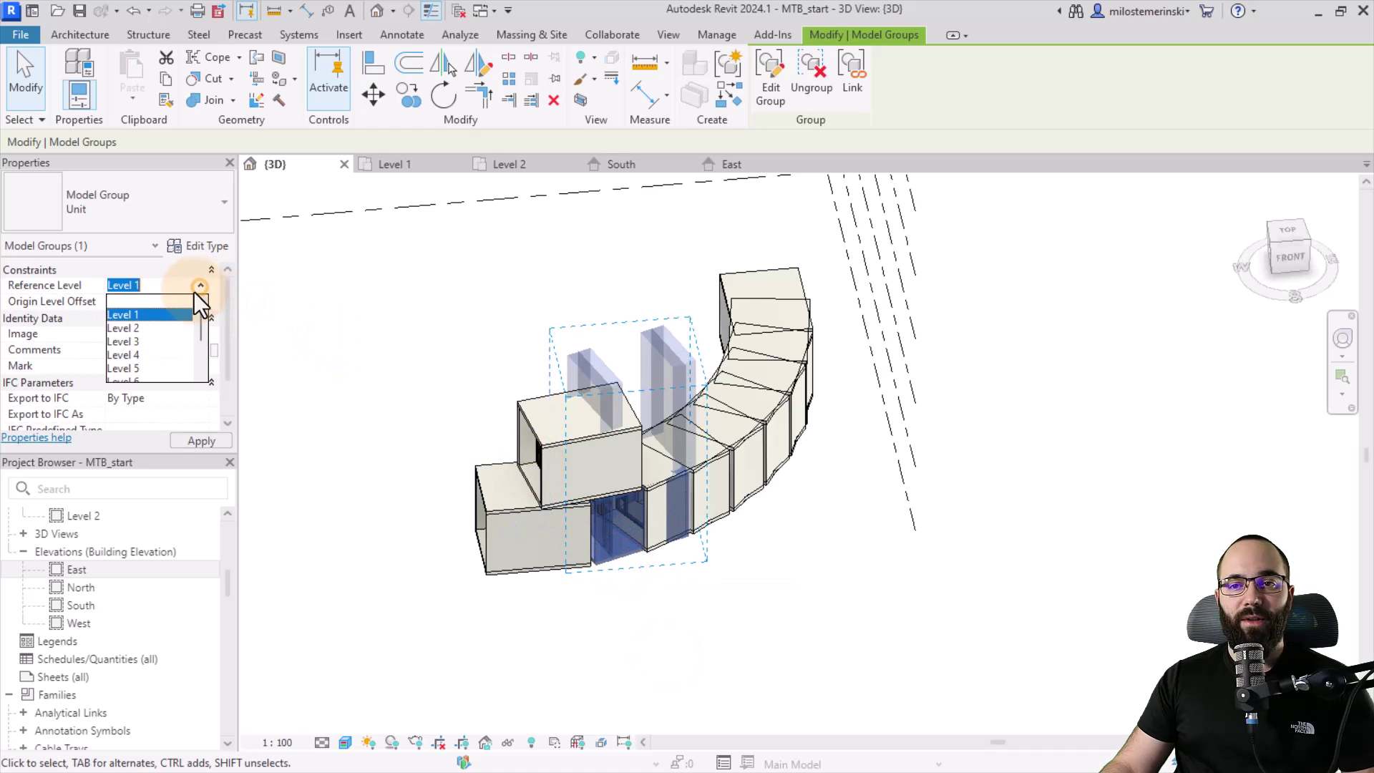
pyautogui.click(136, 344)
pyautogui.click(677, 633)
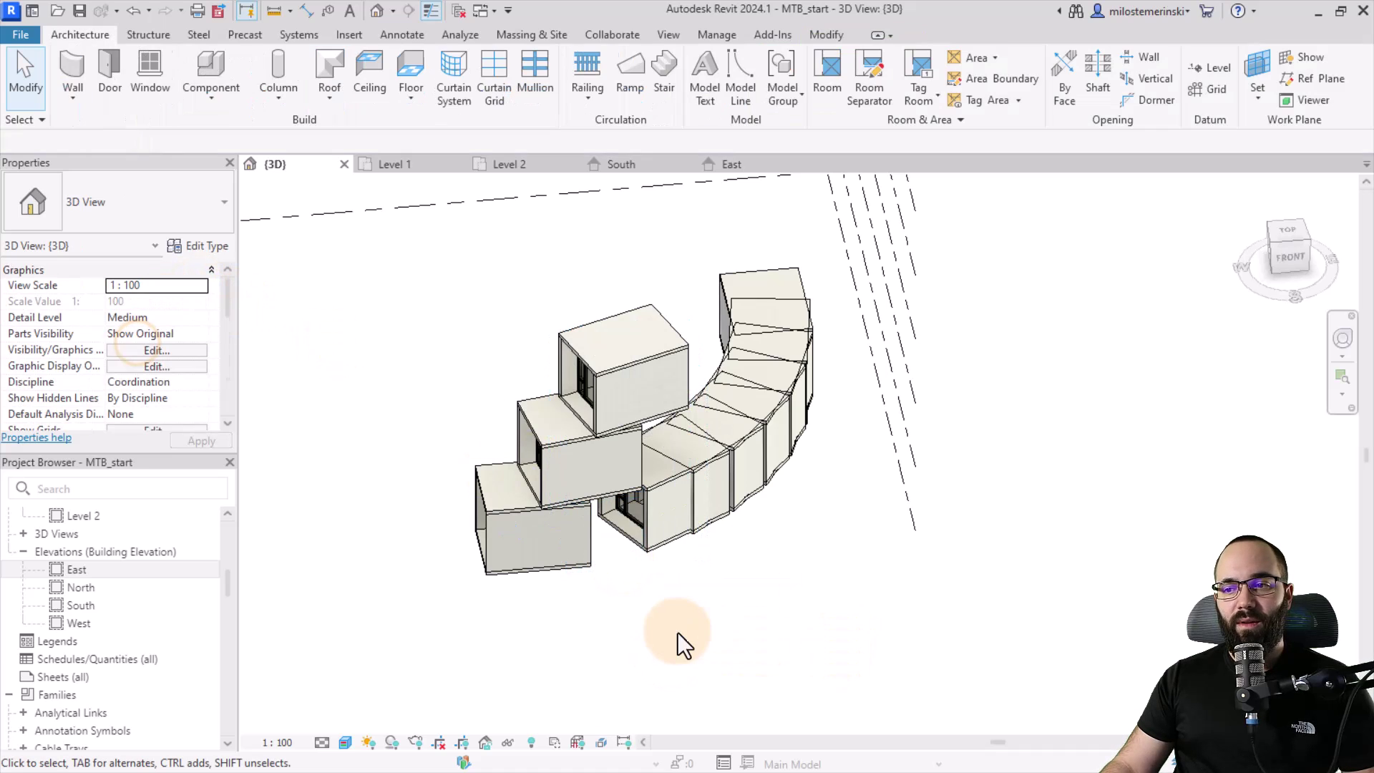
pyautogui.click(660, 545)
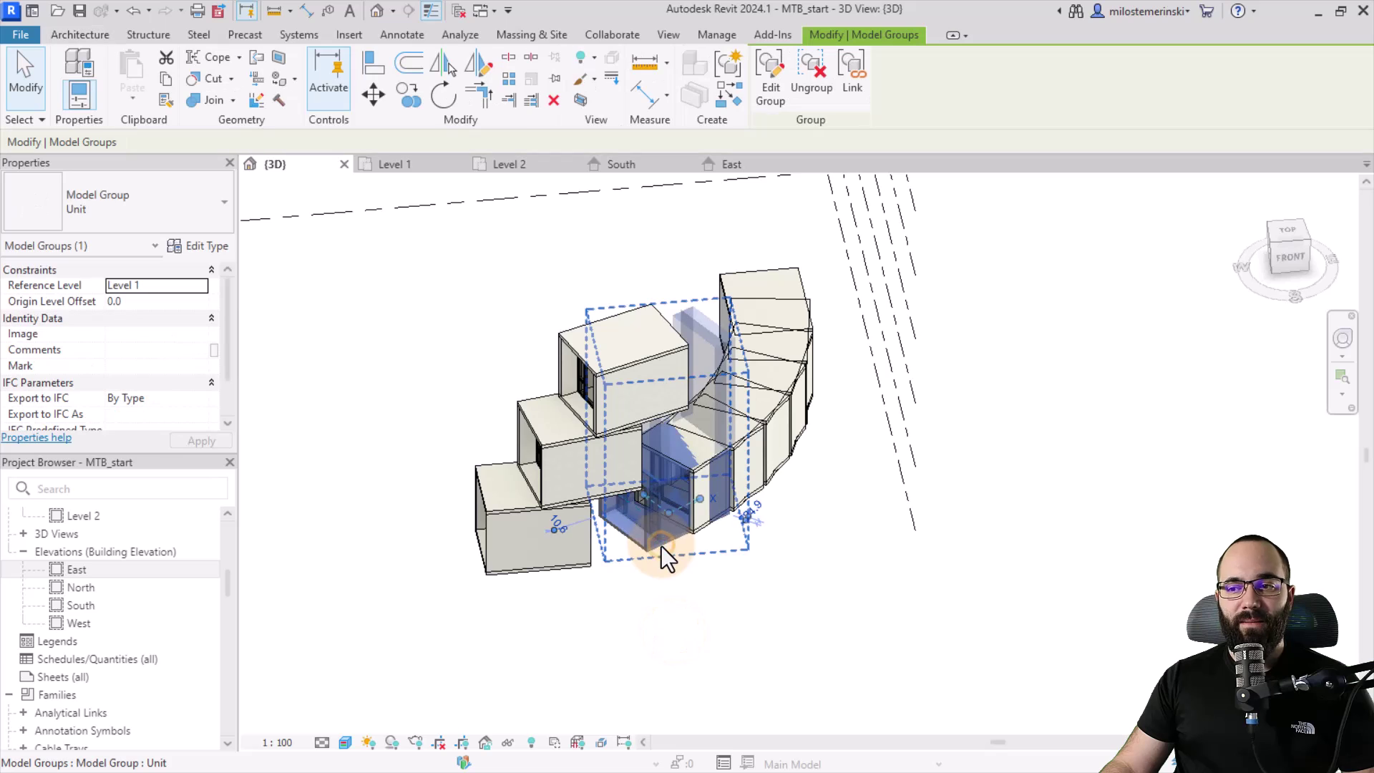
pyautogui.click(201, 287)
pyautogui.click(130, 355)
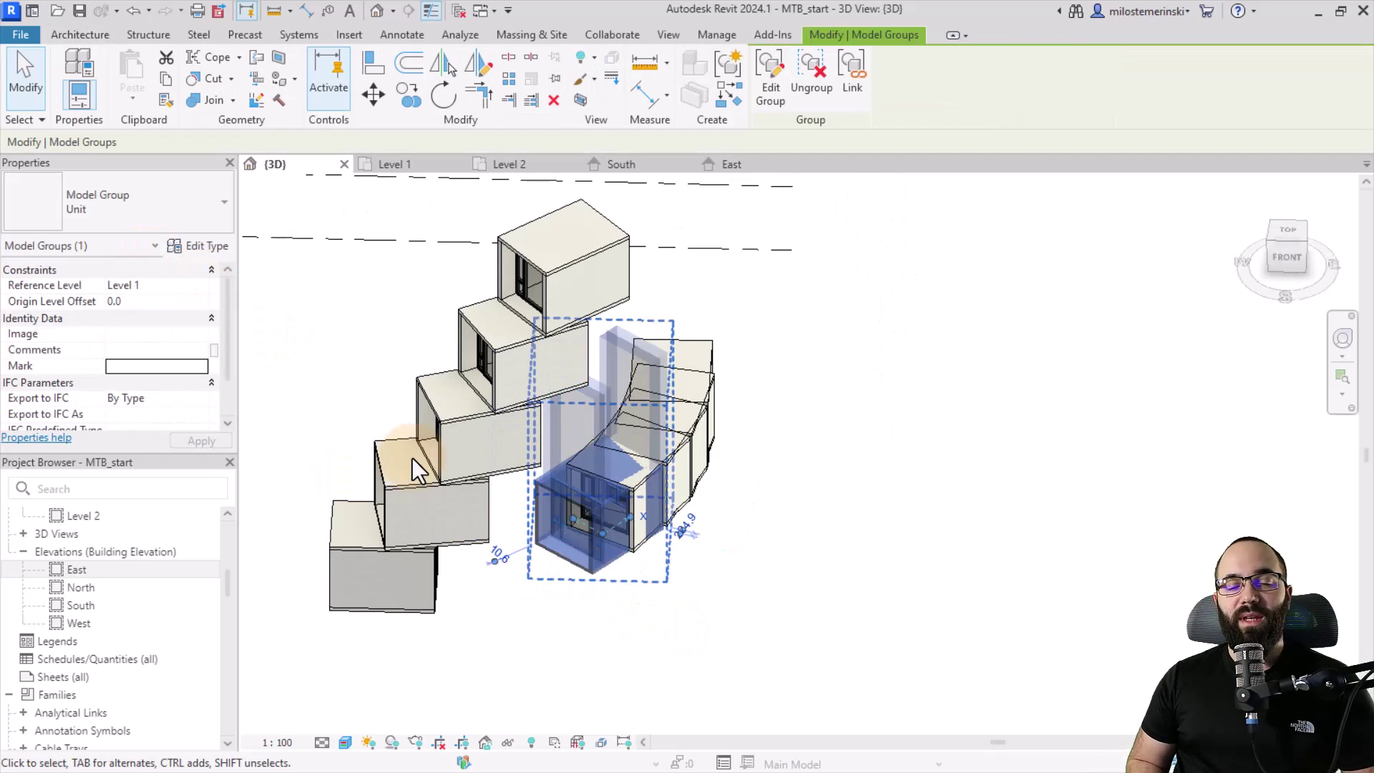
# Step: Raise the following unit groups one level each, continuing up through Level 8 and Level 9
pyautogui.click(157, 285)
pyautogui.click(169, 352)
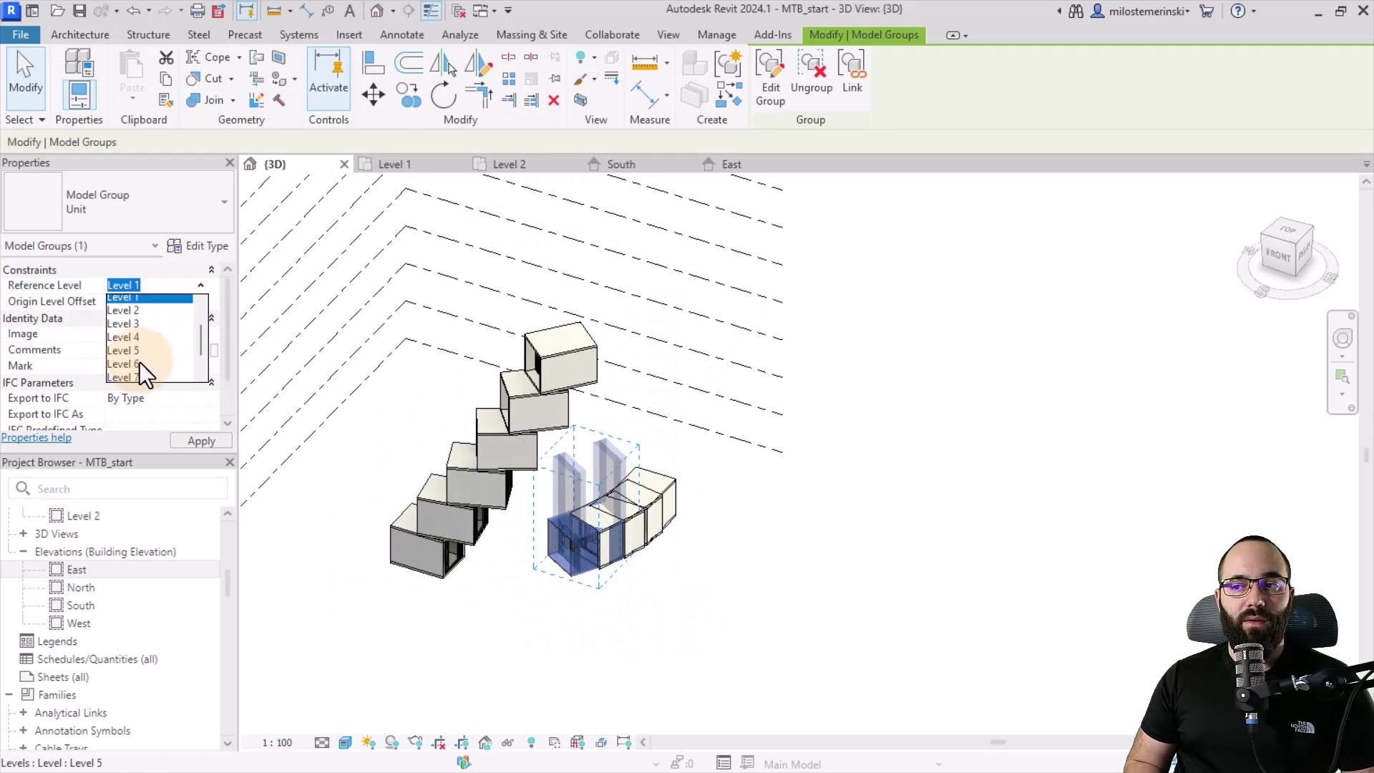
pyautogui.click(139, 362)
pyautogui.click(201, 285)
pyautogui.click(130, 366)
pyautogui.click(200, 285)
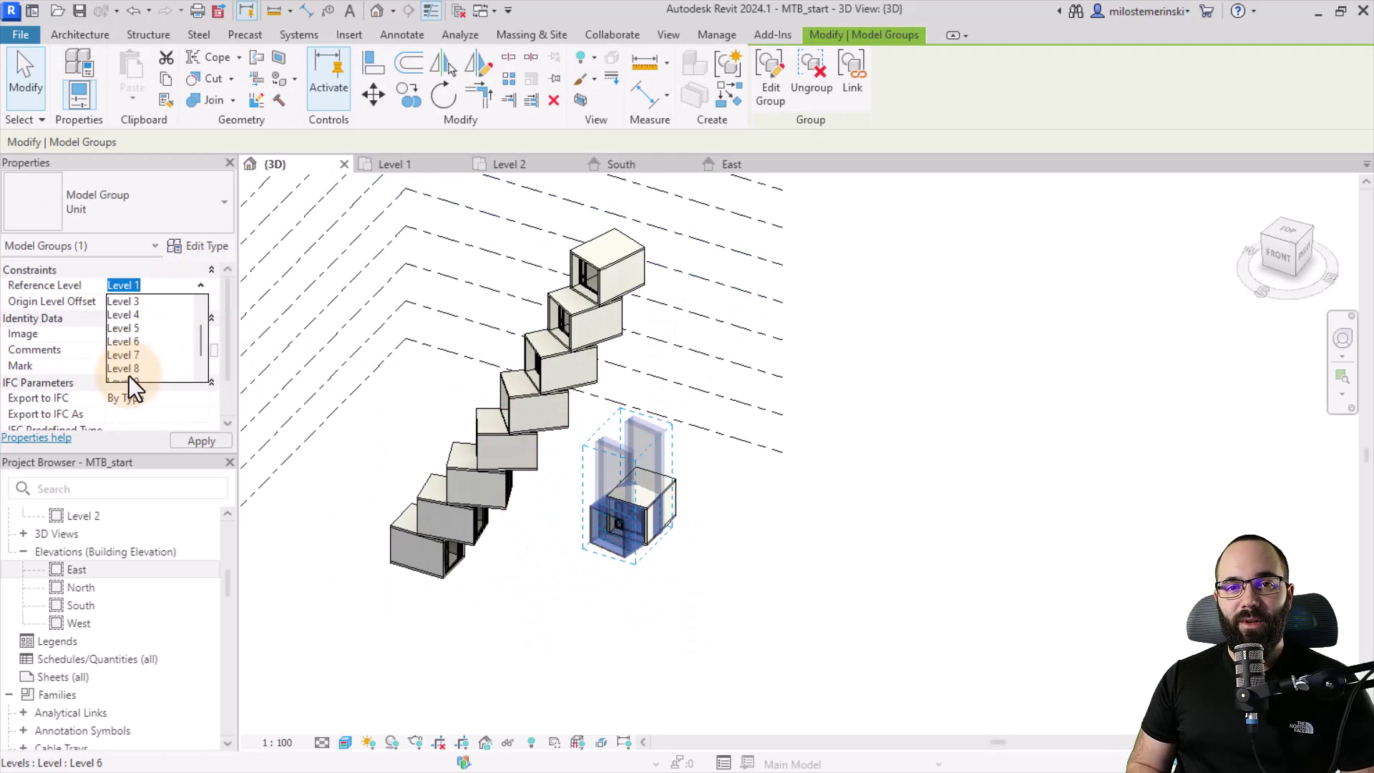
pyautogui.click(127, 375)
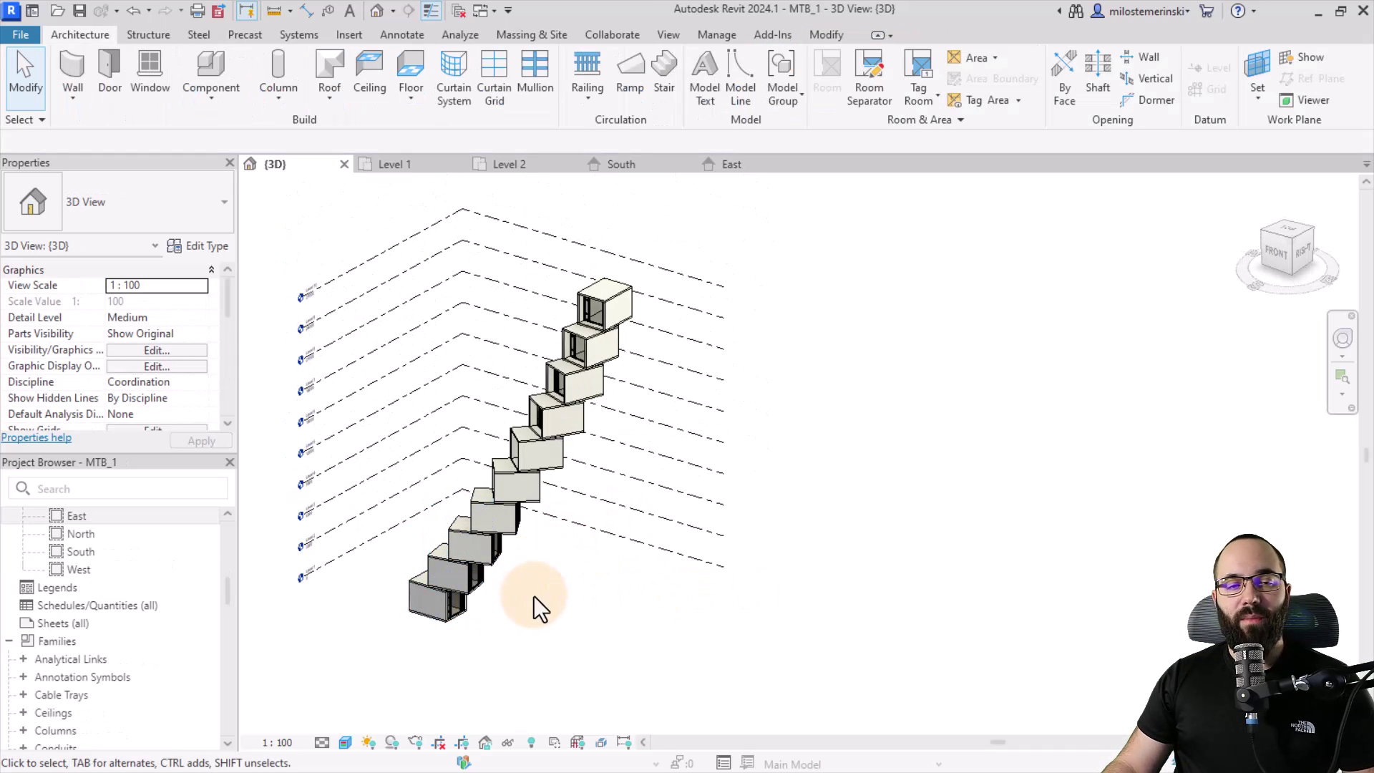
# Step: Open the Site floor plan and select the first unit group of the arc
pyautogui.scroll(5, 133, 572)
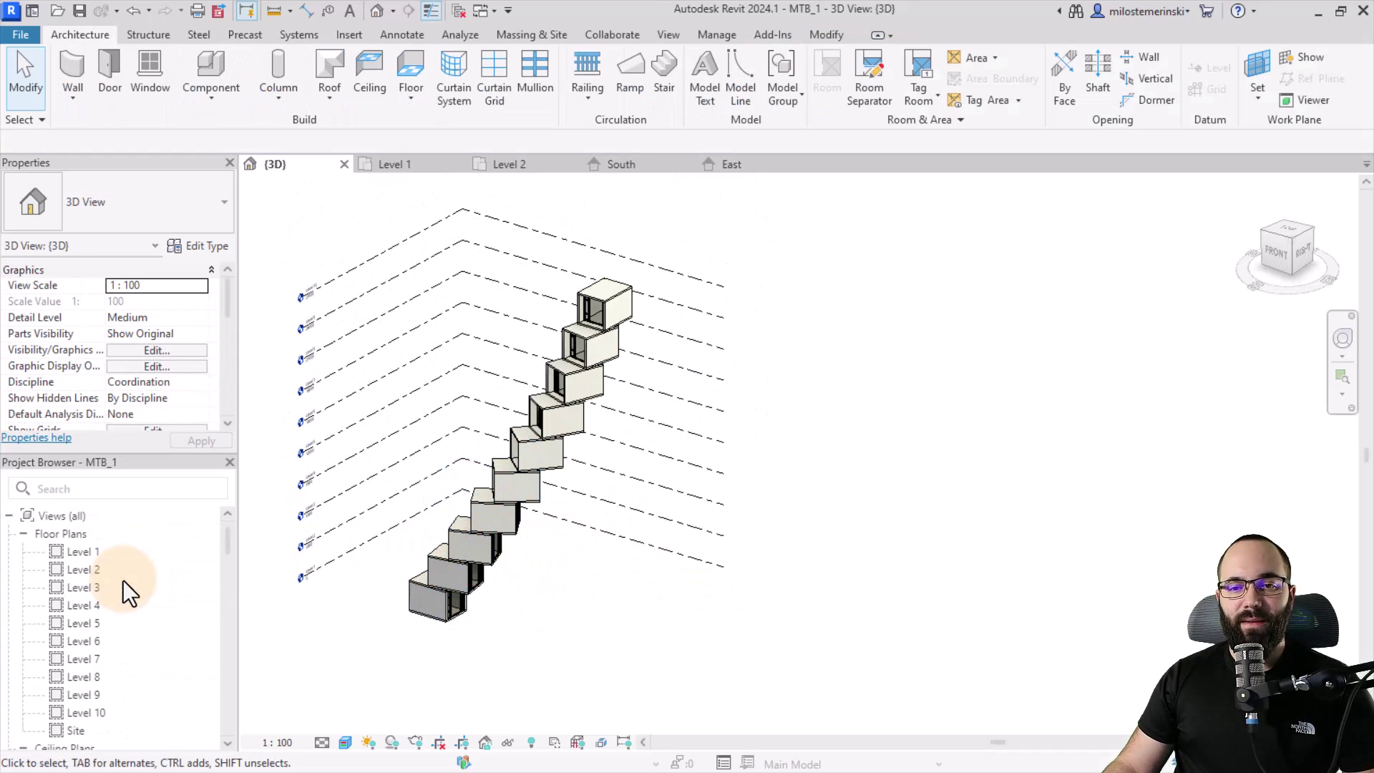
pyautogui.scroll(-4, 99, 580)
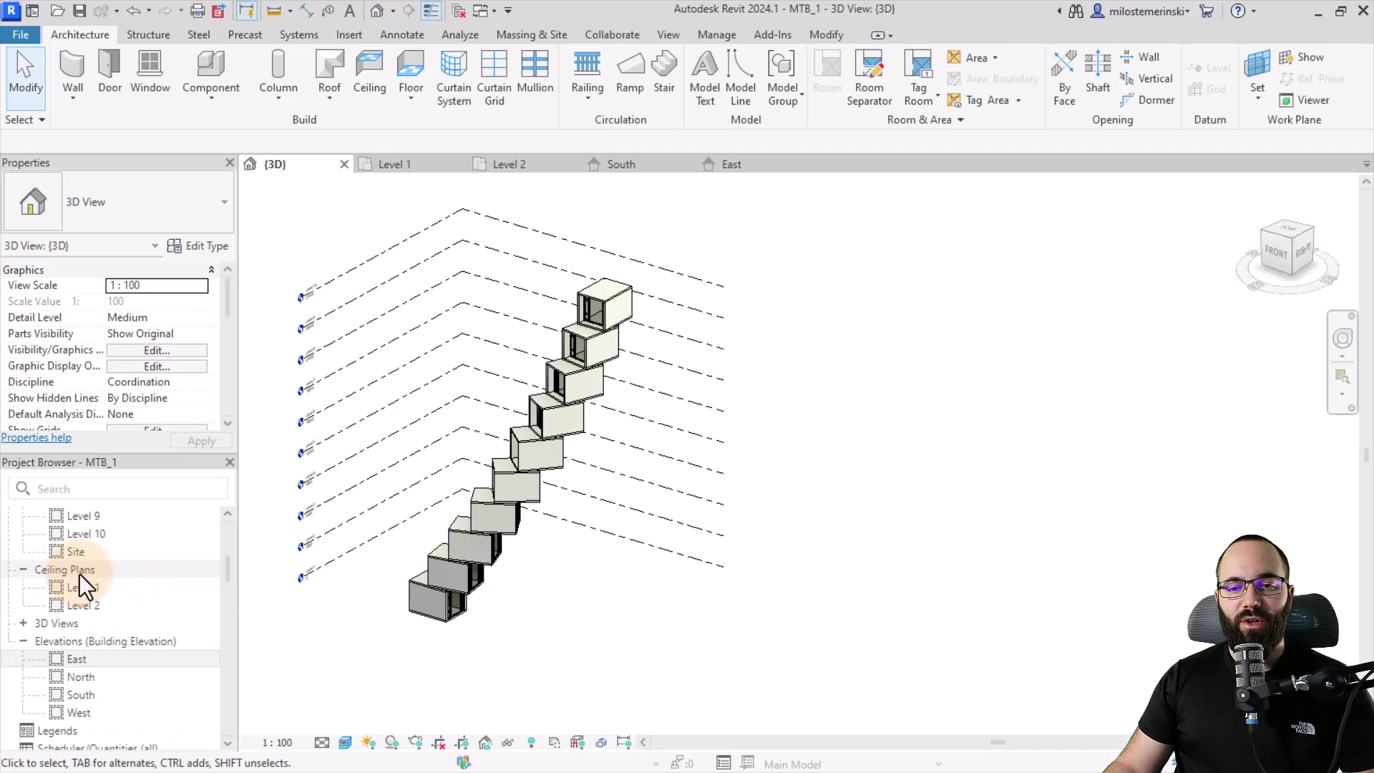
pyautogui.doubleClick(73, 551)
pyautogui.moveTo(828, 587); pyautogui.dragTo(554, 564, button='middle')
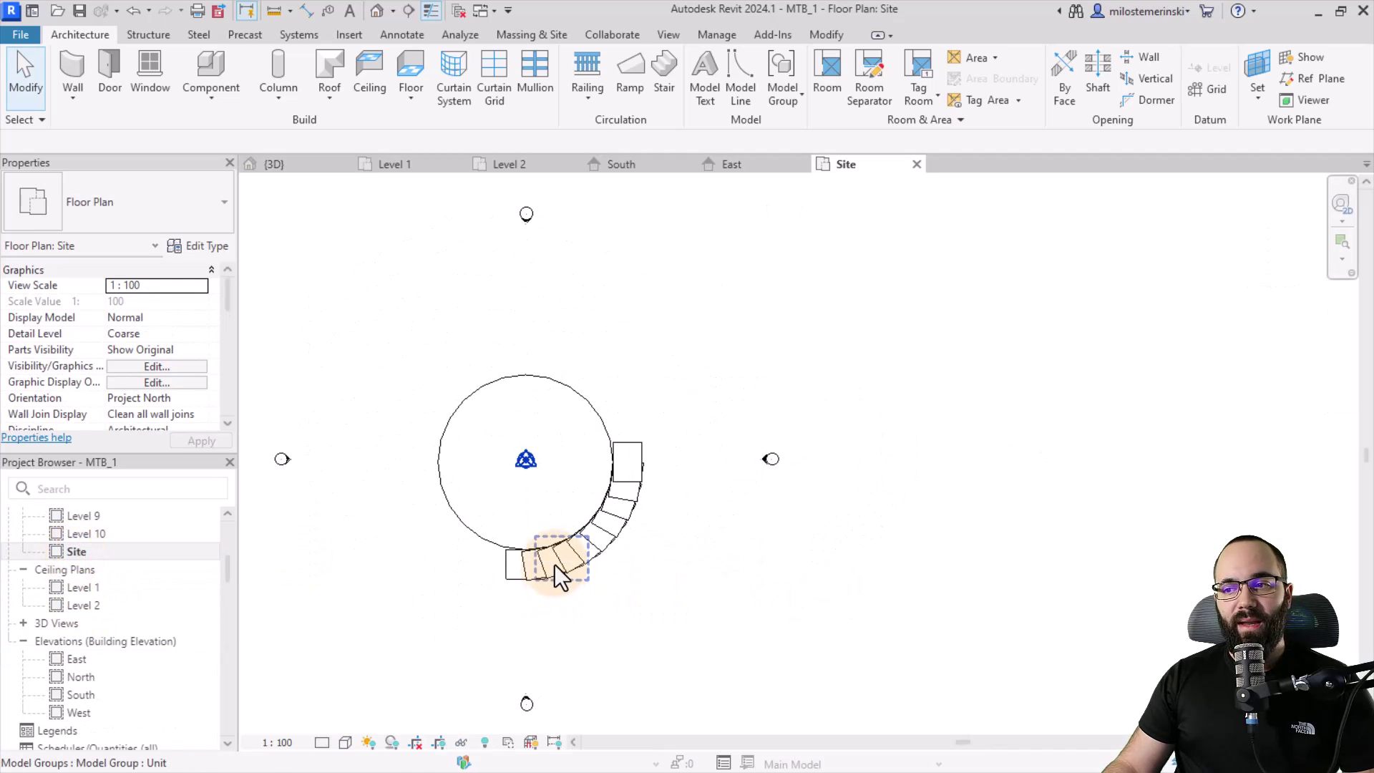
pyautogui.scroll(3, 554, 564)
pyautogui.scroll(2, 481, 610)
pyautogui.click(464, 606)
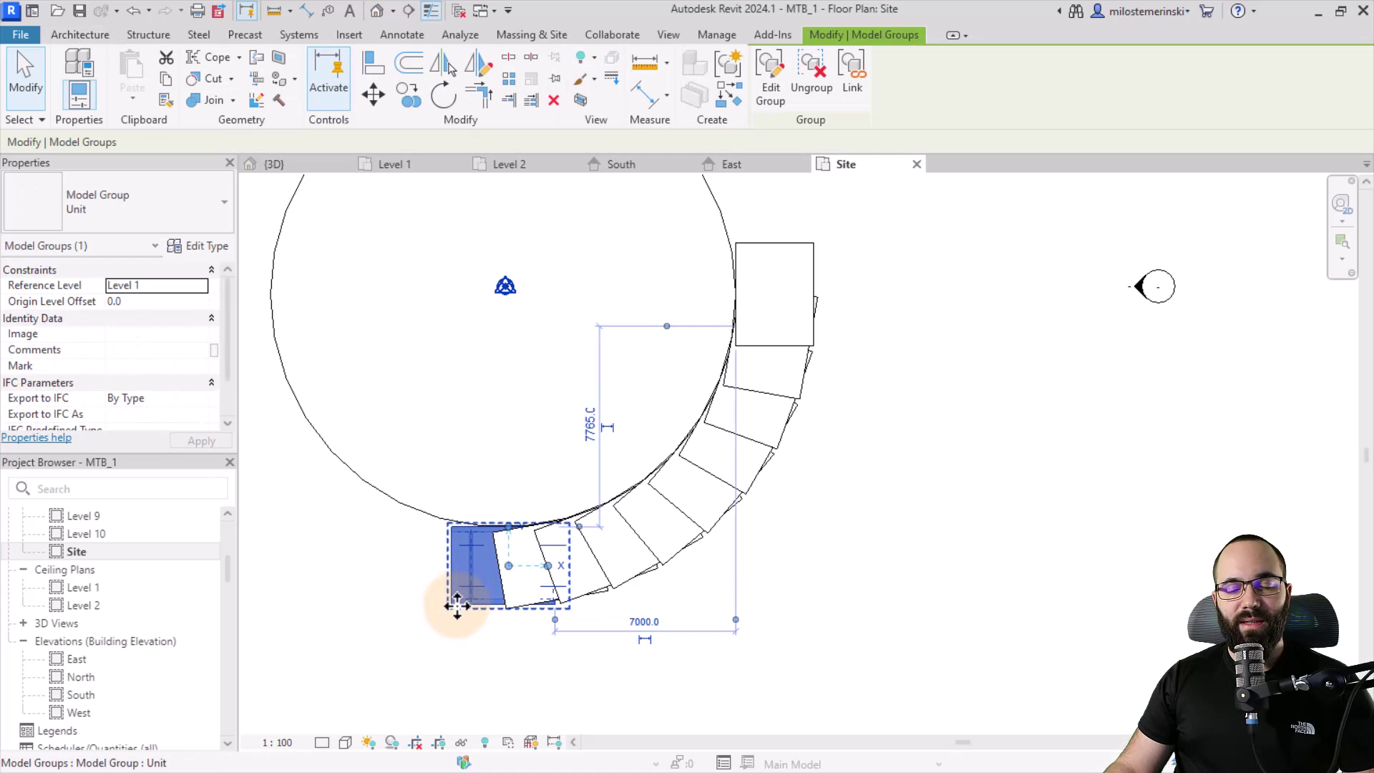
# Step: Rotate the first unit group 22° about the unit's bottom corner
pyautogui.click(445, 102)
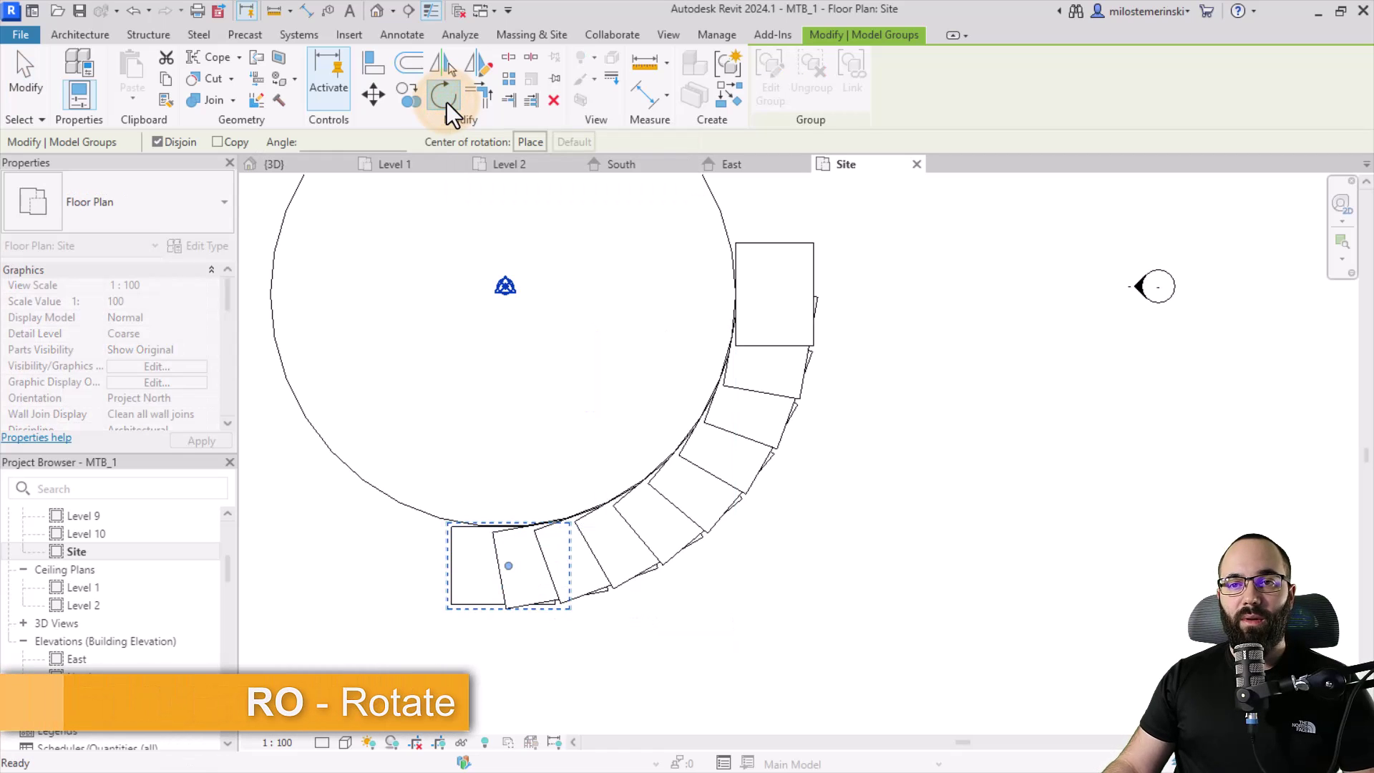
pyautogui.click(521, 140)
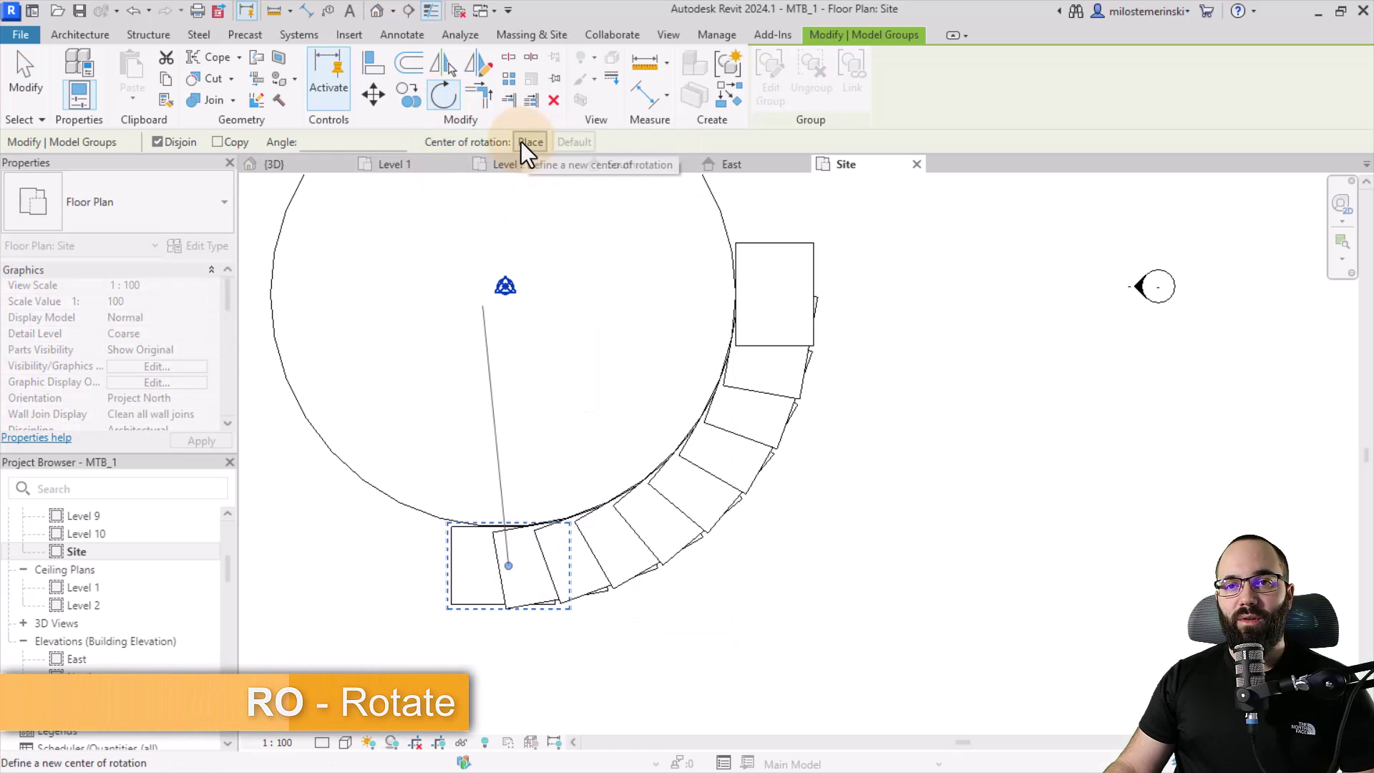
pyautogui.click(491, 602)
pyautogui.scroll(2, 588, 632)
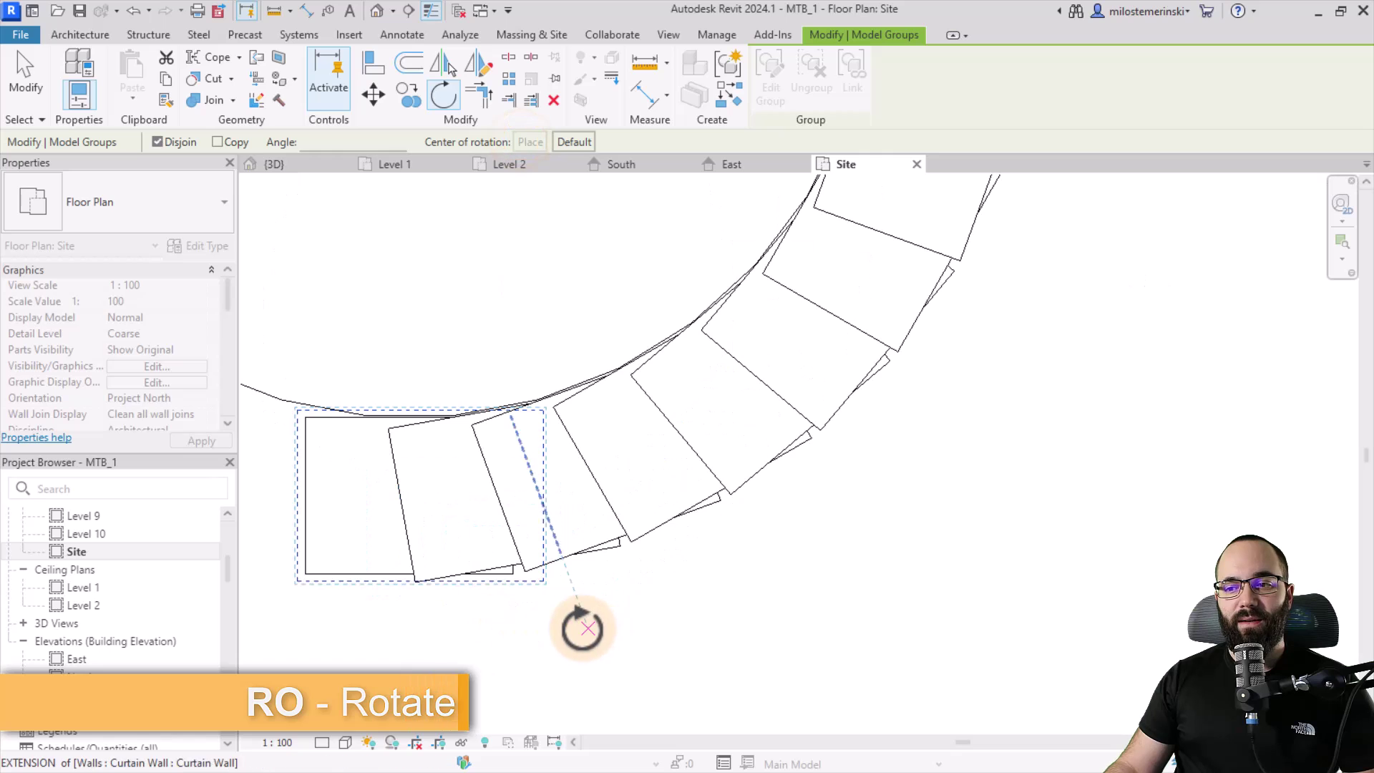
pyautogui.click(512, 574)
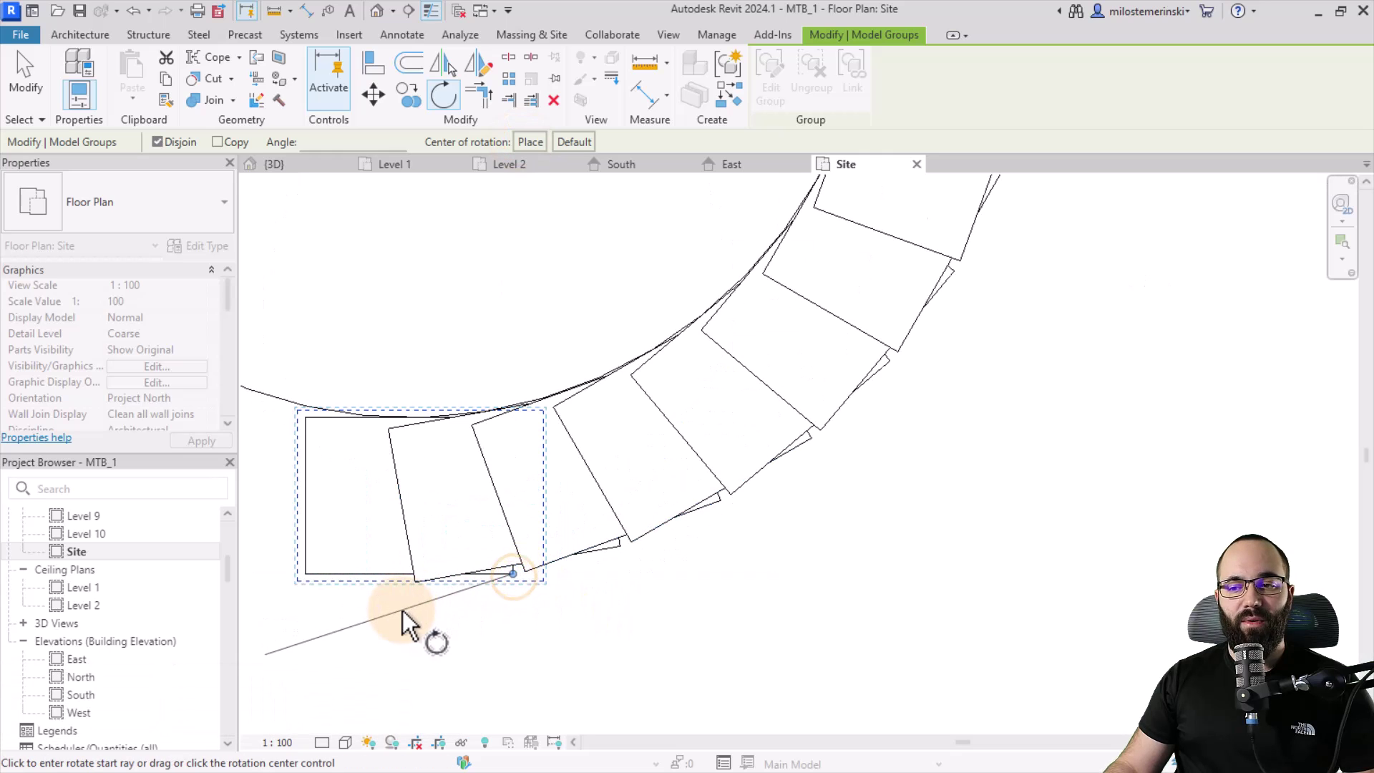
pyautogui.moveTo(402, 609); pyautogui.dragTo(604, 641, button='middle')
pyautogui.click(326, 143)
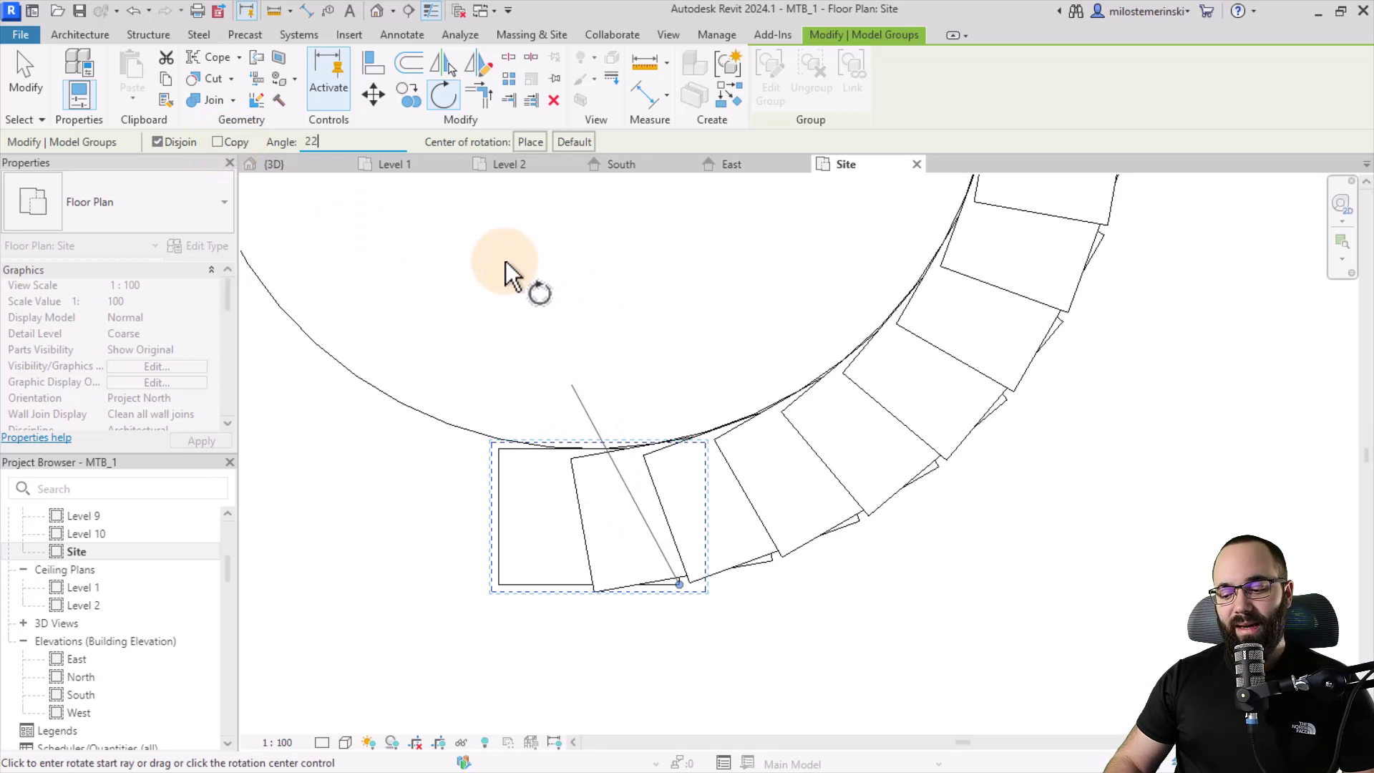
pyautogui.press('Return')
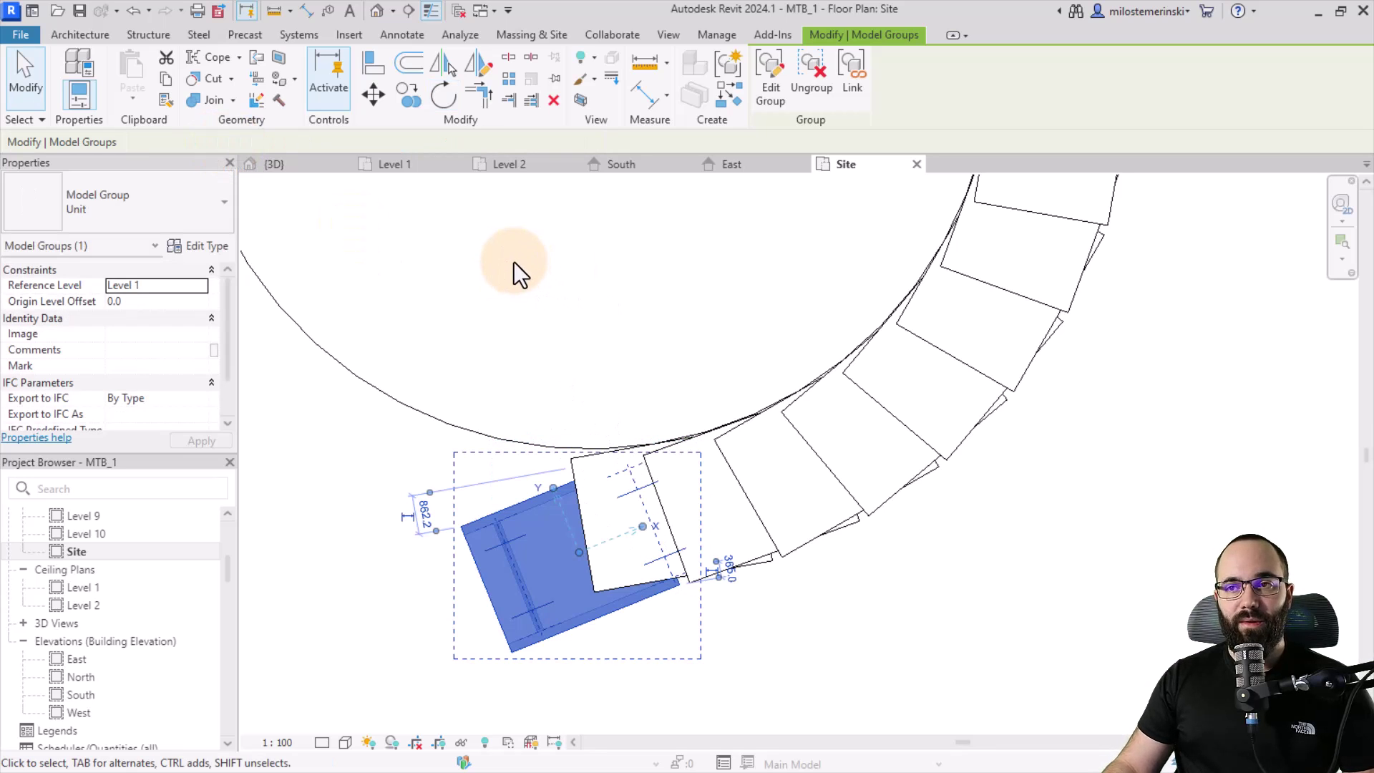
# Step: Rotate the Level 2 unit group 22° about the wall corner
pyautogui.click(579, 466)
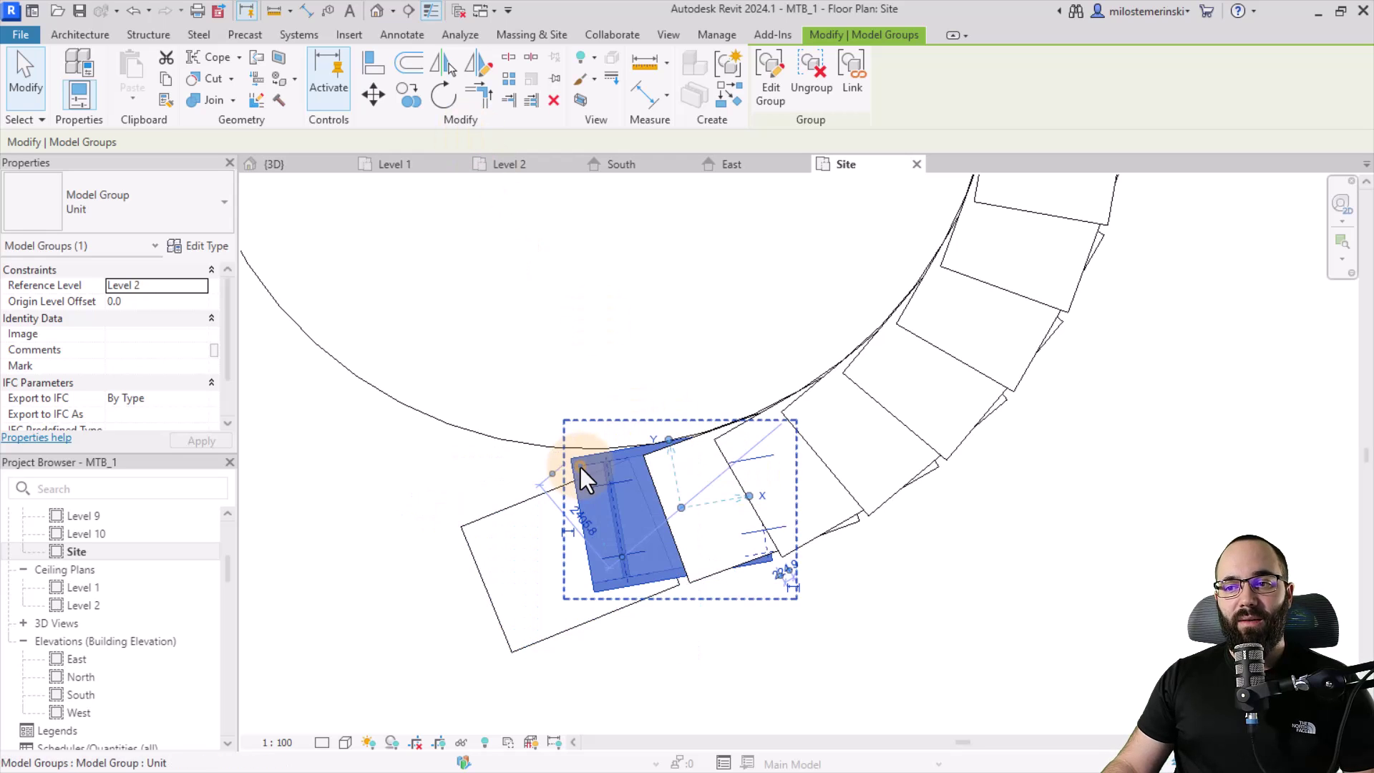
pyautogui.click(451, 103)
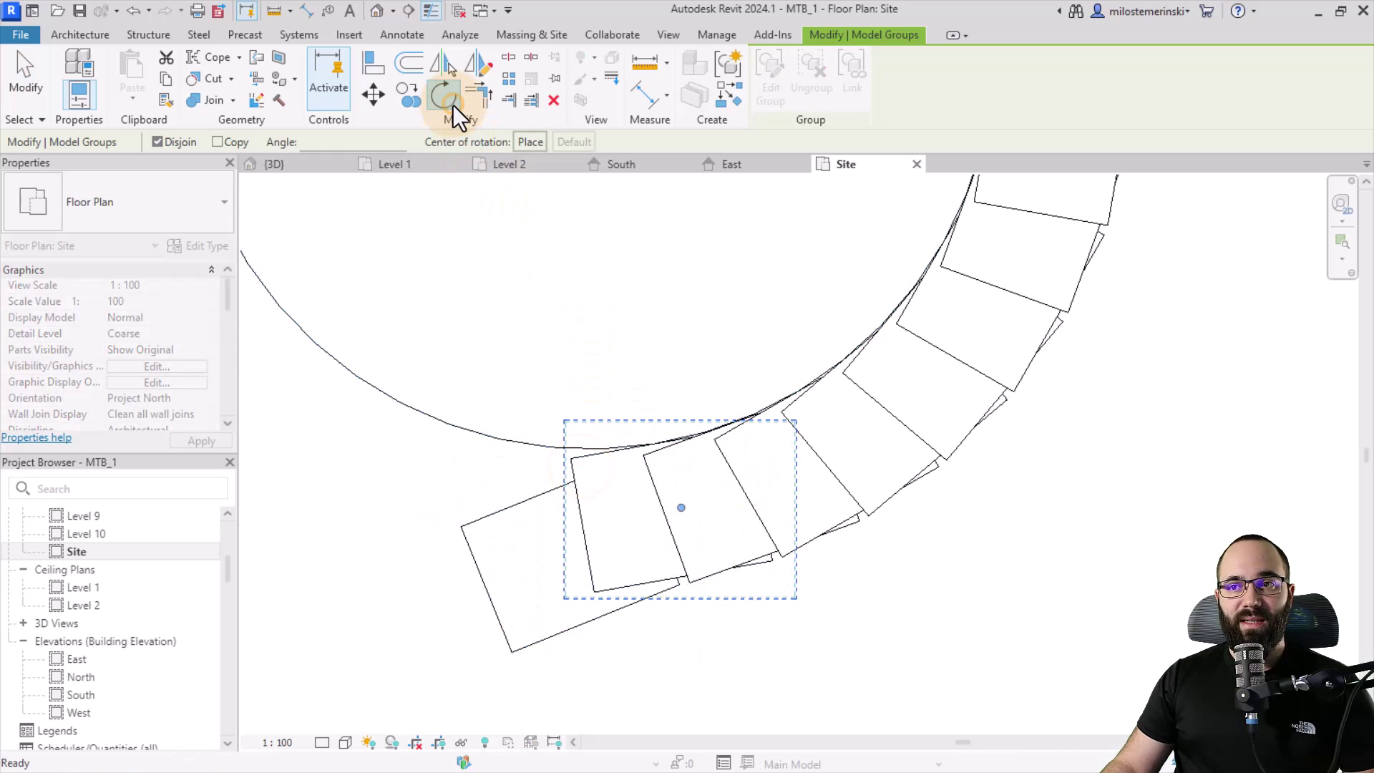
pyautogui.click(530, 142)
pyautogui.click(773, 560)
pyautogui.click(355, 143)
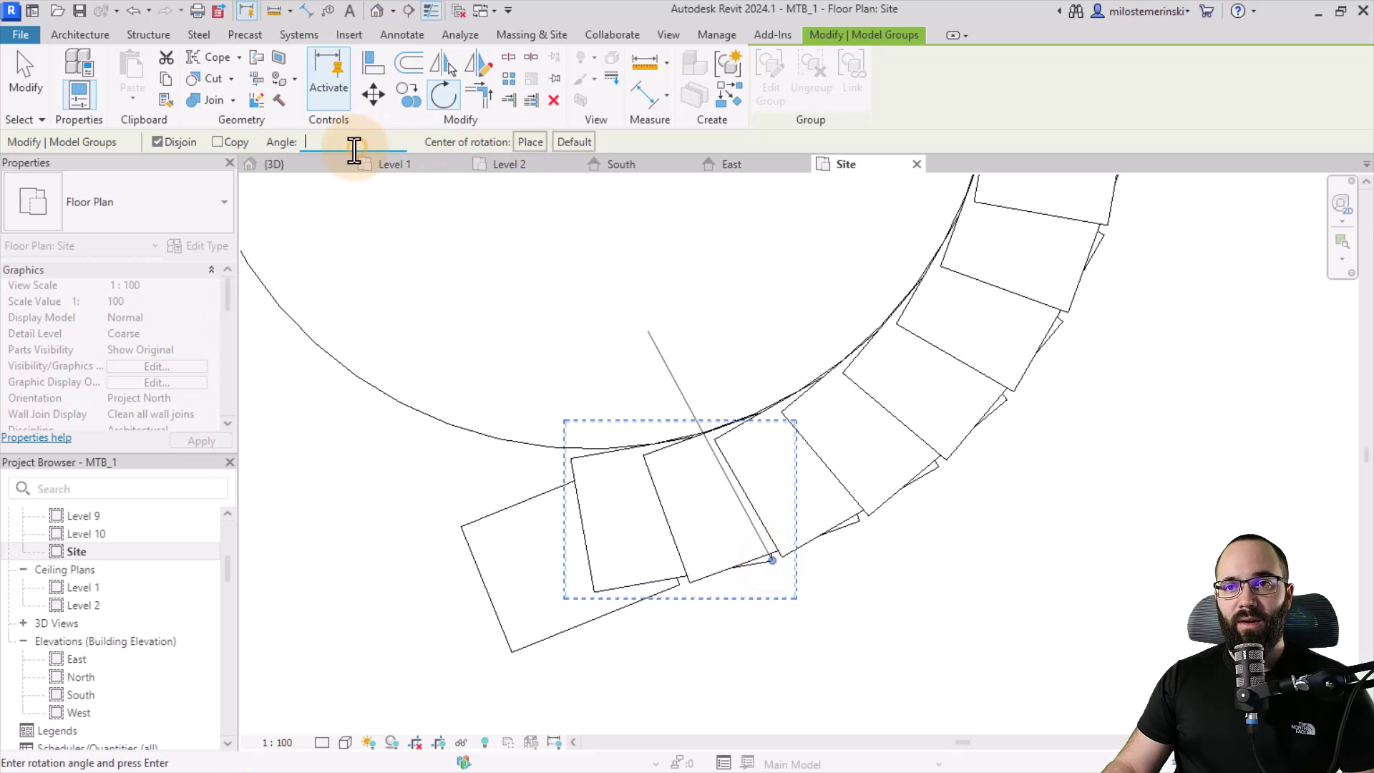
pyautogui.write('22')
pyautogui.press('Return')
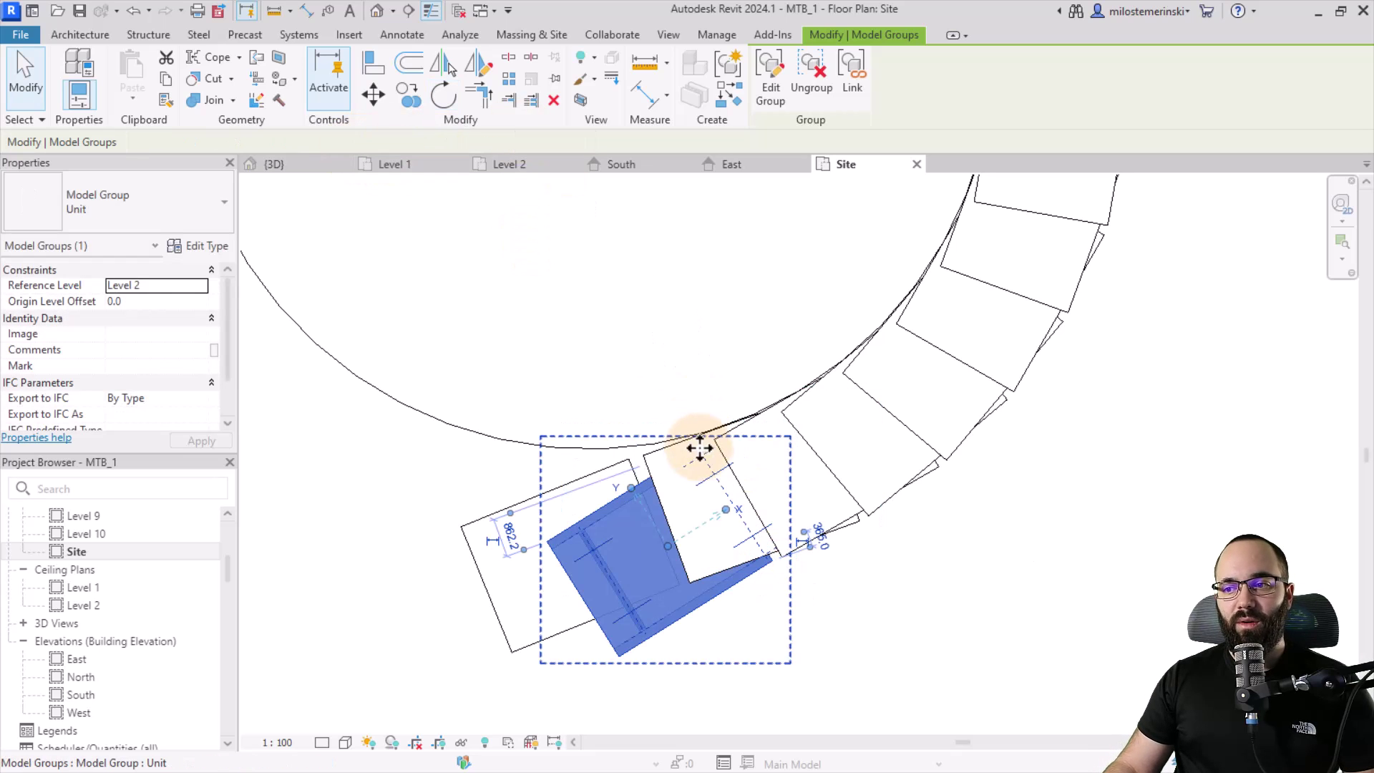
# Step: Rotate the next two unit groups 22° each using RO
pyautogui.click(661, 458)
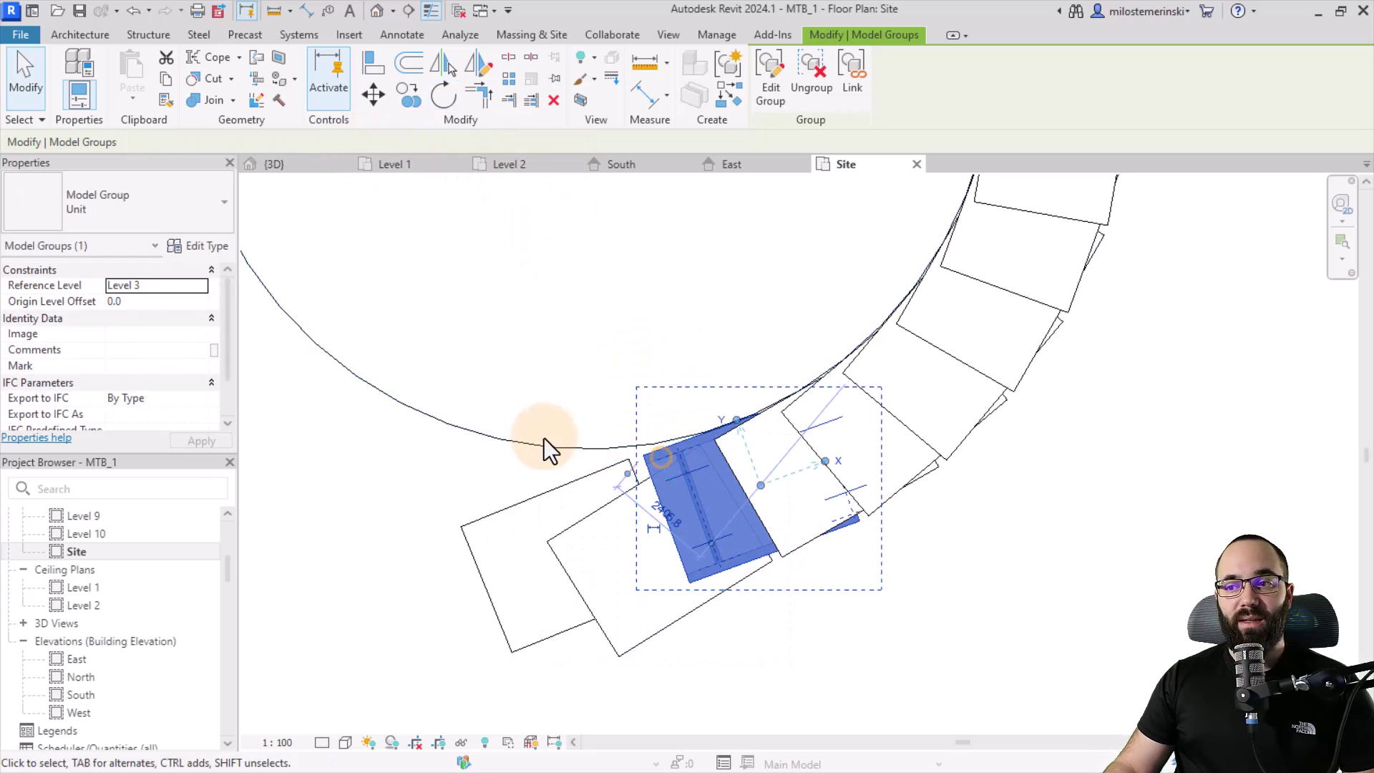
pyautogui.scroll(-1, 543, 451)
pyautogui.moveTo(544, 451); pyautogui.dragTo(408, 484, button='middle')
pyautogui.press('r')
pyautogui.press('o')
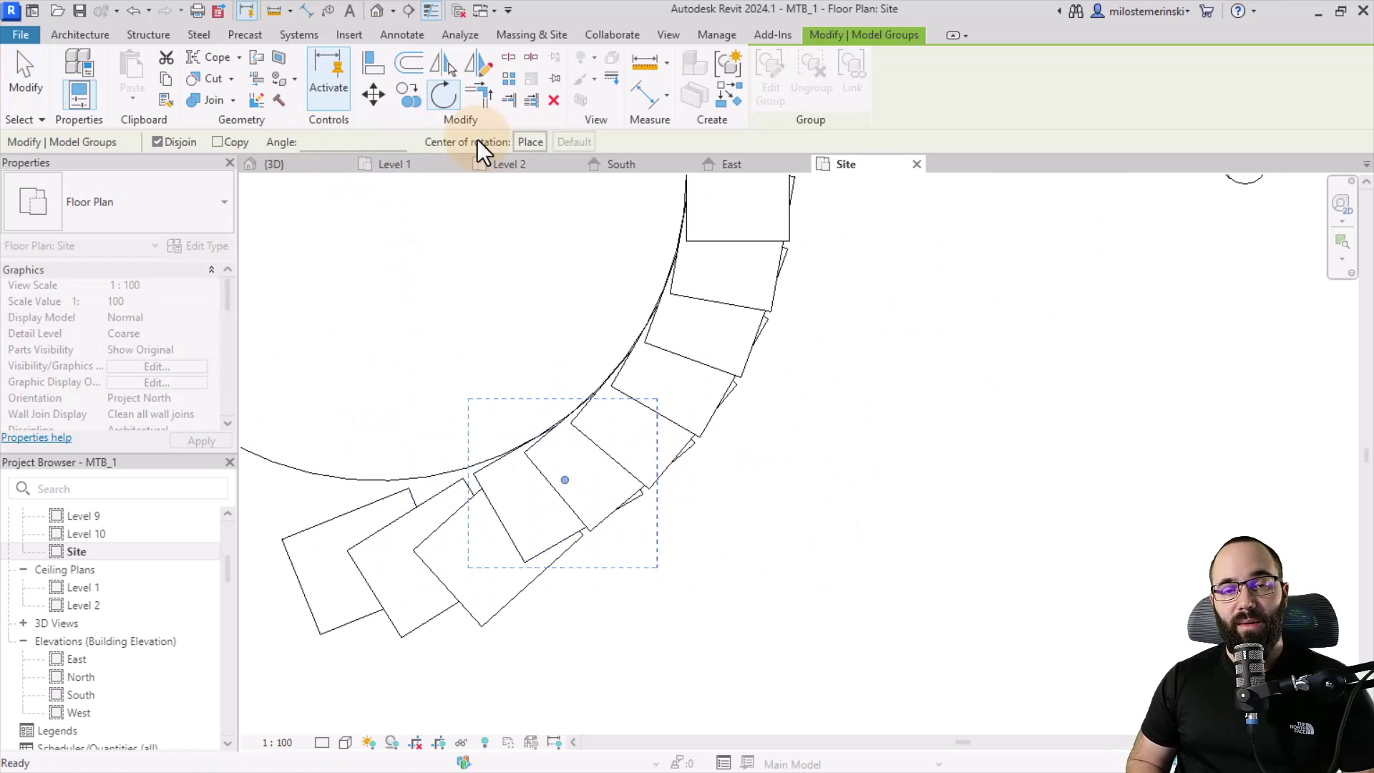
pyautogui.click(337, 142)
pyautogui.write('22')
pyautogui.press('Return')
pyautogui.click(444, 94)
pyautogui.click(331, 144)
pyautogui.write('22')
pyautogui.press('Return')
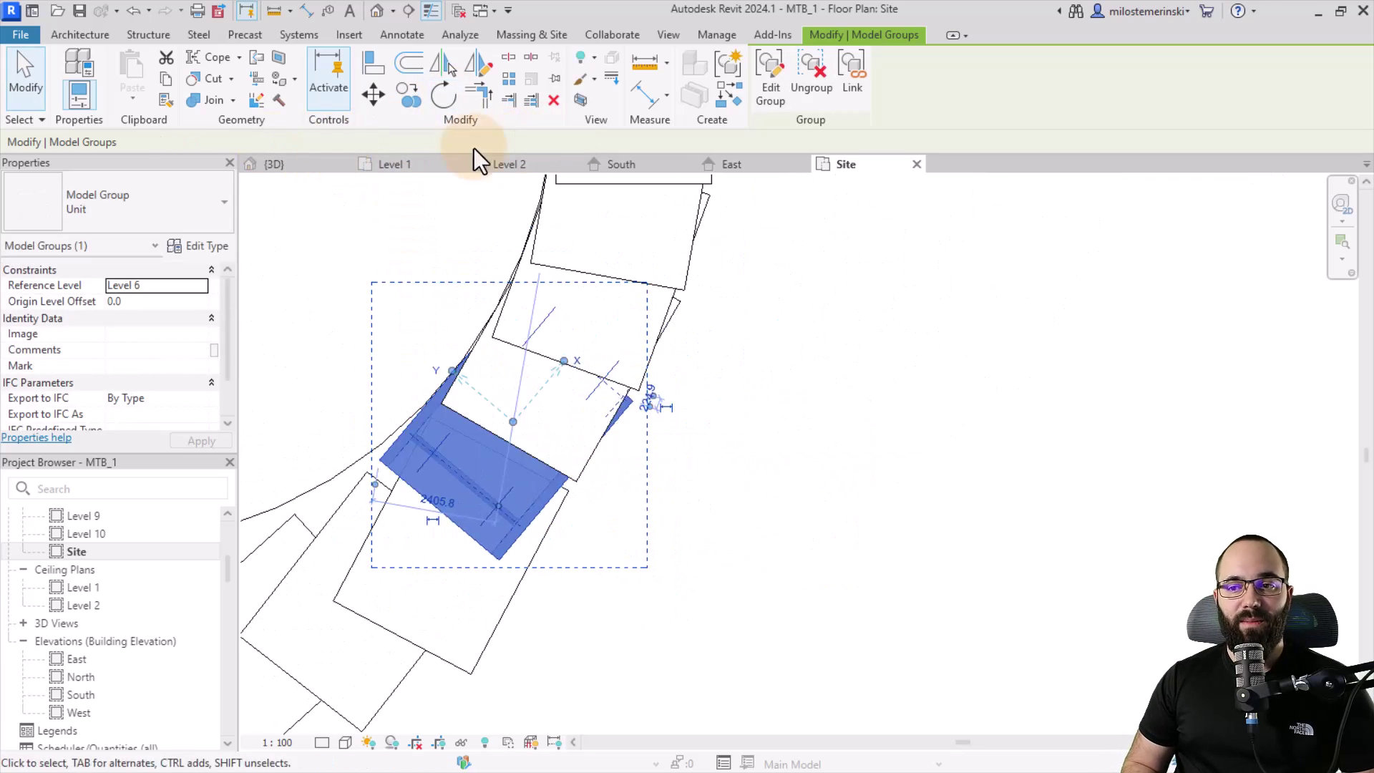
# Step: Rotate the following two groups up the stack by 22° each
pyautogui.press('r')
pyautogui.press('o')
pyautogui.click(307, 144)
pyautogui.write('22')
pyautogui.press('Return')
pyautogui.press('r')
pyautogui.press('o')
pyautogui.click(337, 142)
pyautogui.write('22')
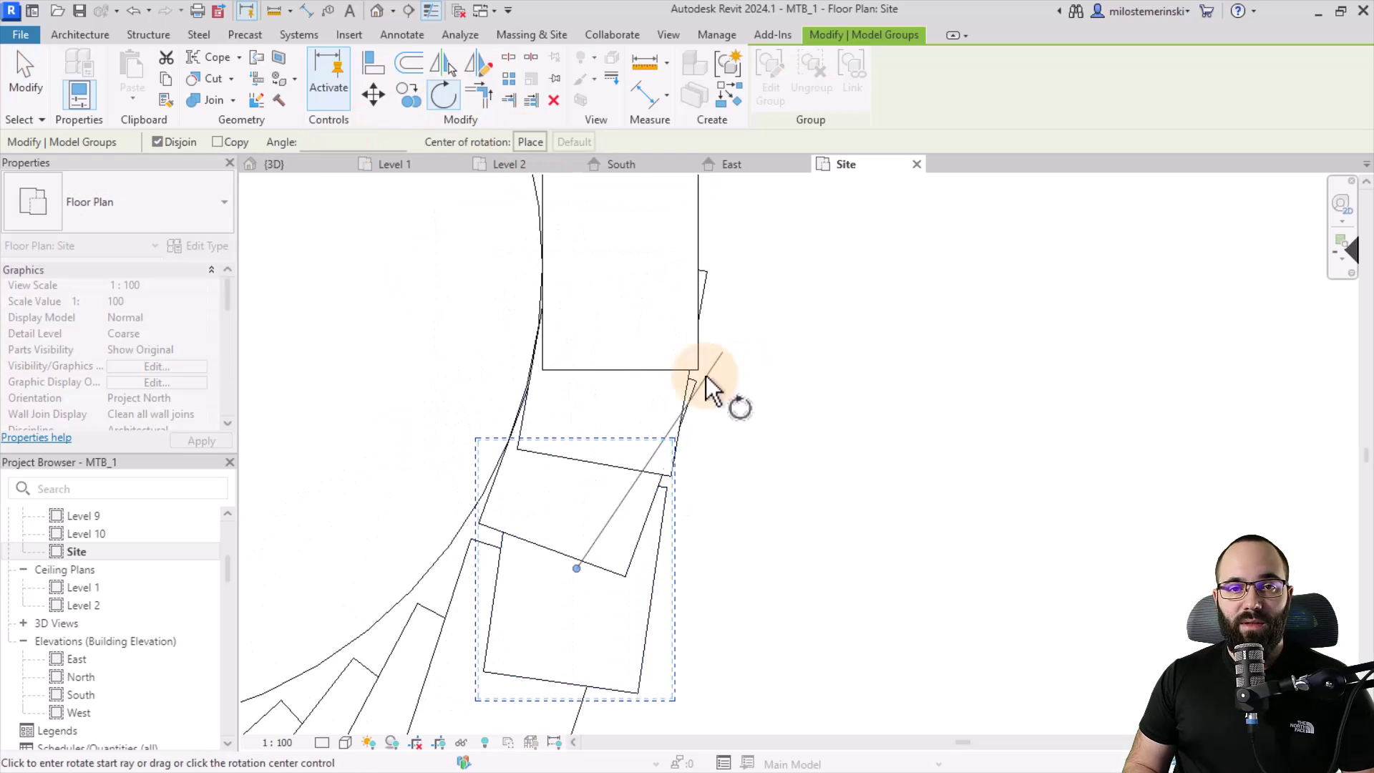
pyautogui.press('Return')
# Step: Rotate the remaining groups through Level 10 by 22° each, then clear the selection
pyautogui.press('r')
pyautogui.press('o')
pyautogui.click(534, 146)
pyautogui.write('22')
pyautogui.press('Return')
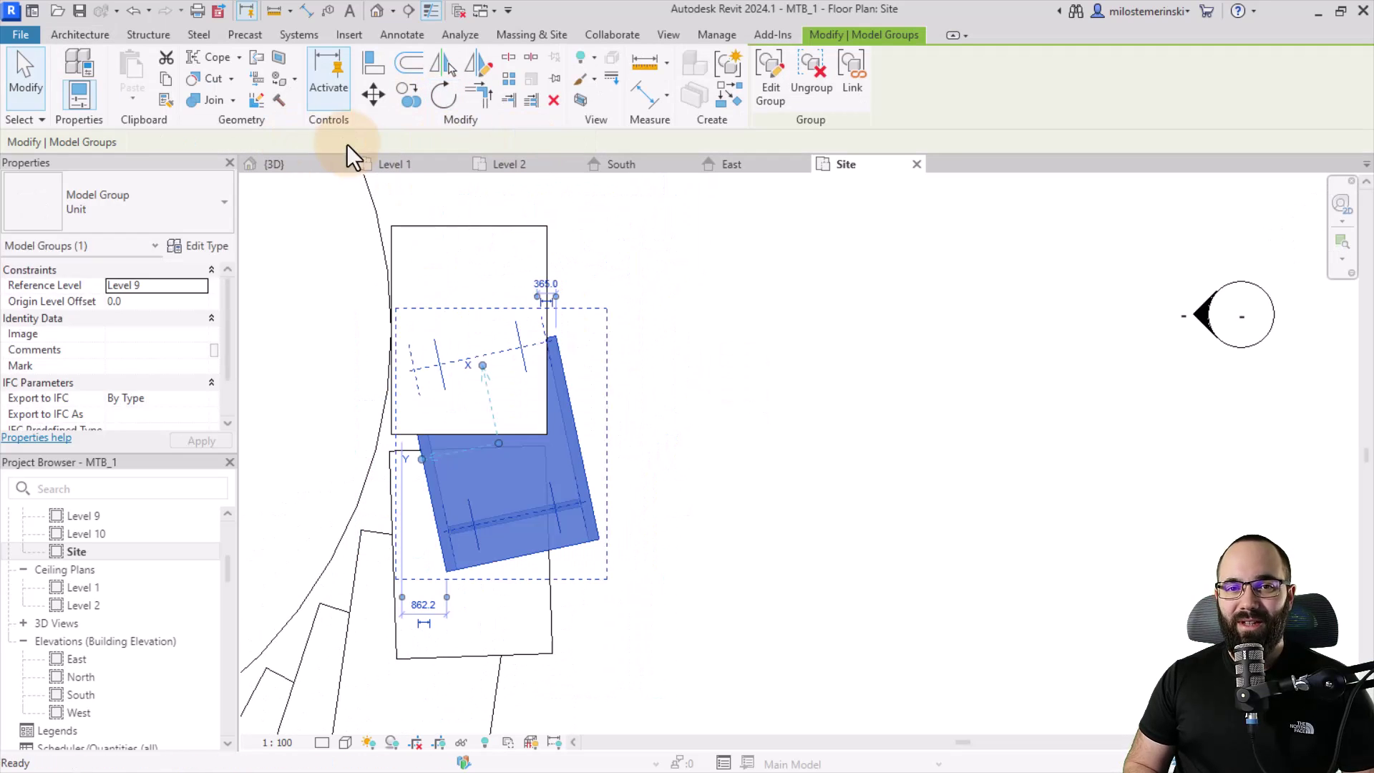
pyautogui.press('r')
pyautogui.press('o')
pyautogui.click(542, 229)
pyautogui.write('22')
pyautogui.press('Return')
pyautogui.press('Escape')
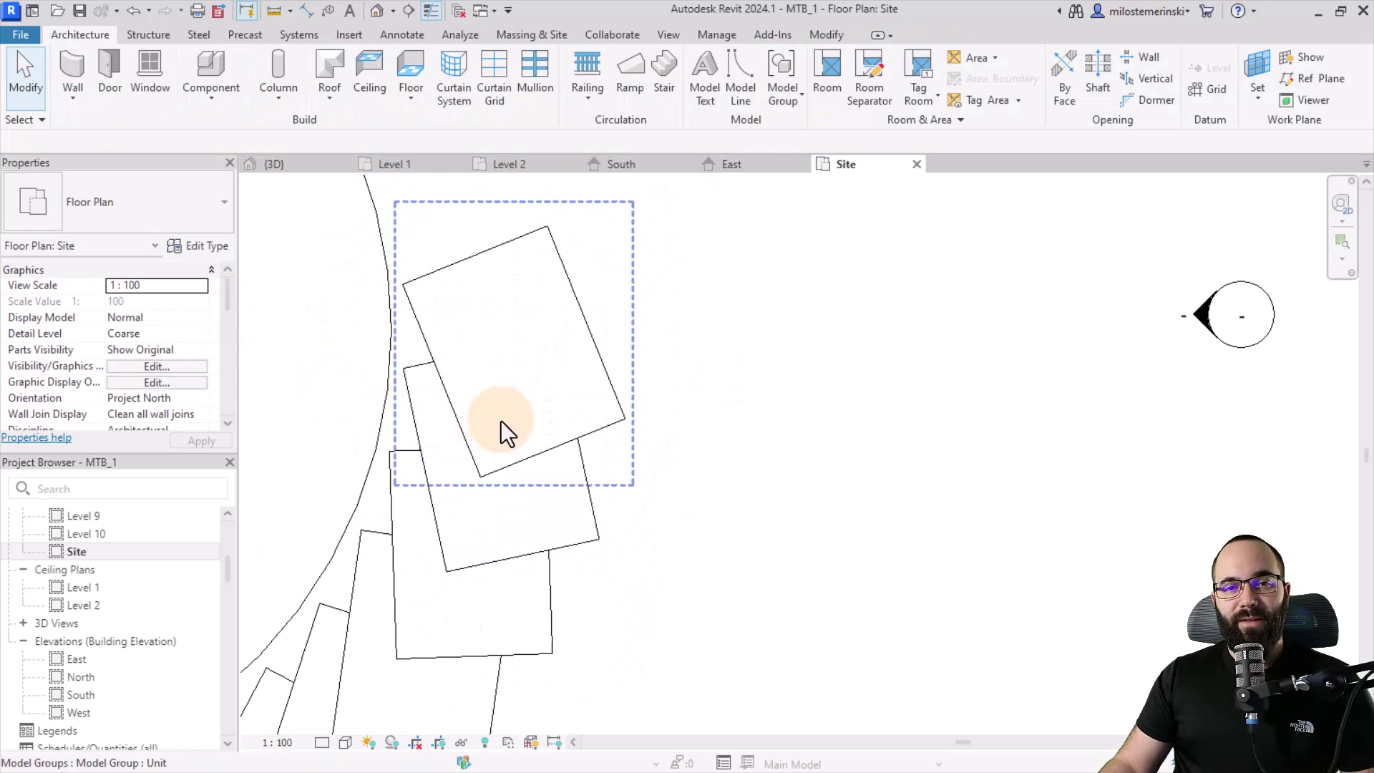
# Step: Window-select the rotated units and filter the selection to Model Groups only
pyautogui.scroll(-4, 753, 429)
pyautogui.scroll(-2, 737, 448)
pyautogui.moveTo(773, 523); pyautogui.dragTo(738, 529, button='middle')
pyautogui.moveTo(440, 382); pyautogui.dragTo(740, 655)
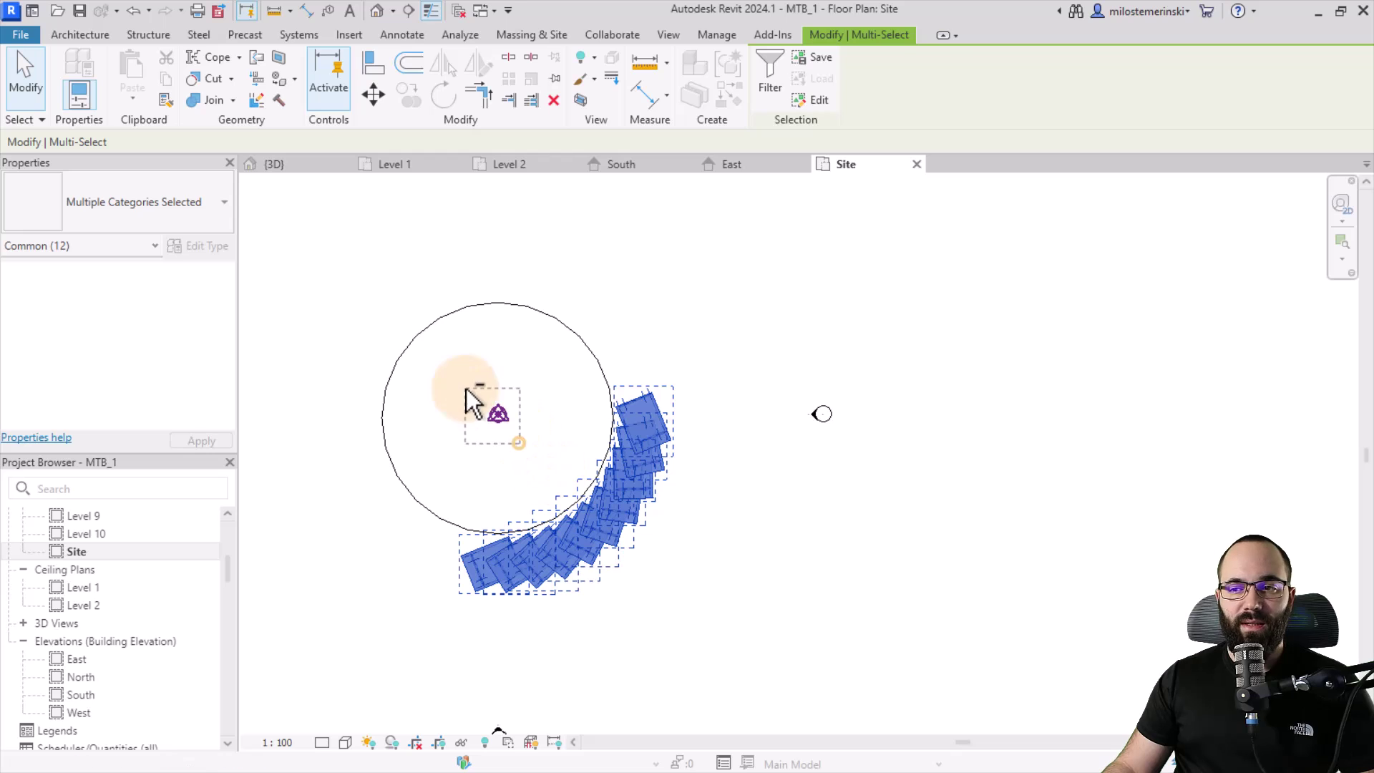
pyautogui.keyDown('shift'); pyautogui.click(489, 429); pyautogui.keyUp('shift')
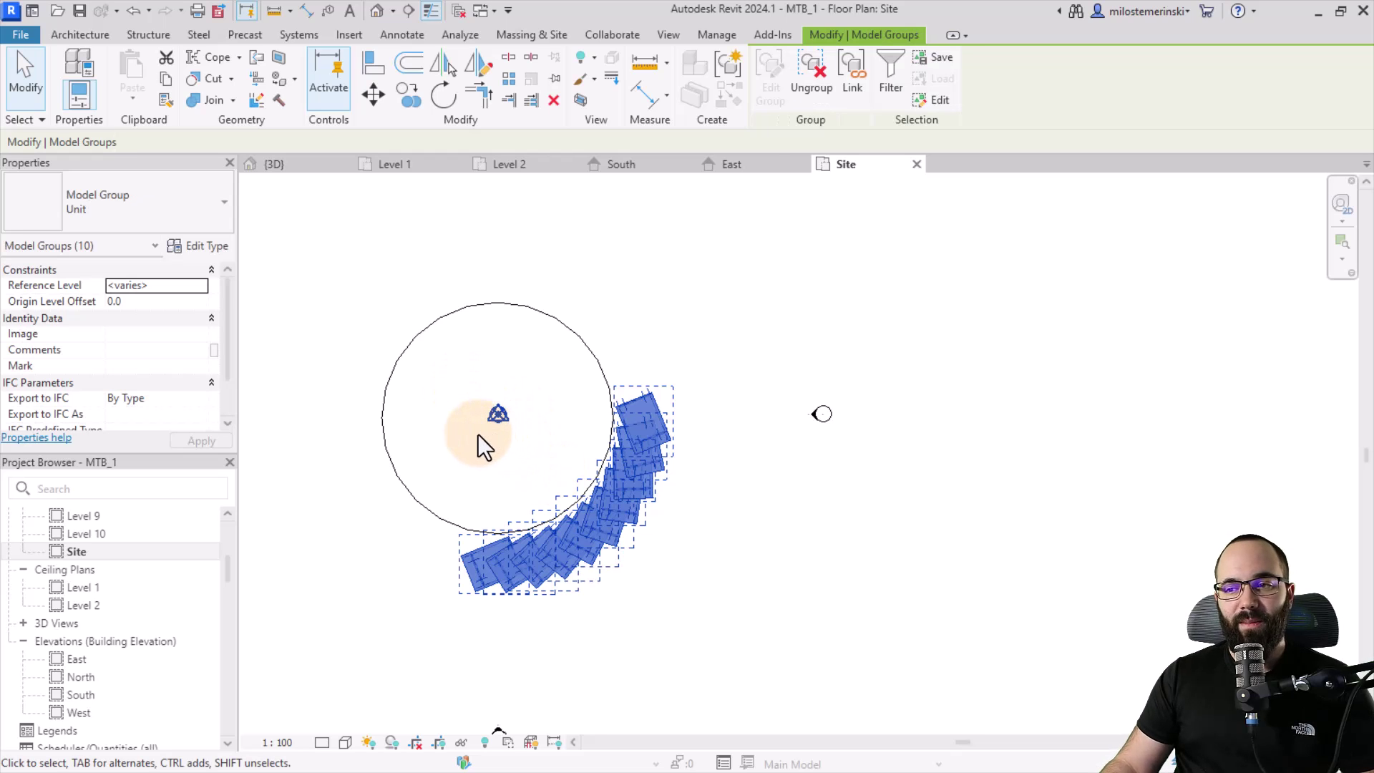
pyautogui.scroll(2, 479, 434)
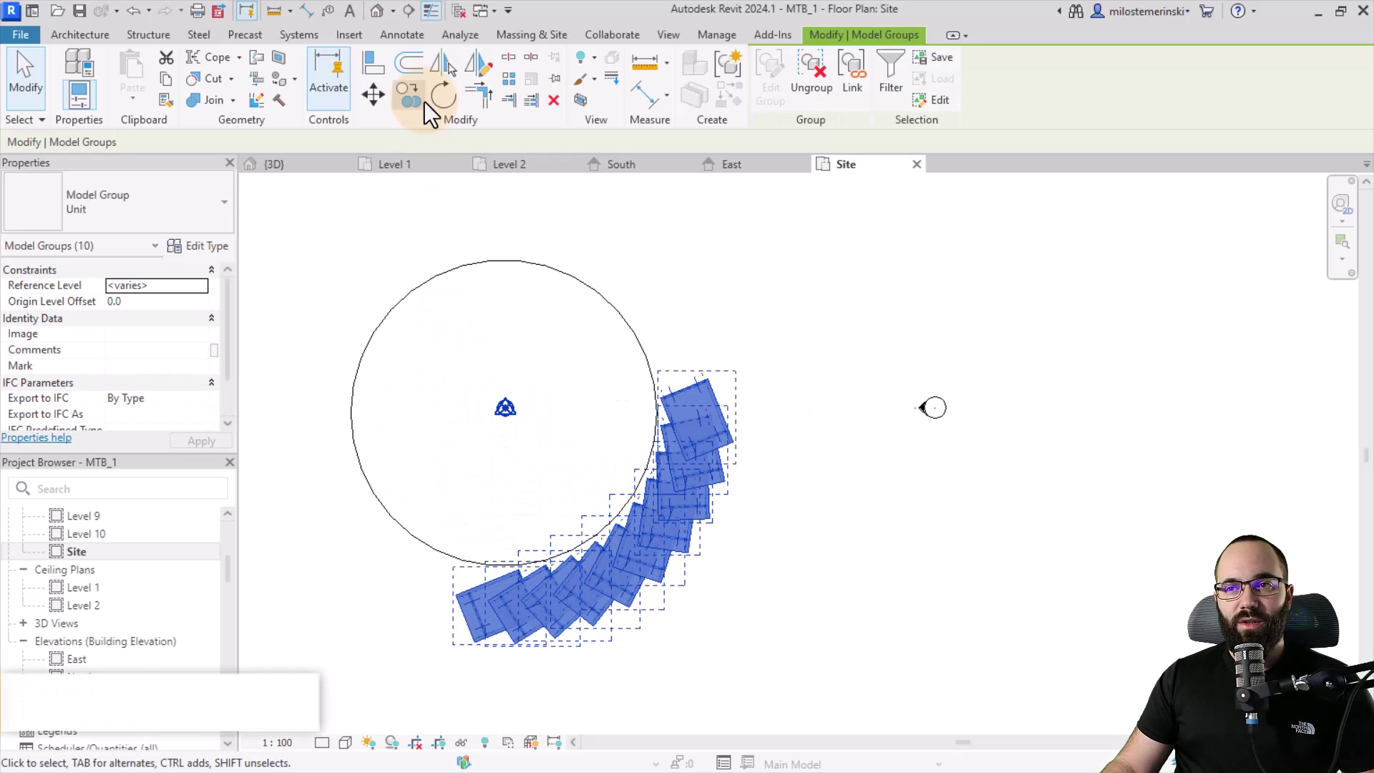
# Step: Move the ten groups from the wall midpoint so their edge sits on the circle
pyautogui.click(374, 95)
pyautogui.scroll(2, 529, 572)
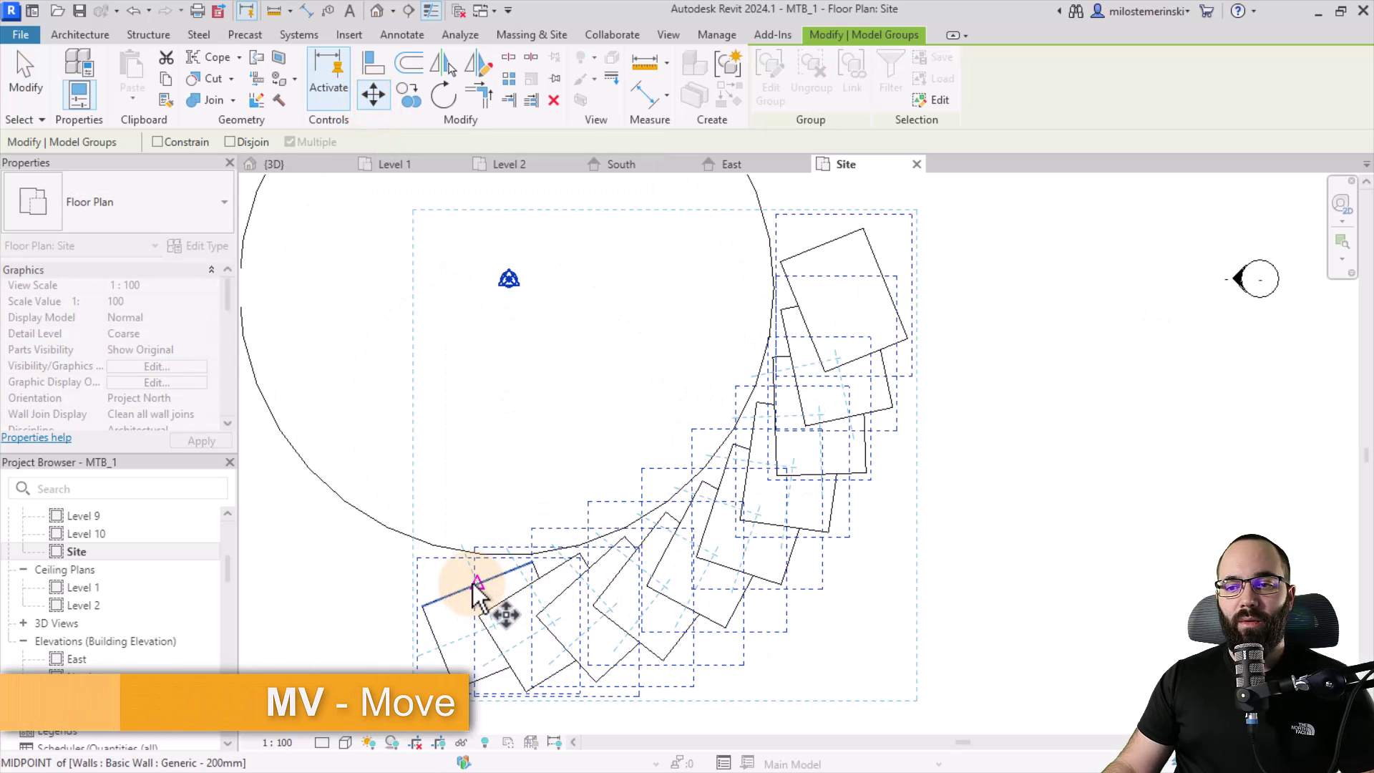
pyautogui.click(476, 588)
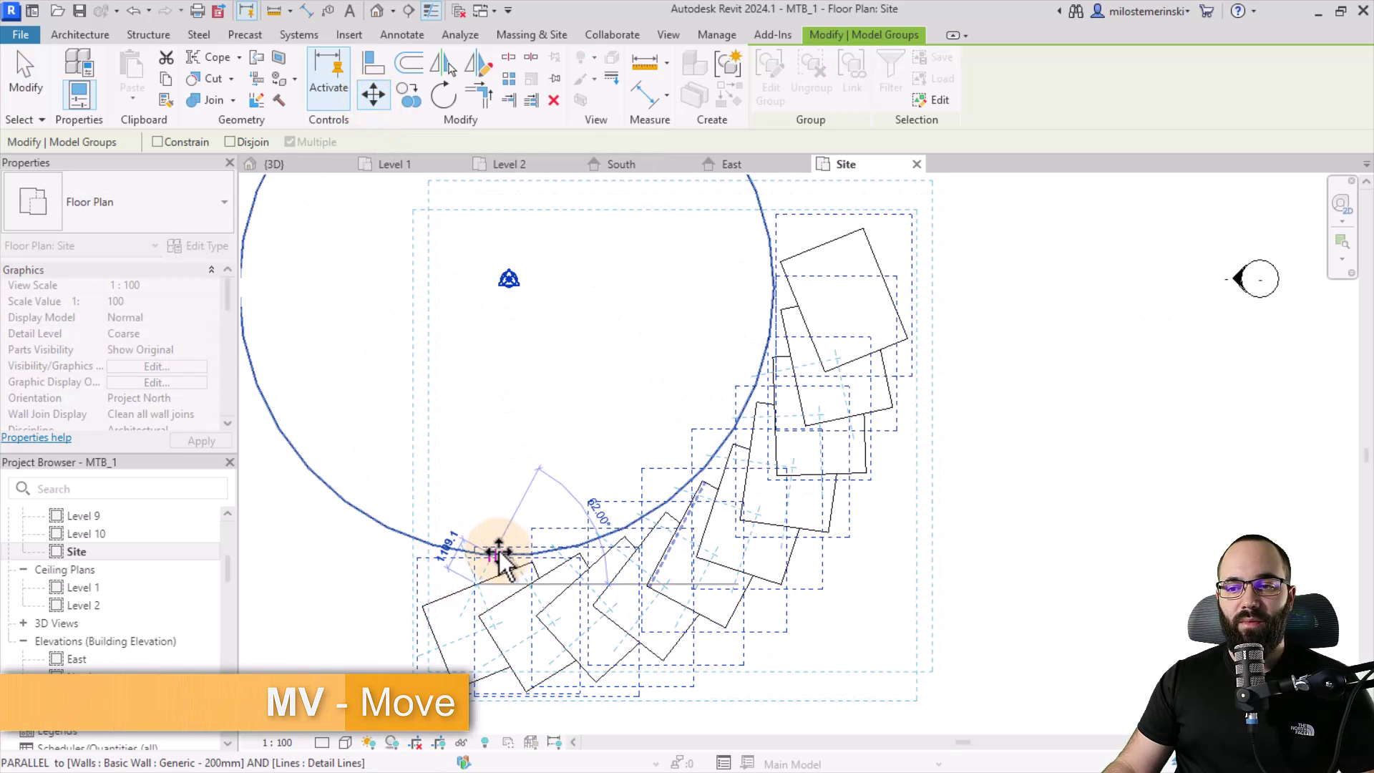
pyautogui.scroll(3, 506, 553)
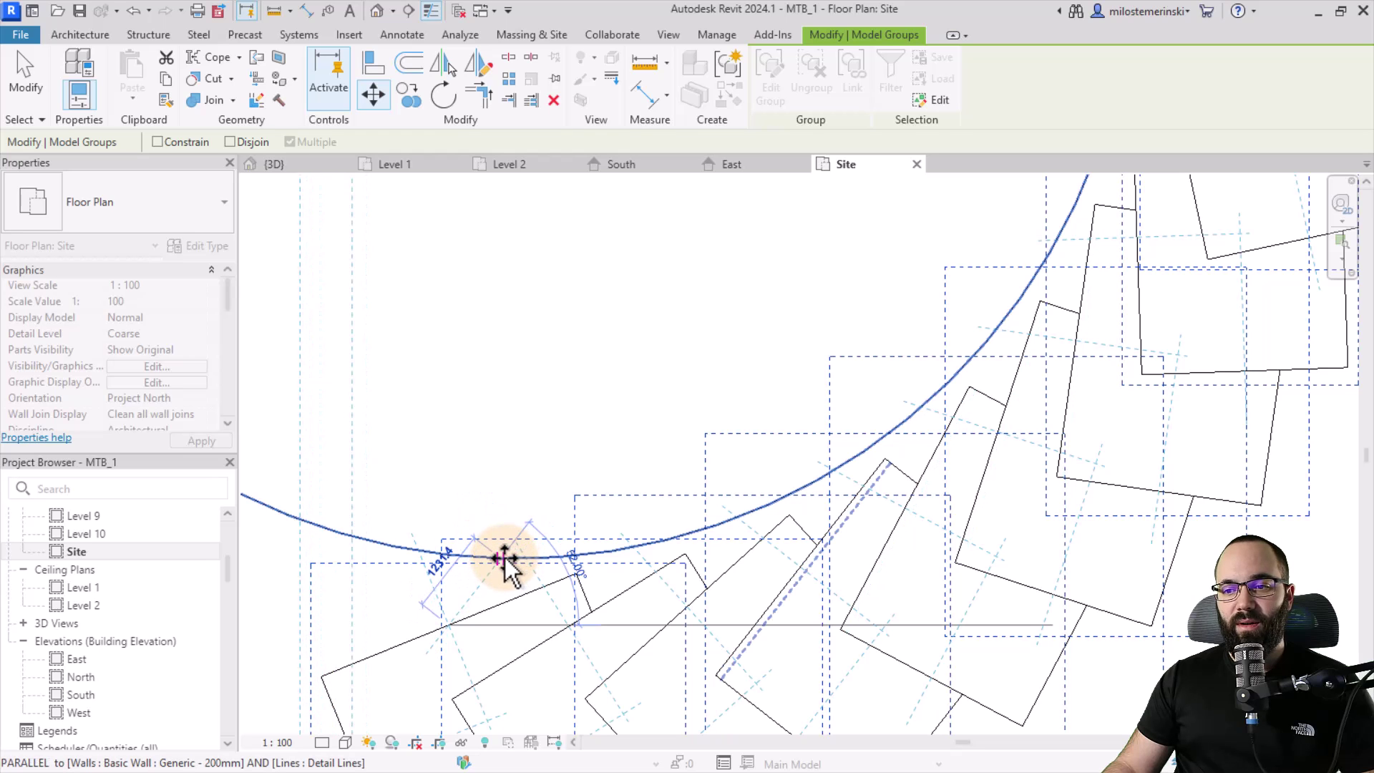
pyautogui.click(504, 559)
pyautogui.scroll(-3, 501, 589)
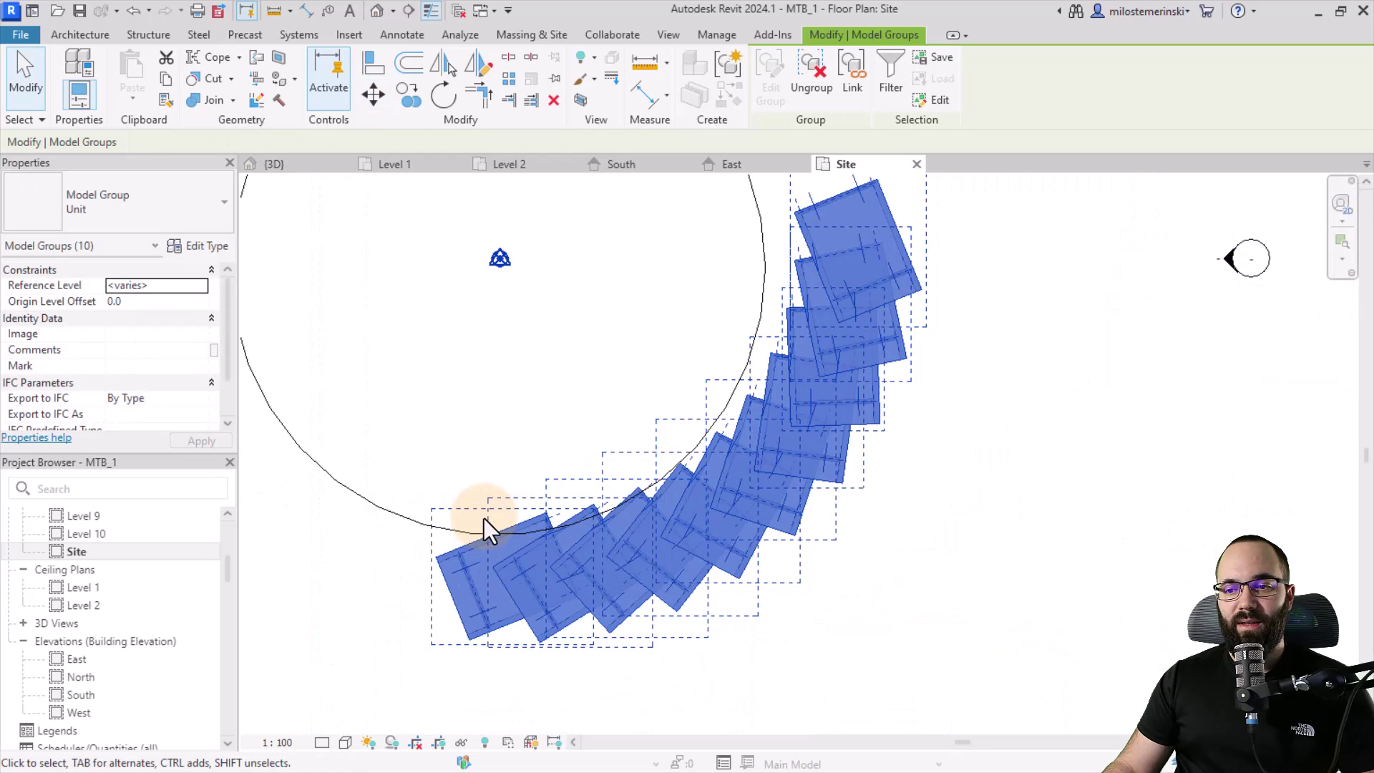
pyautogui.scroll(-2, 504, 435)
pyautogui.moveTo(522, 454); pyautogui.dragTo(481, 475, button='middle')
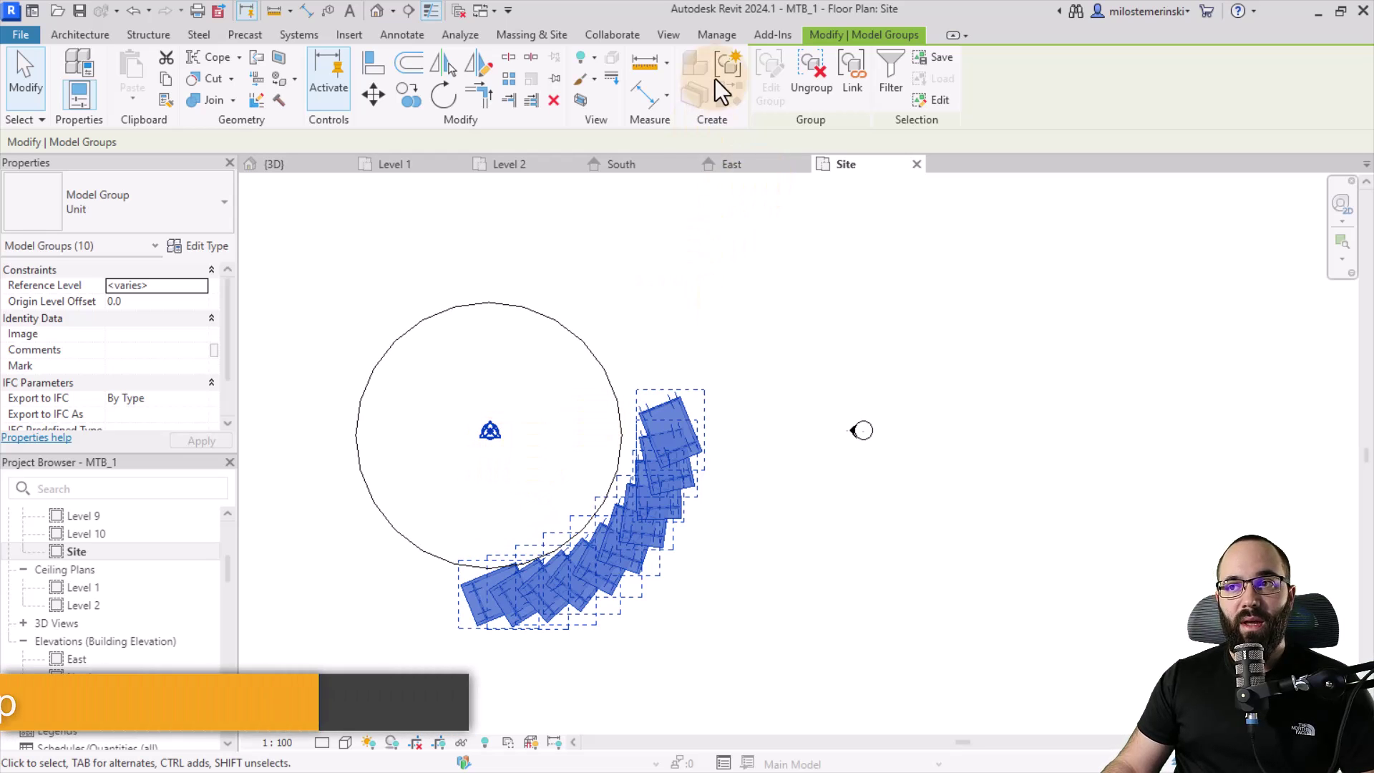
# Step: Group the ten units into a new model group named 'Set'
pyautogui.click(722, 57)
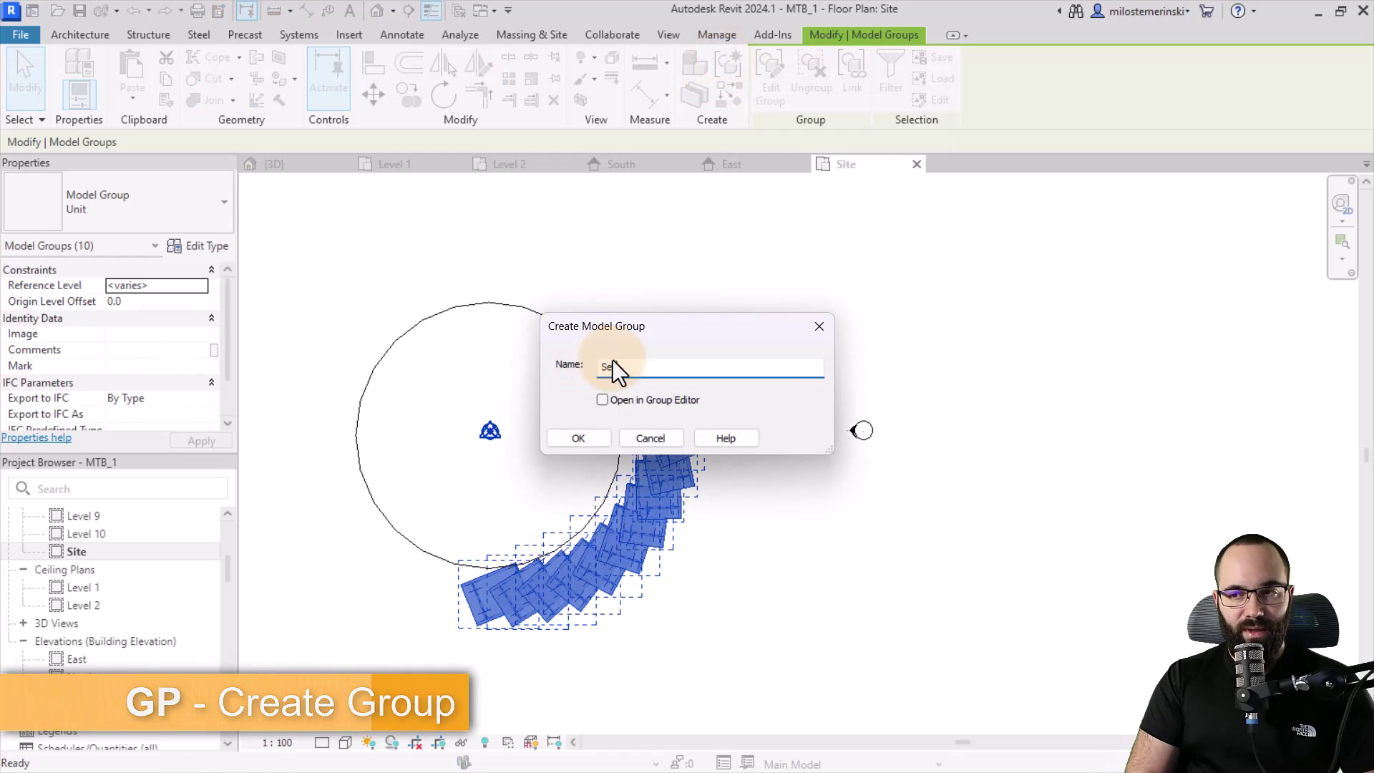
pyautogui.write('Set')
pyautogui.click(584, 436)
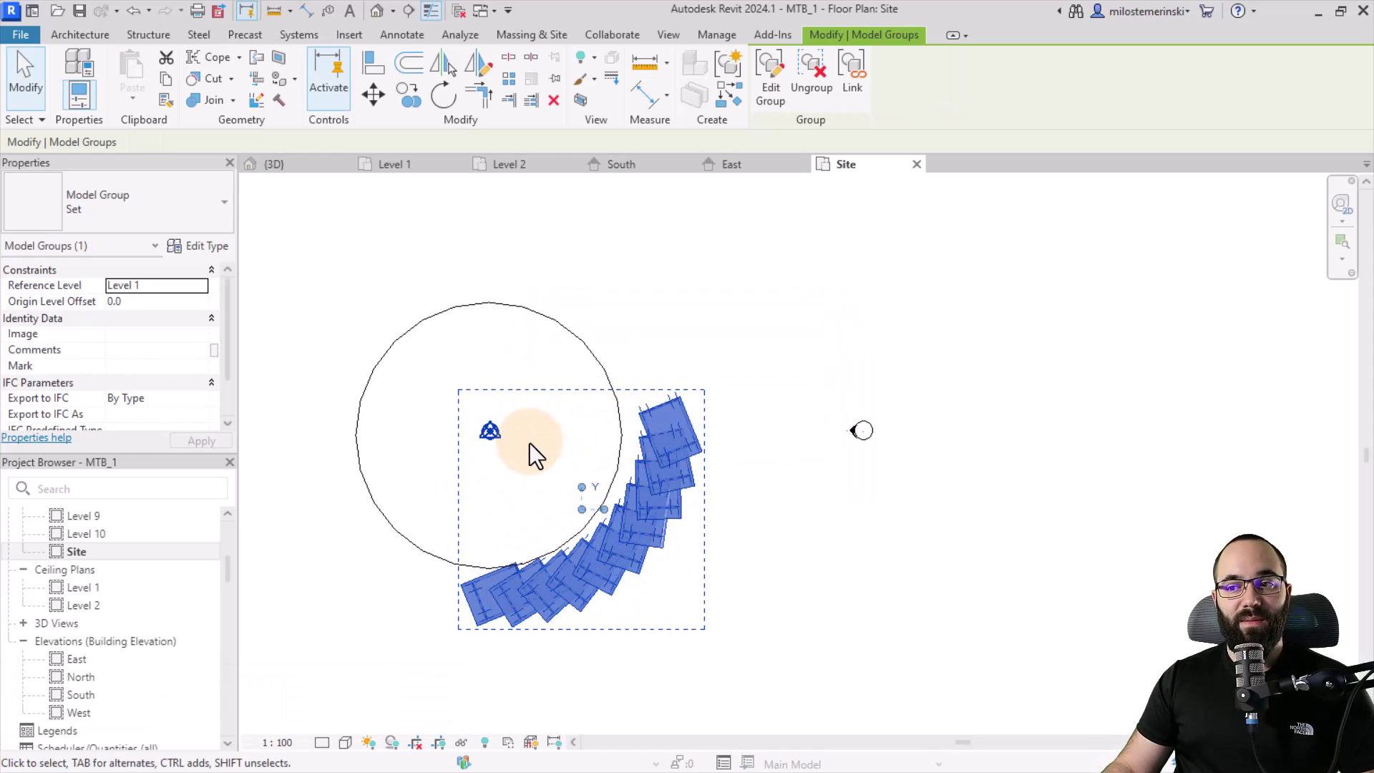
# Step: Radially array the Set group 14 times over 360° around the circle's centre
pyautogui.click(509, 81)
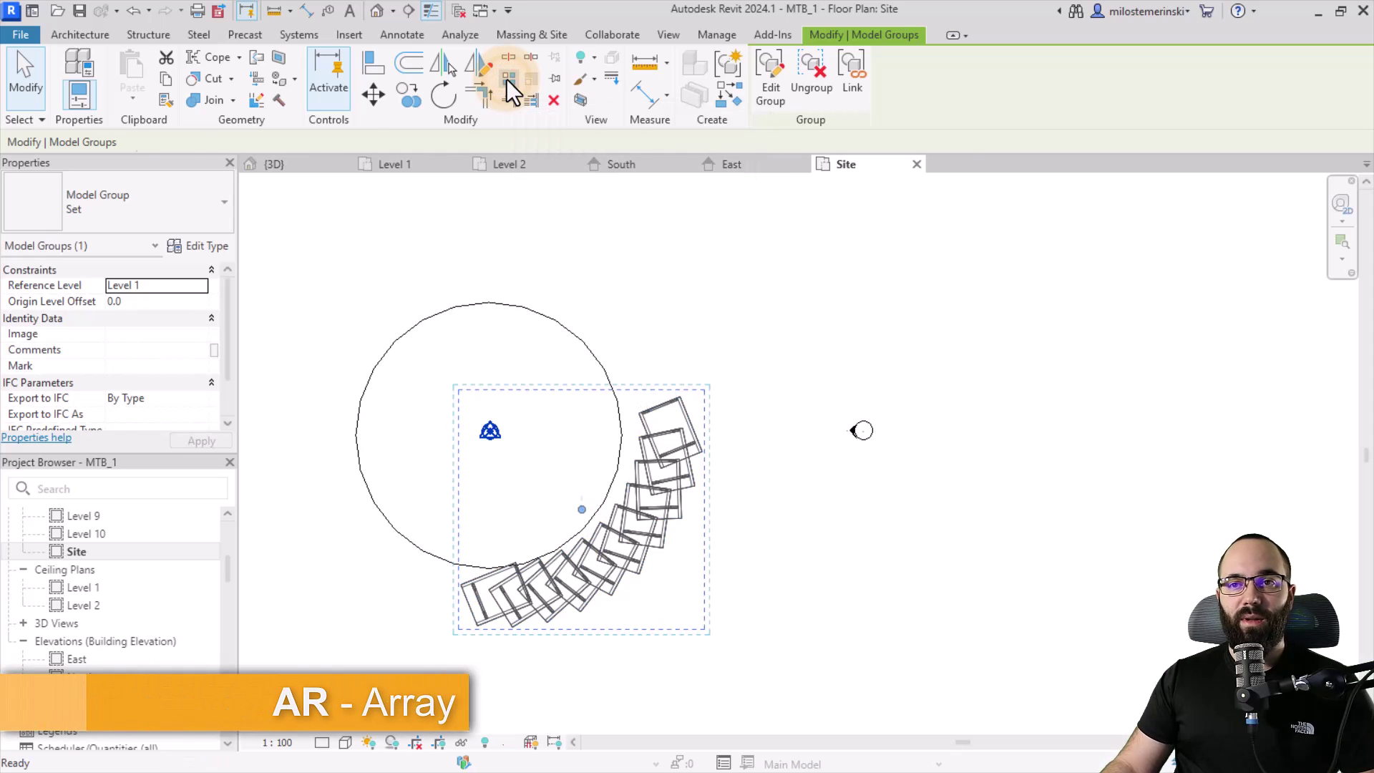
pyautogui.click(180, 142)
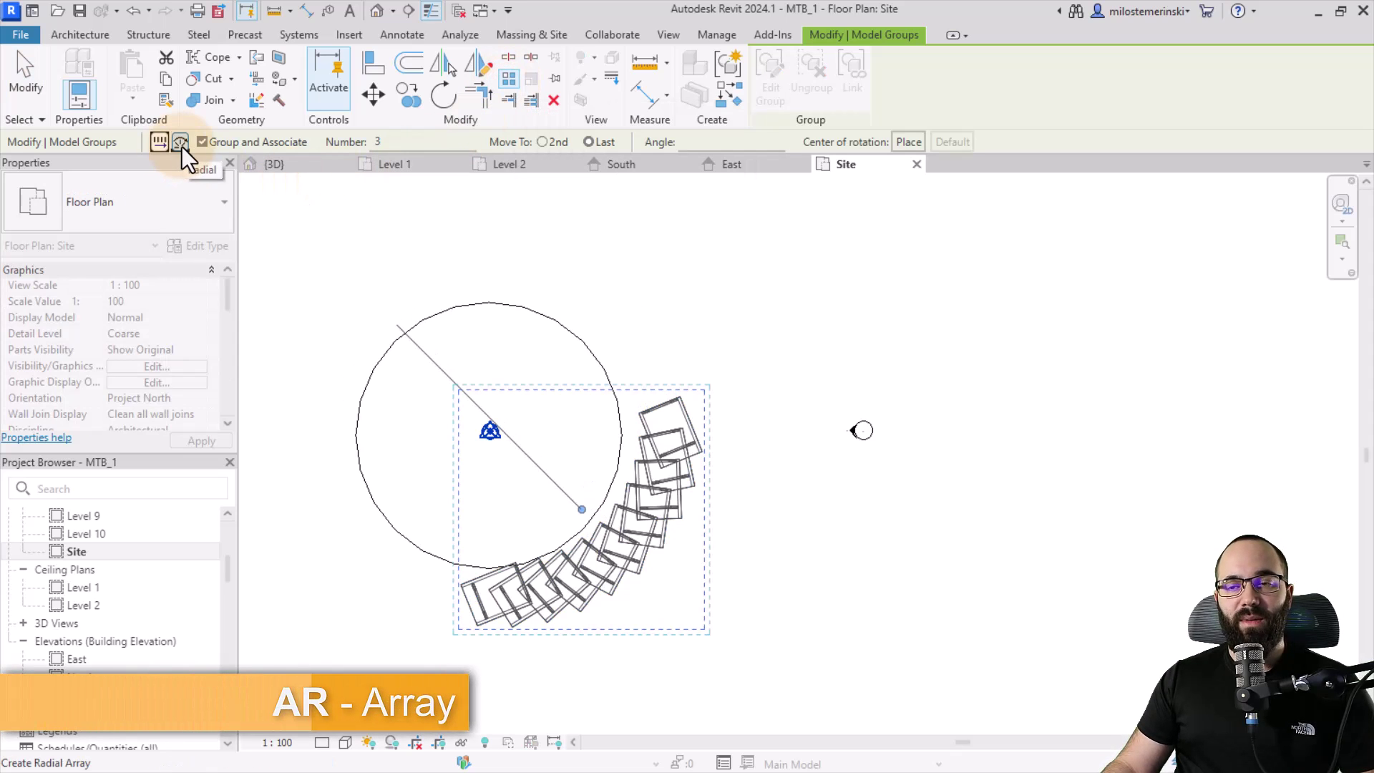
pyautogui.doubleClick(381, 141)
pyautogui.write('14')
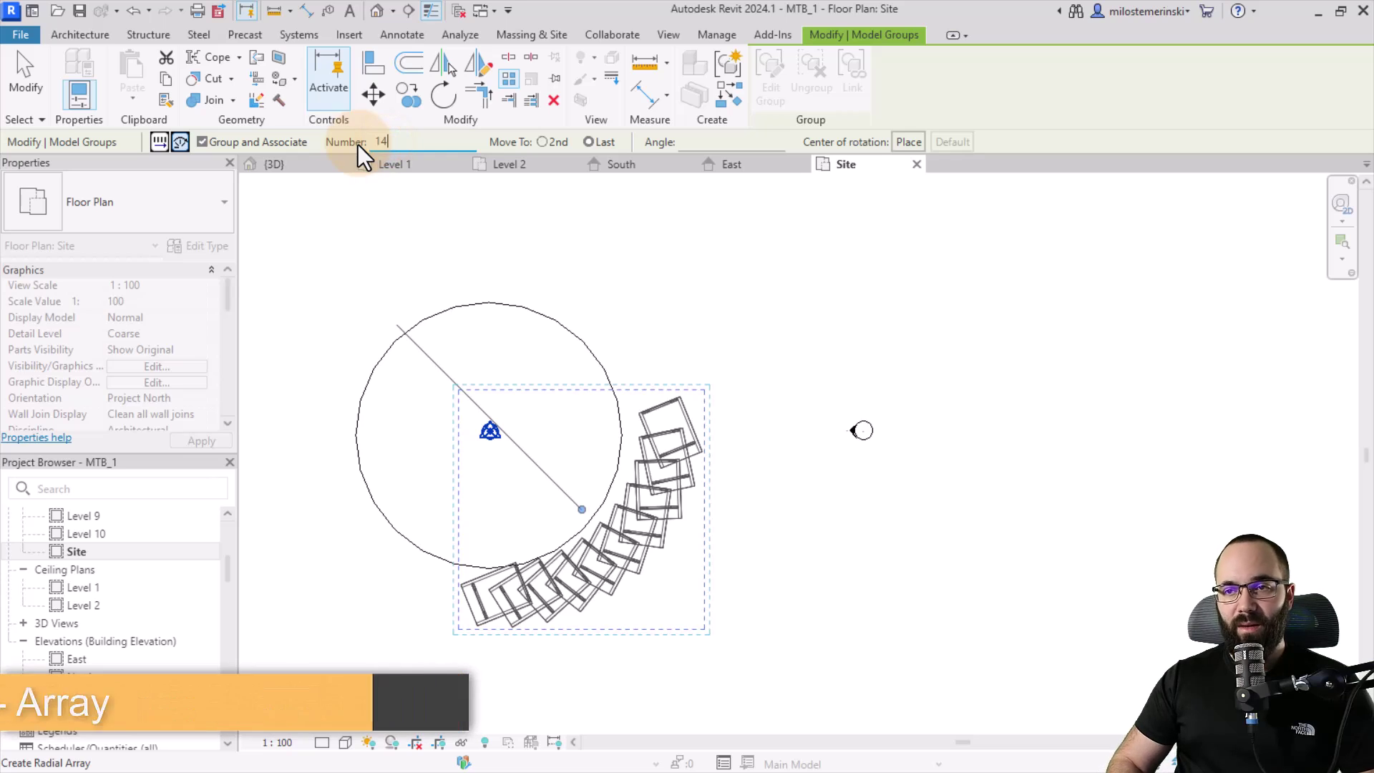
pyautogui.click(705, 144)
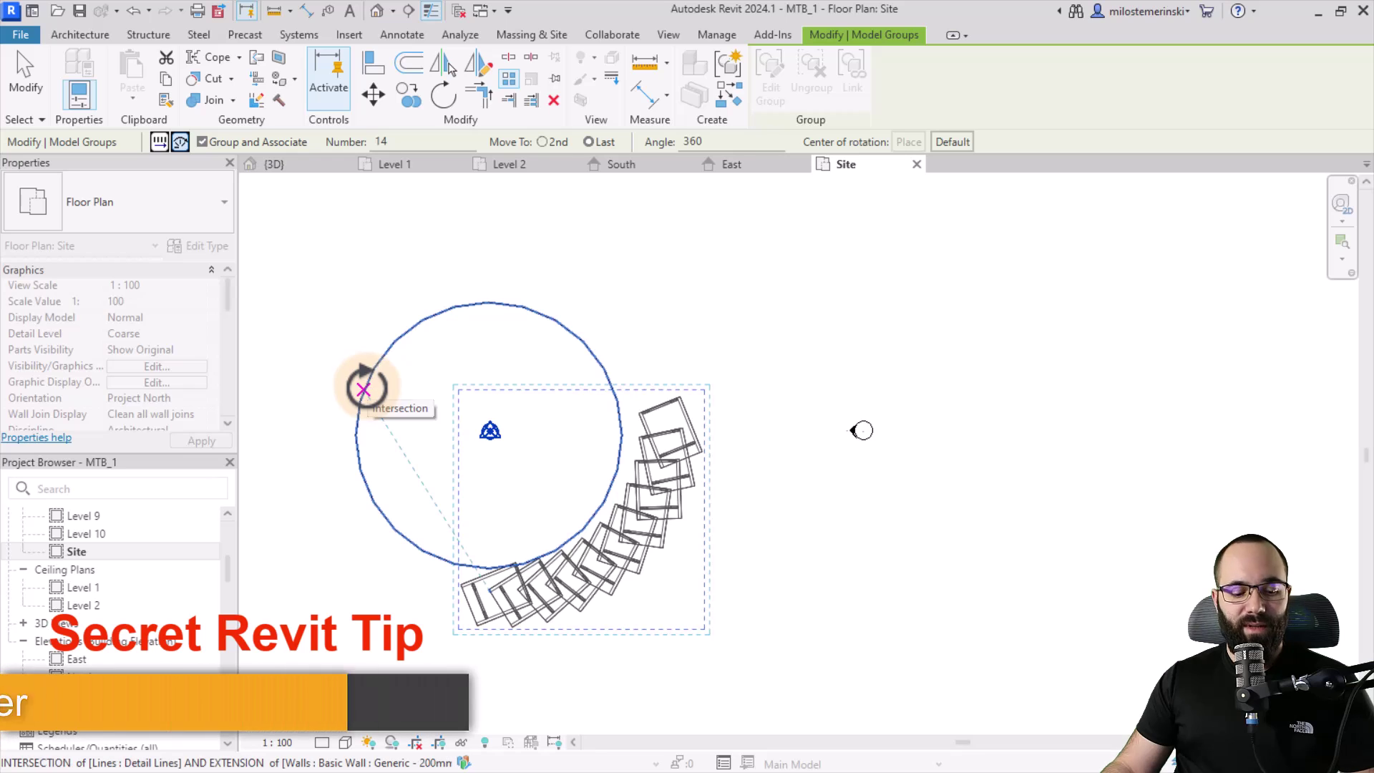
pyautogui.press('s')
pyautogui.press('c')
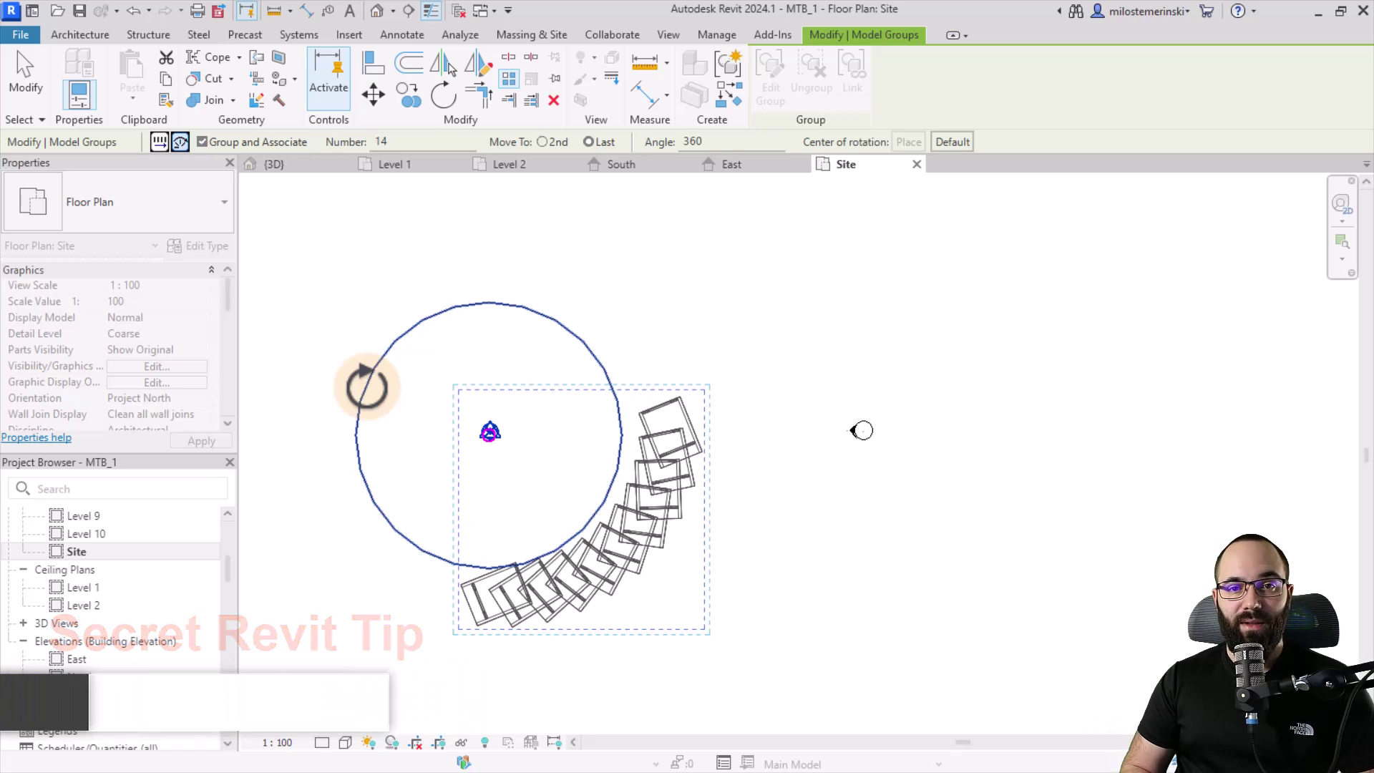
pyautogui.moveTo(366, 387); pyautogui.dragTo(374, 401)
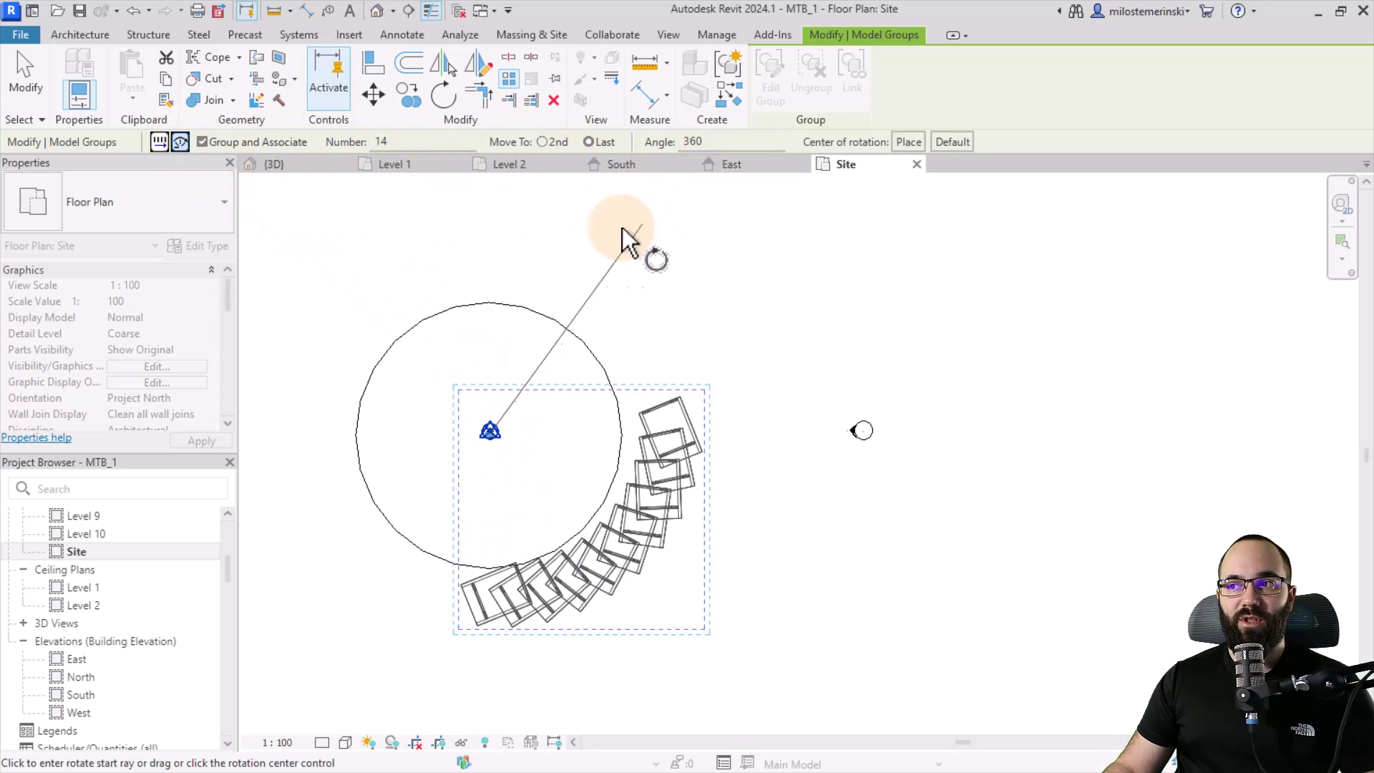
pyautogui.press('Return')
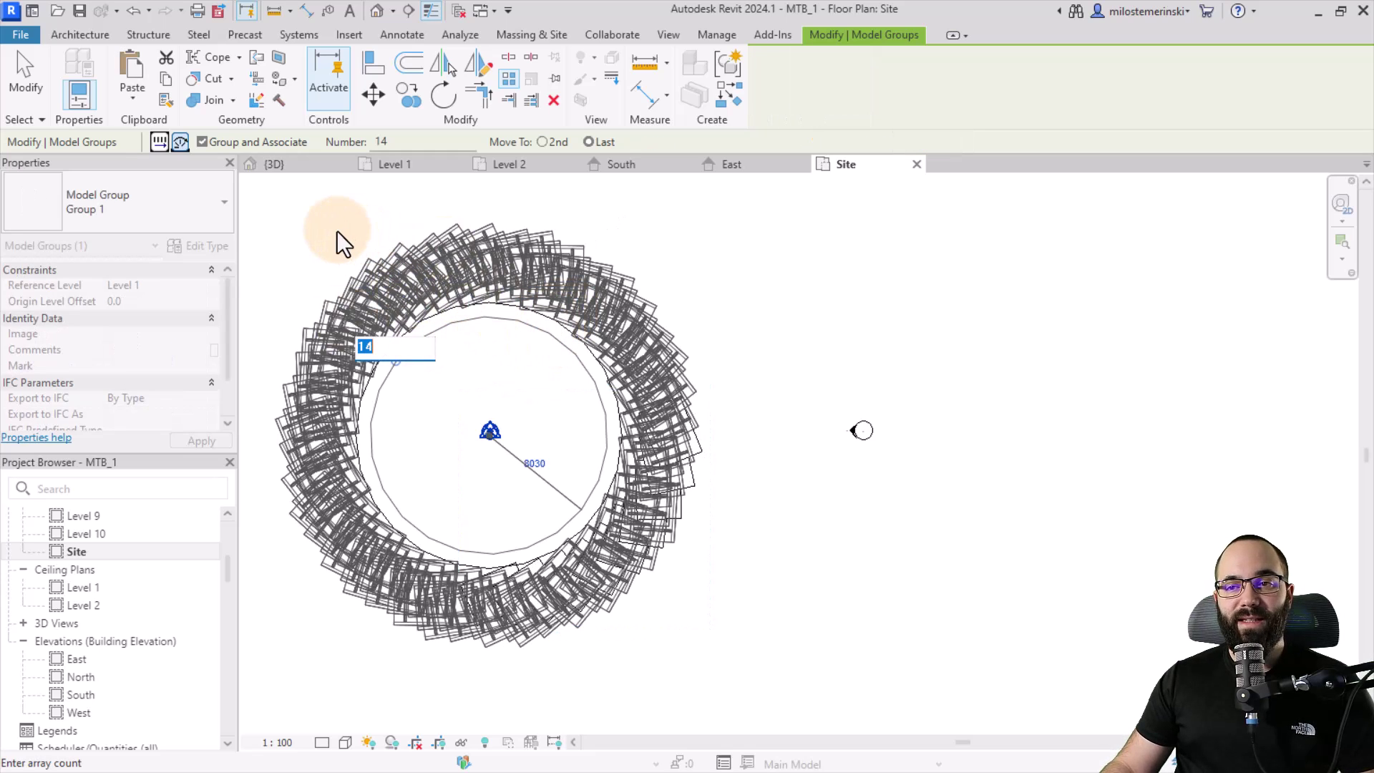
pyautogui.click(30, 93)
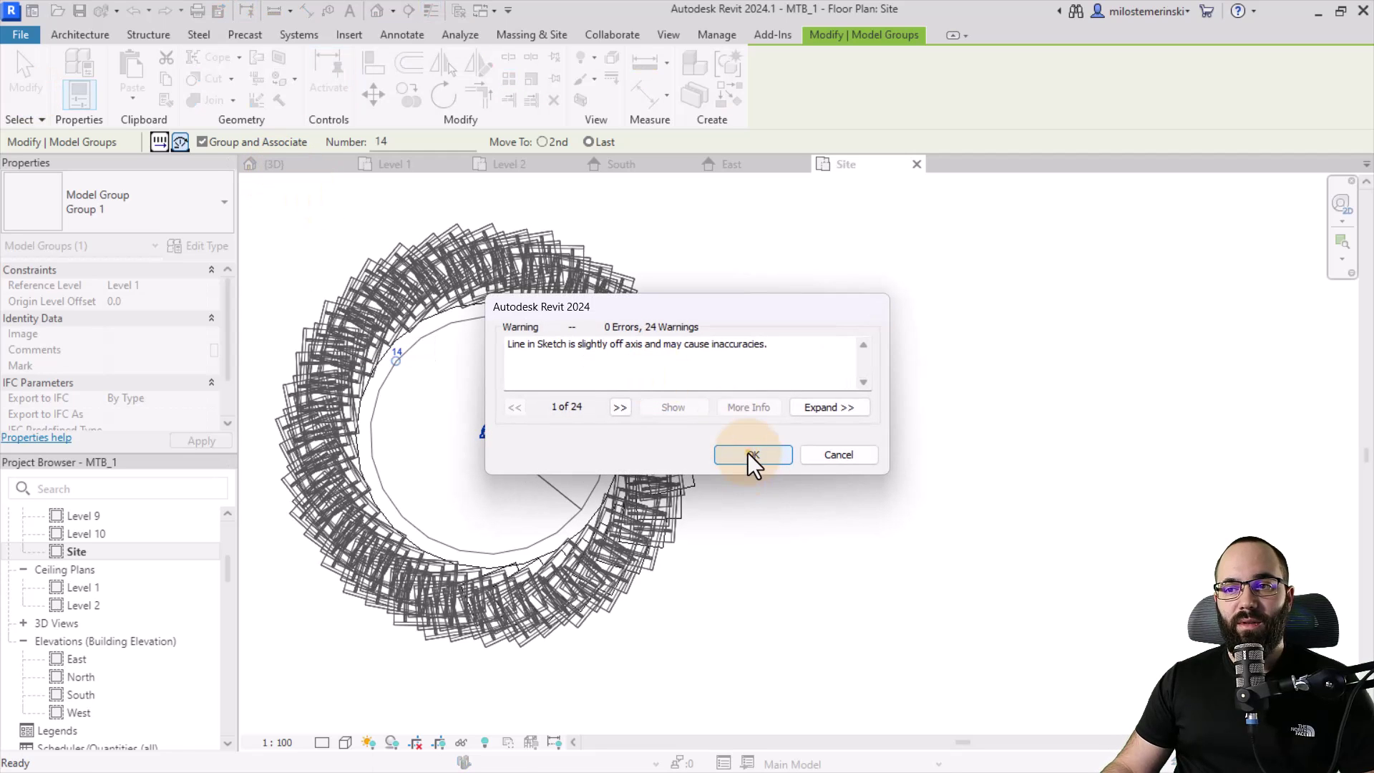
pyautogui.click(749, 453)
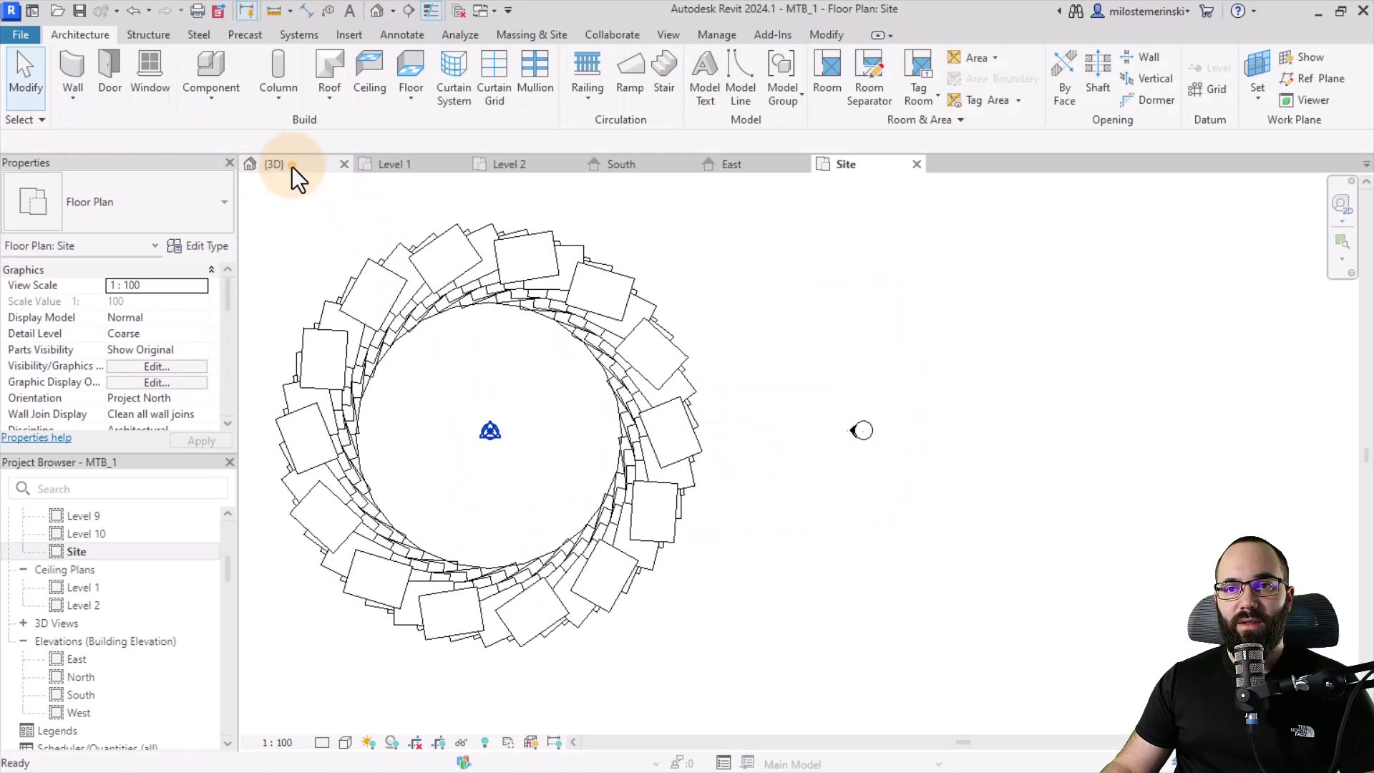
# Step: Open the {3D} view and orbit to a tilted view of the tower ring
pyautogui.click(290, 166)
pyautogui.scroll(-3, 737, 488)
pyautogui.keyDown('shift'); pyautogui.moveTo(773, 508); pyautogui.dragTo(807, 344, button='middle'); pyautogui.keyUp('shift')
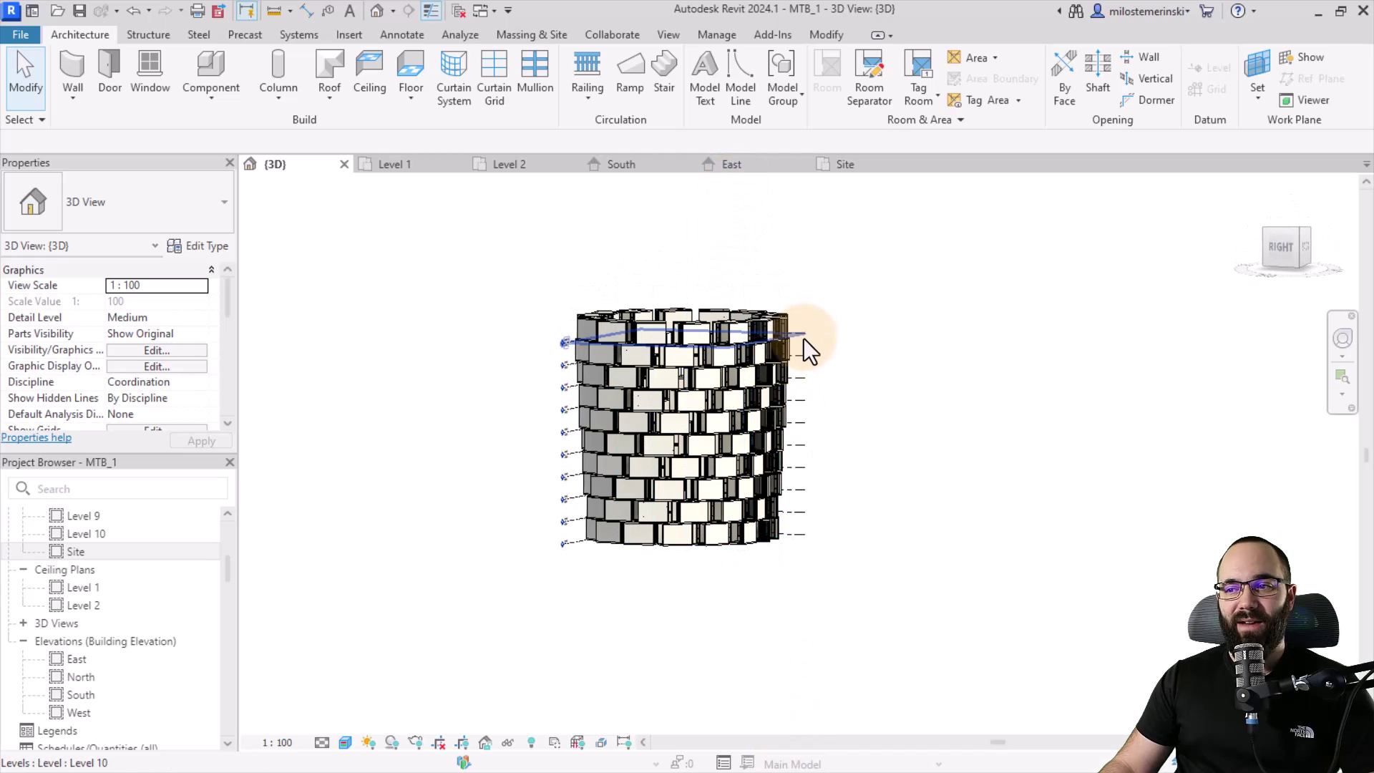
pyautogui.keyDown('shift'); pyautogui.moveTo(784, 544); pyautogui.dragTo(823, 711, button='middle'); pyautogui.keyUp('shift')
pyautogui.scroll(5, 698, 424)
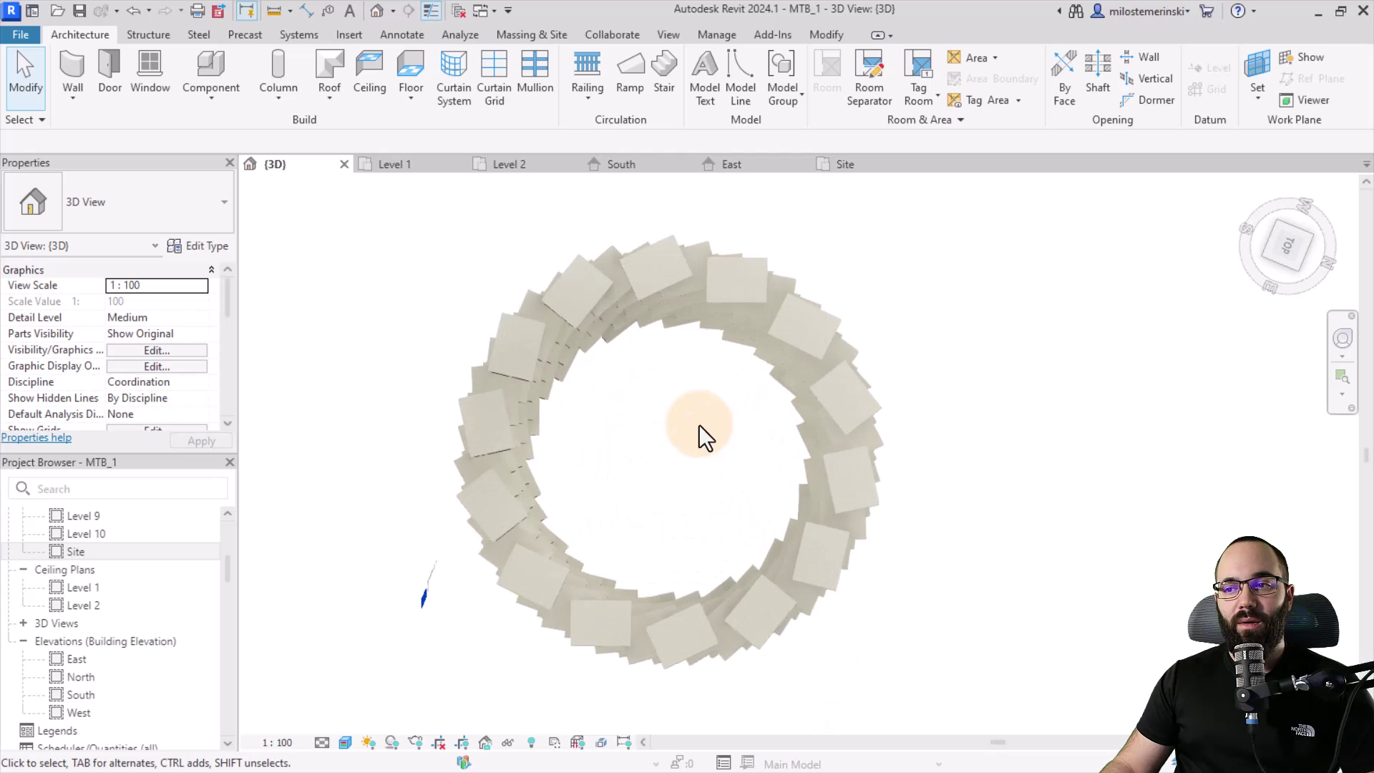
pyautogui.scroll(-5, 689, 448)
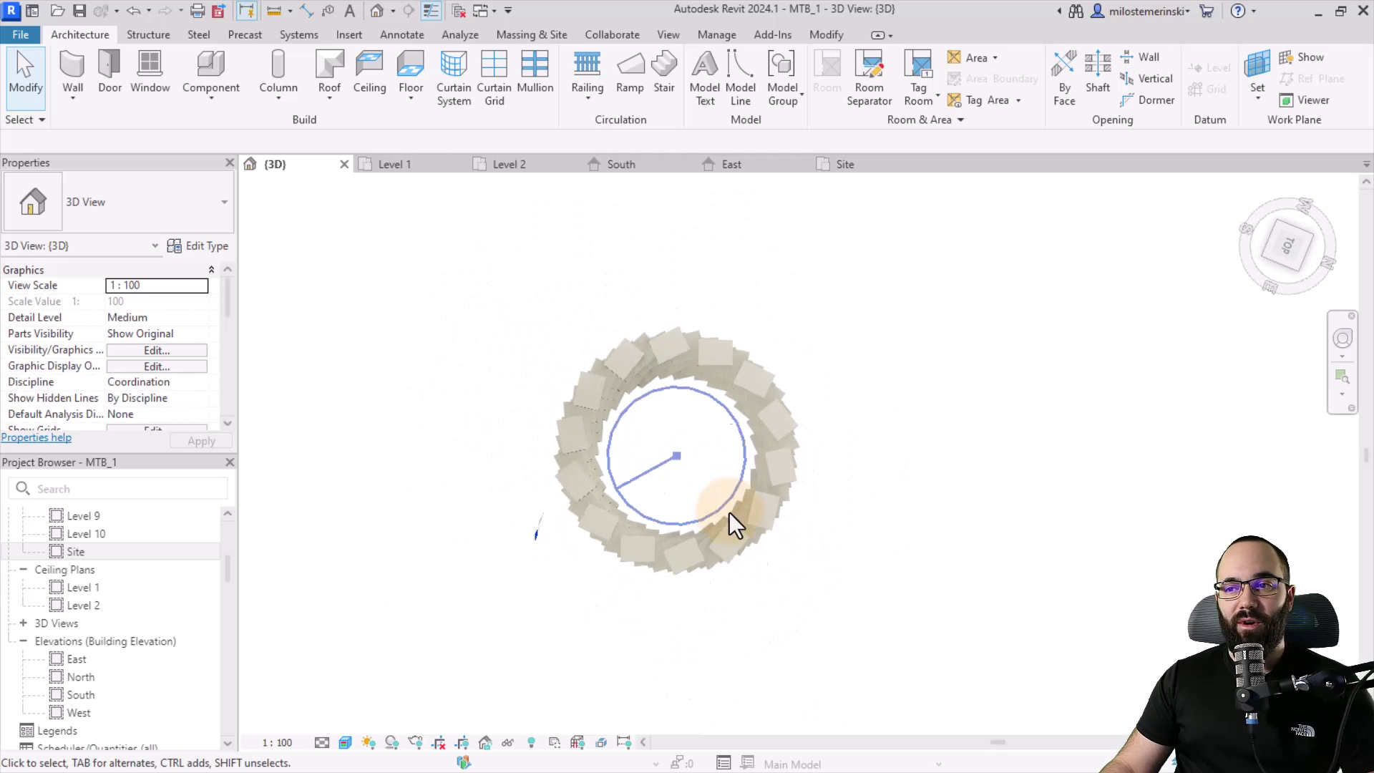
pyautogui.keyDown('shift'); pyautogui.moveTo(801, 620); pyautogui.dragTo(952, 437, button='middle'); pyautogui.keyUp('shift')
pyautogui.scroll(3, 678, 473)
# Step: Turn on shadows and orbit around to view the tower from the back
pyautogui.click(392, 743)
pyautogui.keyDown('shift'); pyautogui.moveTo(491, 374); pyautogui.dragTo(828, 494, button='middle'); pyautogui.keyUp('shift')
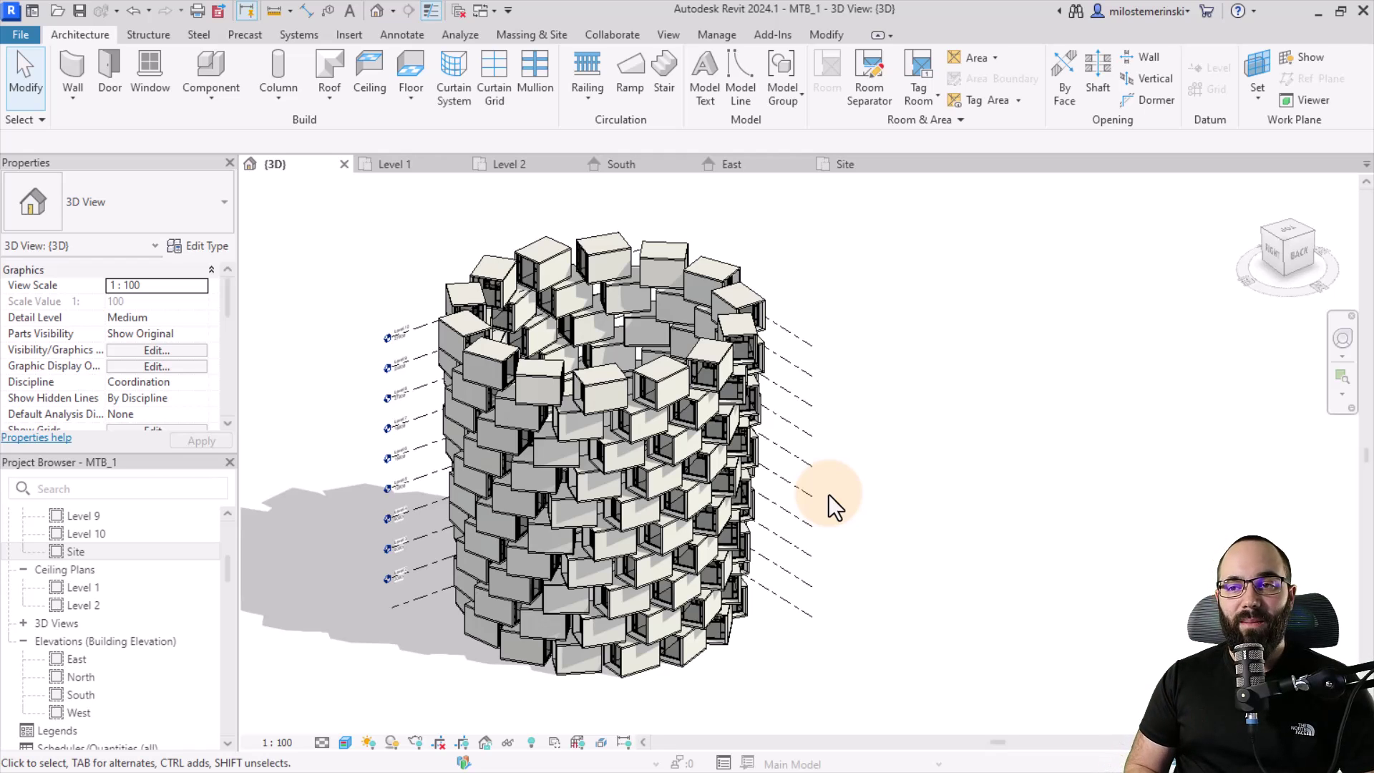
pyautogui.keyDown('shift'); pyautogui.moveTo(868, 610); pyautogui.dragTo(827, 565, button='middle'); pyautogui.keyUp('shift')
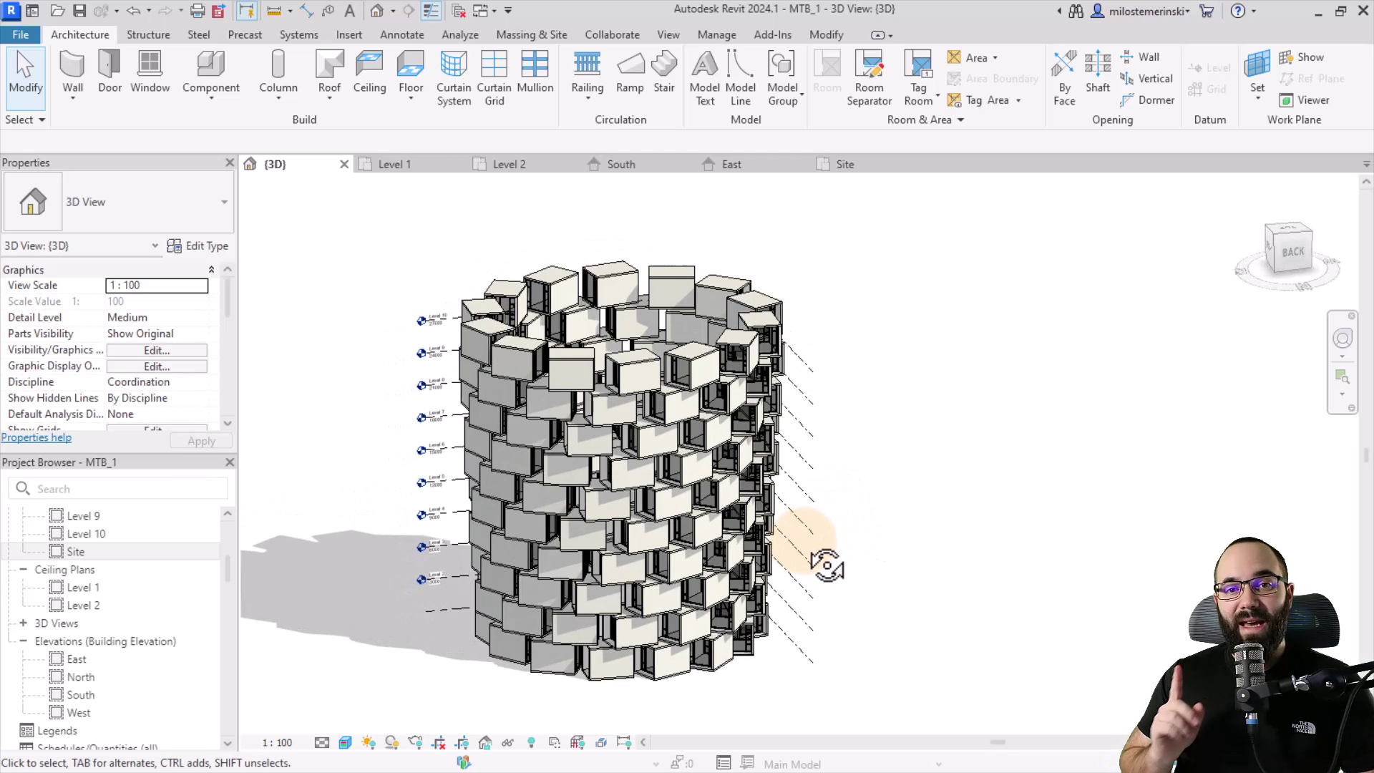